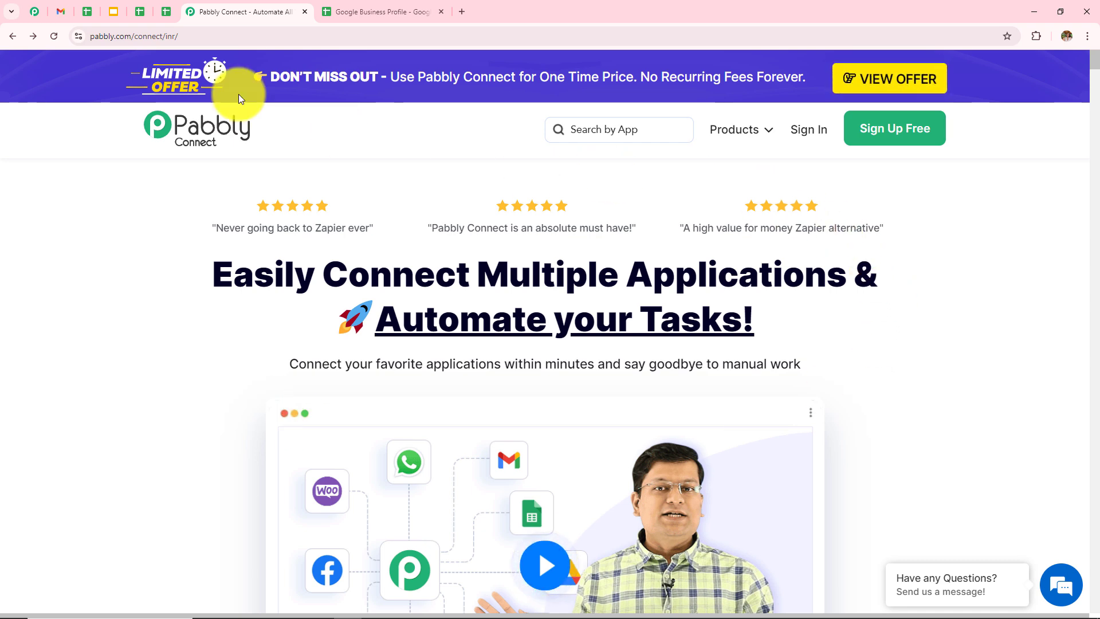
Step: Sign in from the Pabbly Connect website and open the Pabbly Connect dashboard from All Pabbly Apps
{"action": "left_click", "coordinate": [185, 39]}
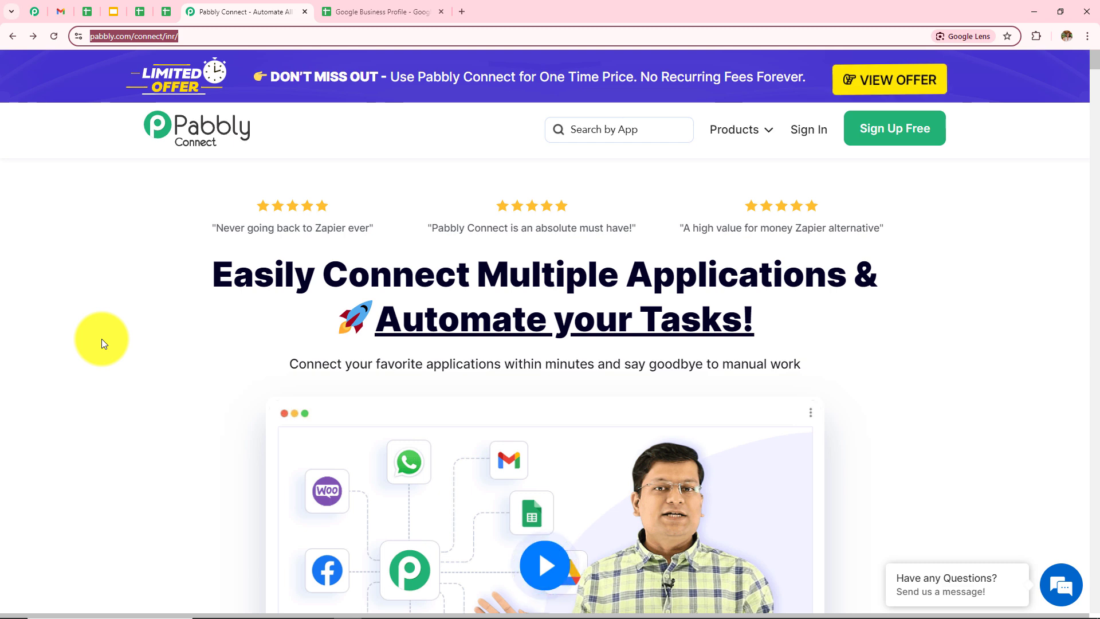
{"action": "left_click", "coordinate": [102, 339]}
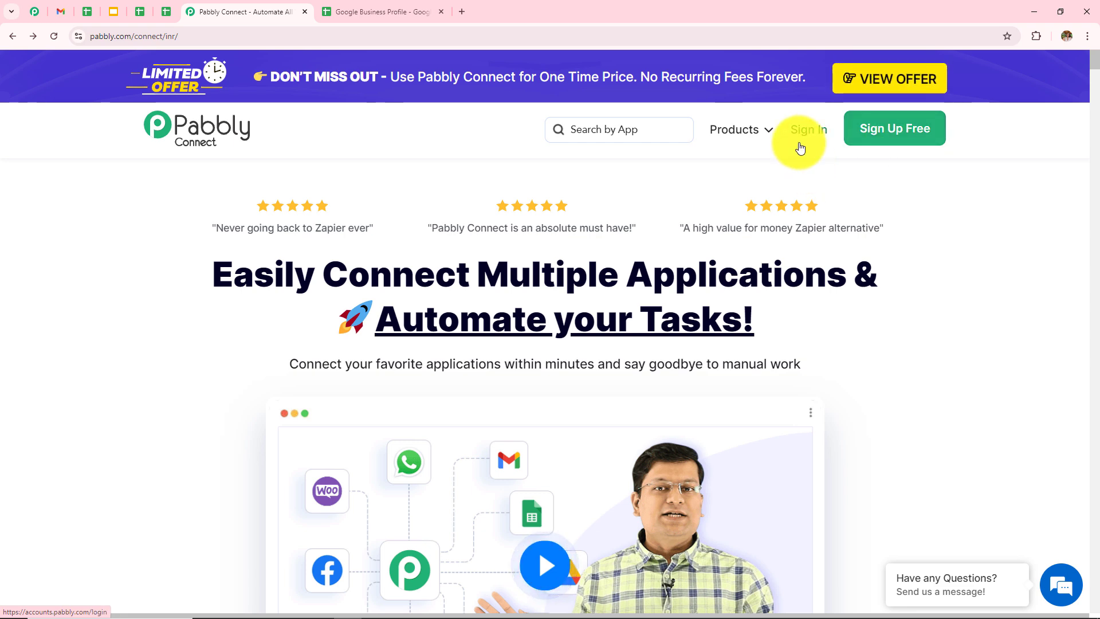
{"action": "left_click", "coordinate": [907, 143]}
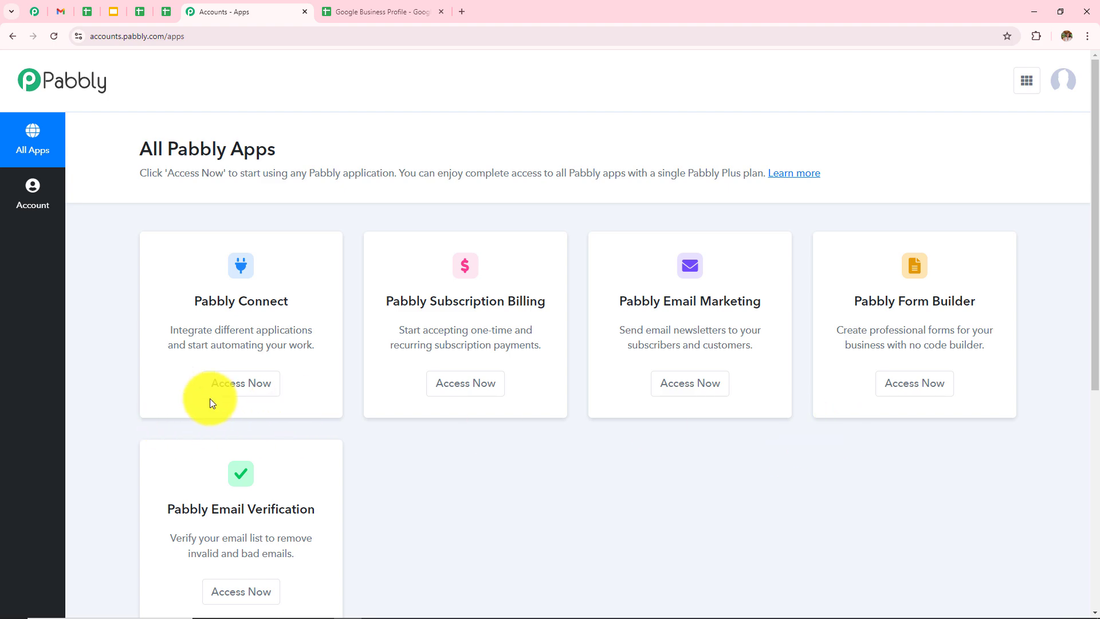
{"action": "left_click", "coordinate": [233, 394]}
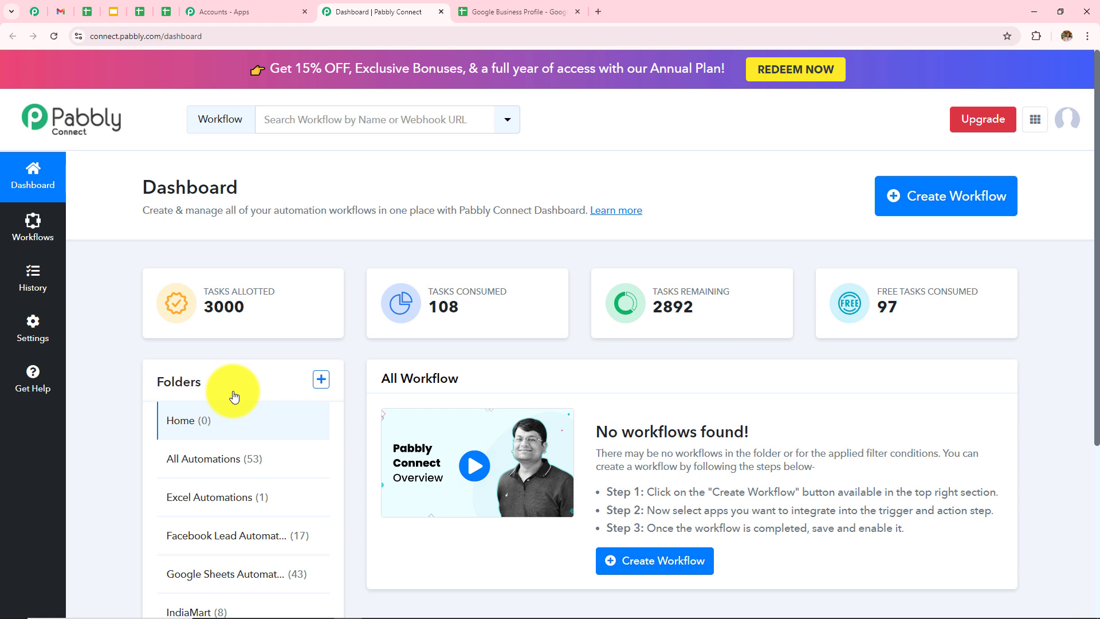
Step: Look over the dashboard's folder list and All Workflow section, and examine the settings offered for creating a folder
{"action": "scroll", "coordinate": [417, 264], "scroll_direction": "down", "scroll_amount": 2}
{"action": "triple_click", "coordinate": [417, 264]}
{"action": "left_click", "coordinate": [668, 256]}
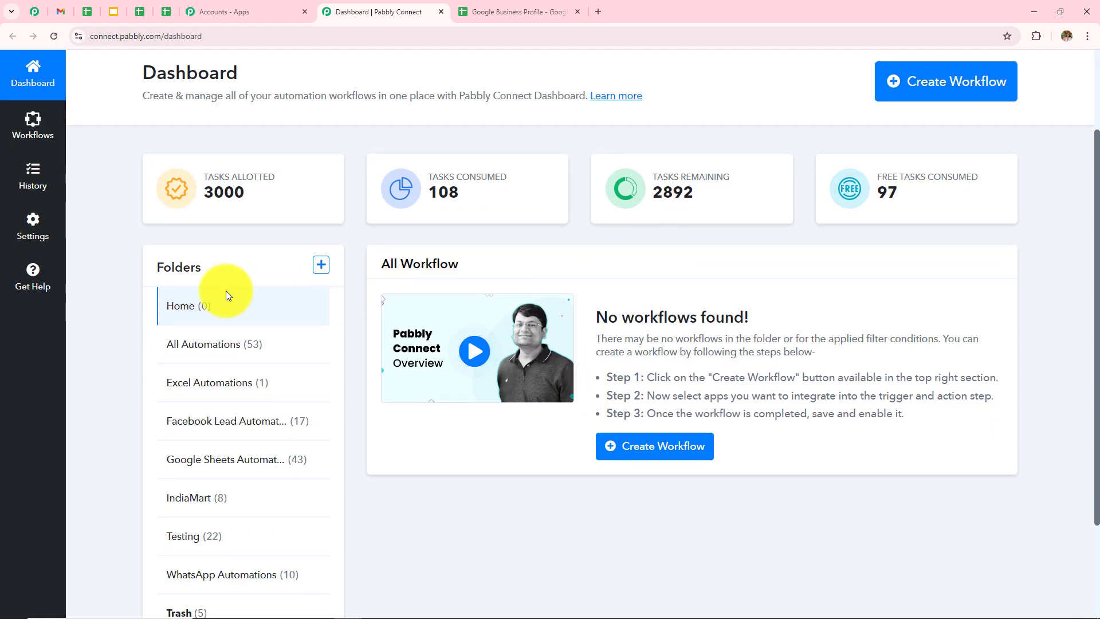
{"action": "left_click_drag", "start_coordinate": [149, 269], "coordinate": [221, 277]}
{"action": "left_click", "coordinate": [518, 252]}
{"action": "scroll", "coordinate": [504, 304], "scroll_direction": "down", "scroll_amount": 2}
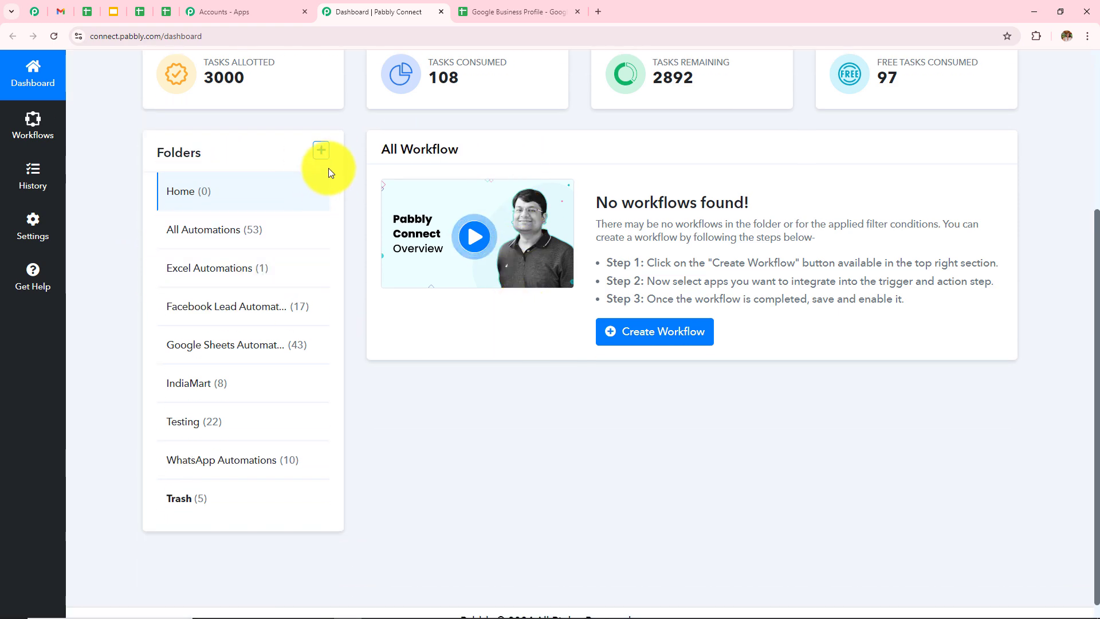
{"action": "scroll", "coordinate": [360, 315], "scroll_direction": "up", "scroll_amount": 2}
{"action": "left_click", "coordinate": [329, 263]}
{"action": "left_click_drag", "start_coordinate": [370, 274], "coordinate": [493, 294]}
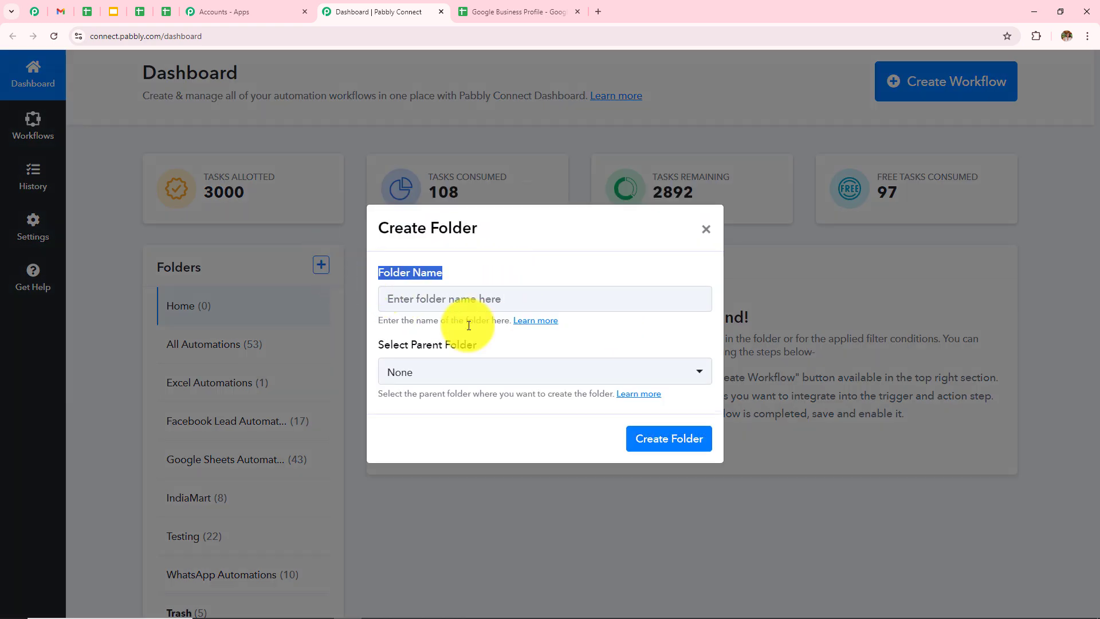
{"action": "left_click_drag", "start_coordinate": [378, 343], "coordinate": [548, 343]}
{"action": "left_click", "coordinate": [706, 229]}
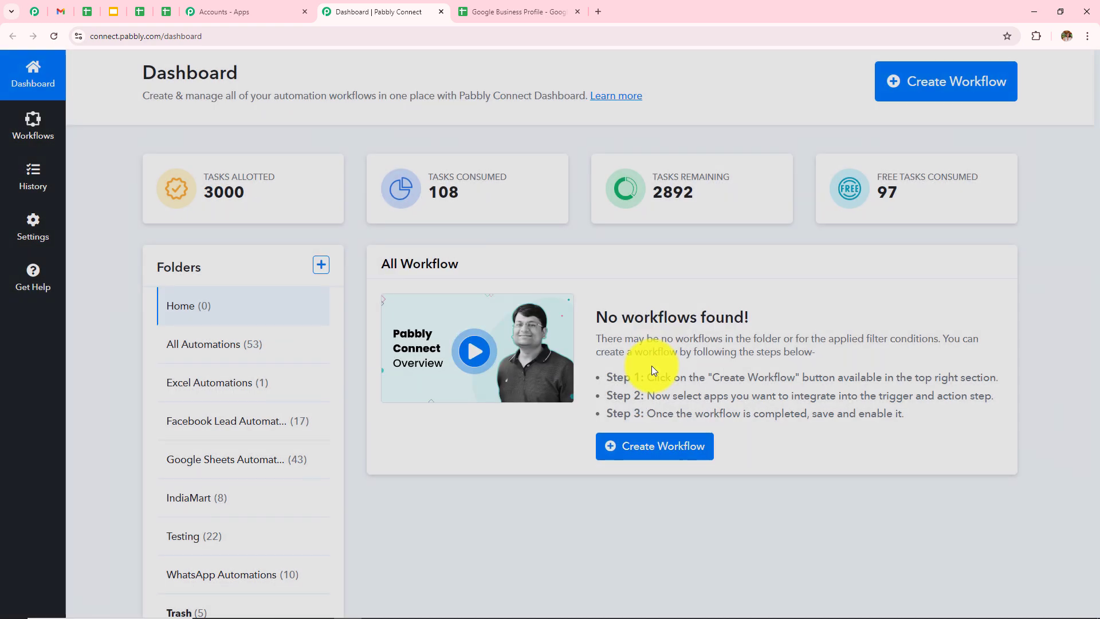
{"action": "scroll", "coordinate": [651, 365], "scroll_direction": "up", "scroll_amount": 2}
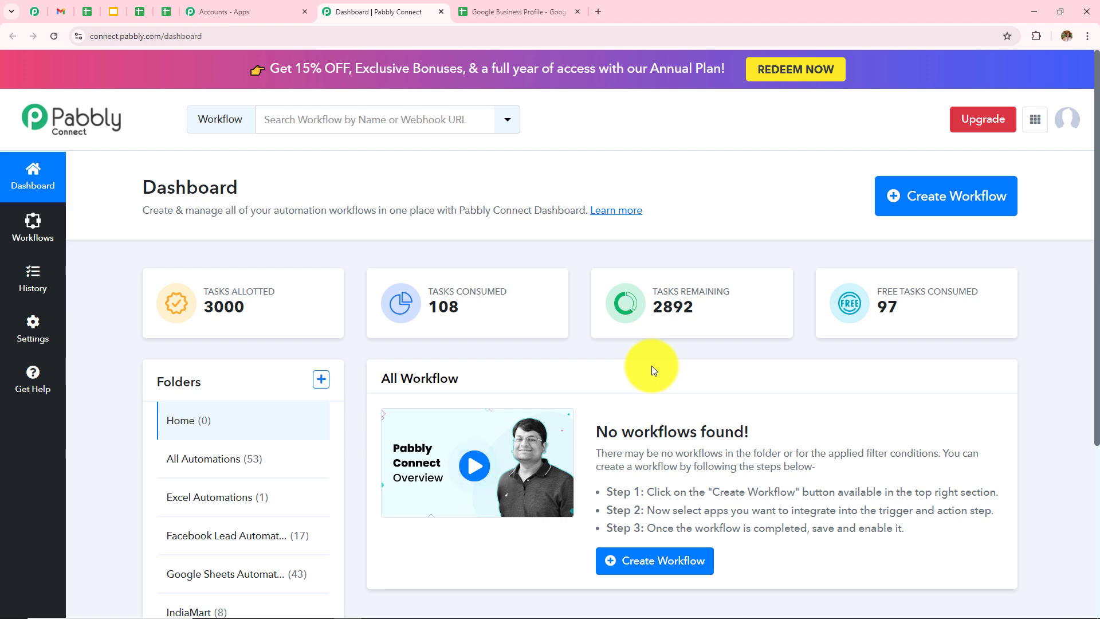
Step: Create a workflow named "Automatically Schedule Google Business Profile Posts Weekly Using Google Sheets" in the Google Sheets Automations folder
{"action": "left_click", "coordinate": [937, 197]}
{"action": "left_click_drag", "start_coordinate": [366, 274], "coordinate": [521, 269]}
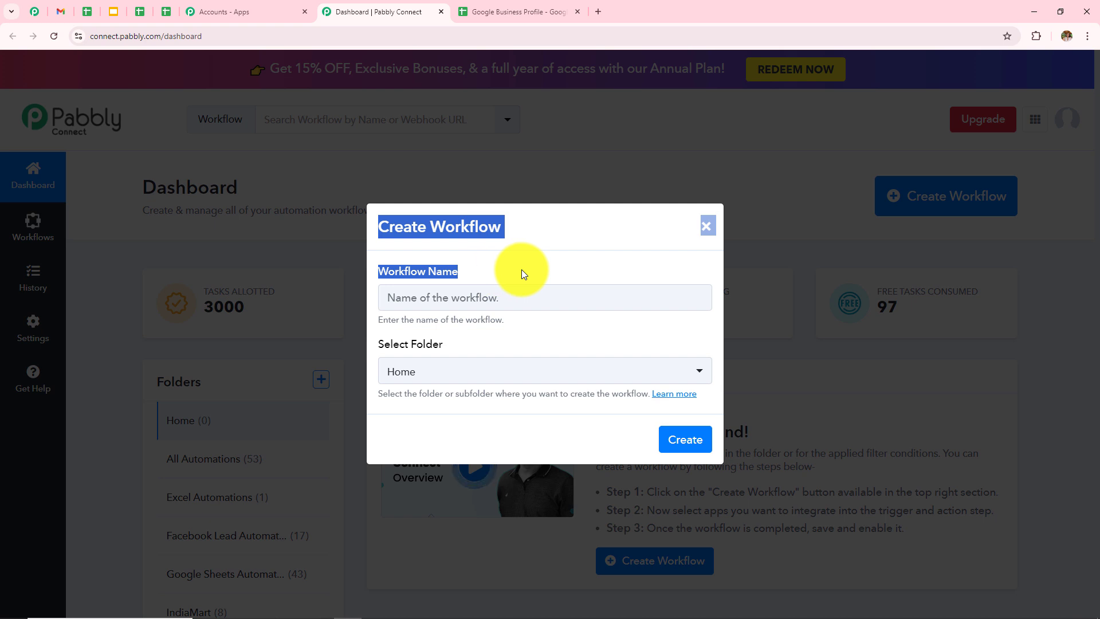
{"action": "left_click", "coordinate": [521, 269]}
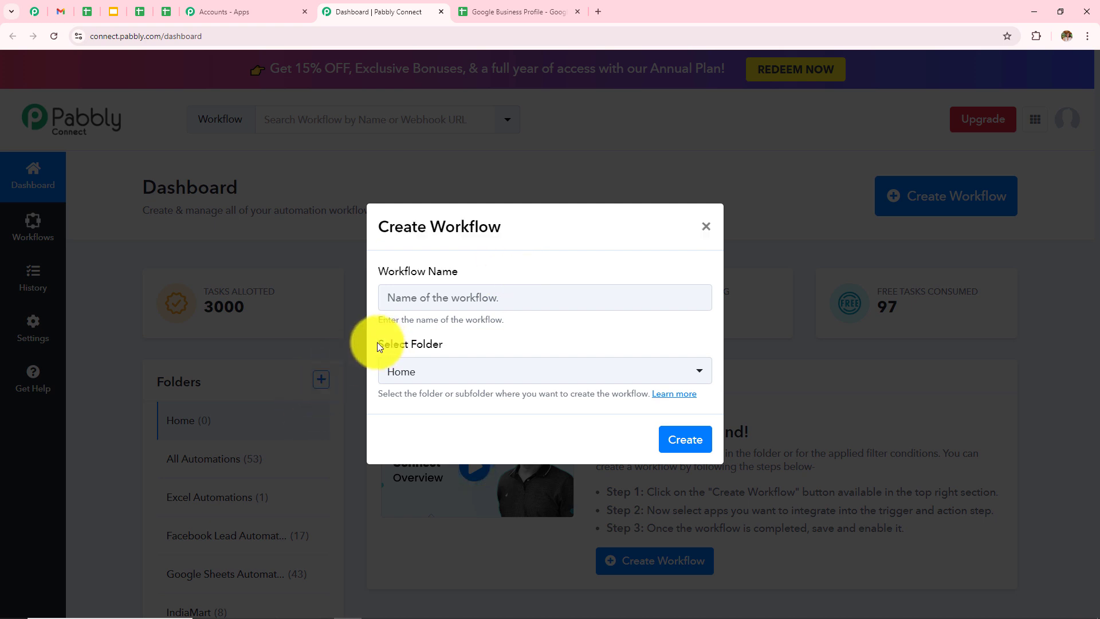
{"action": "left_click_drag", "start_coordinate": [377, 343], "coordinate": [448, 345]}
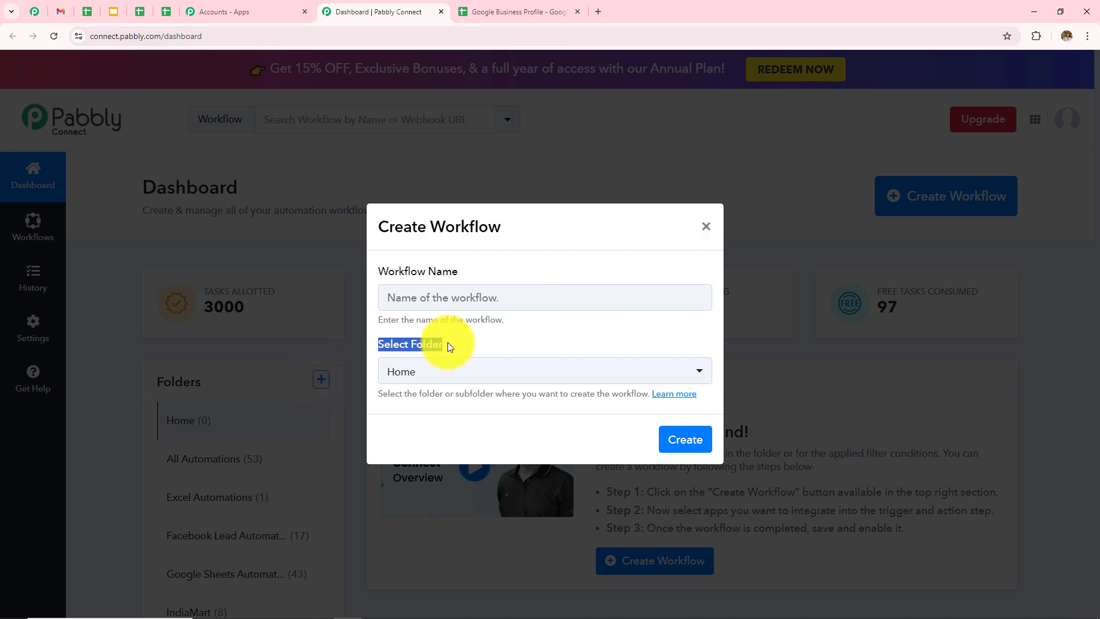
{"action": "left_click", "coordinate": [524, 295]}
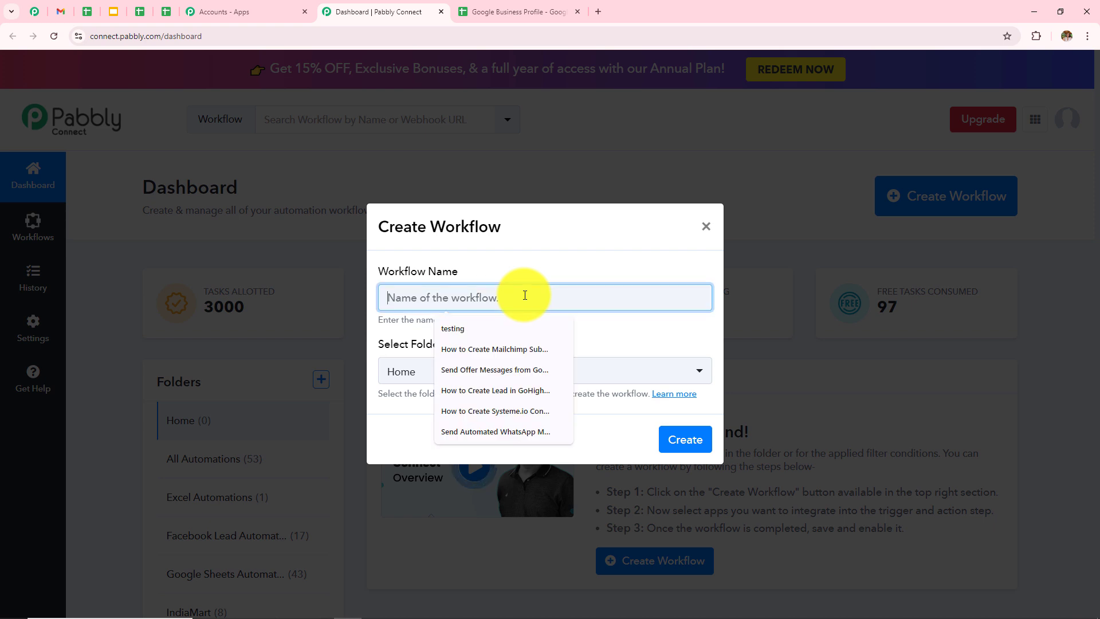
{"action": "type", "text": "Schedule Google Business Profile Posts Weekly Using Google Sheets"}
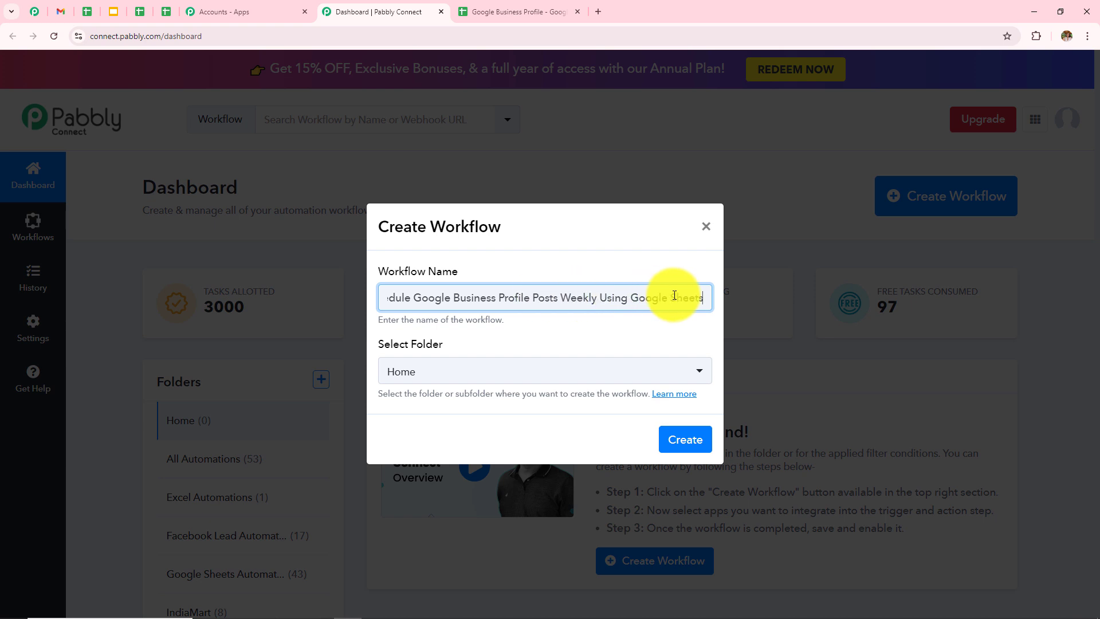
{"action": "left_click", "coordinate": [464, 376]}
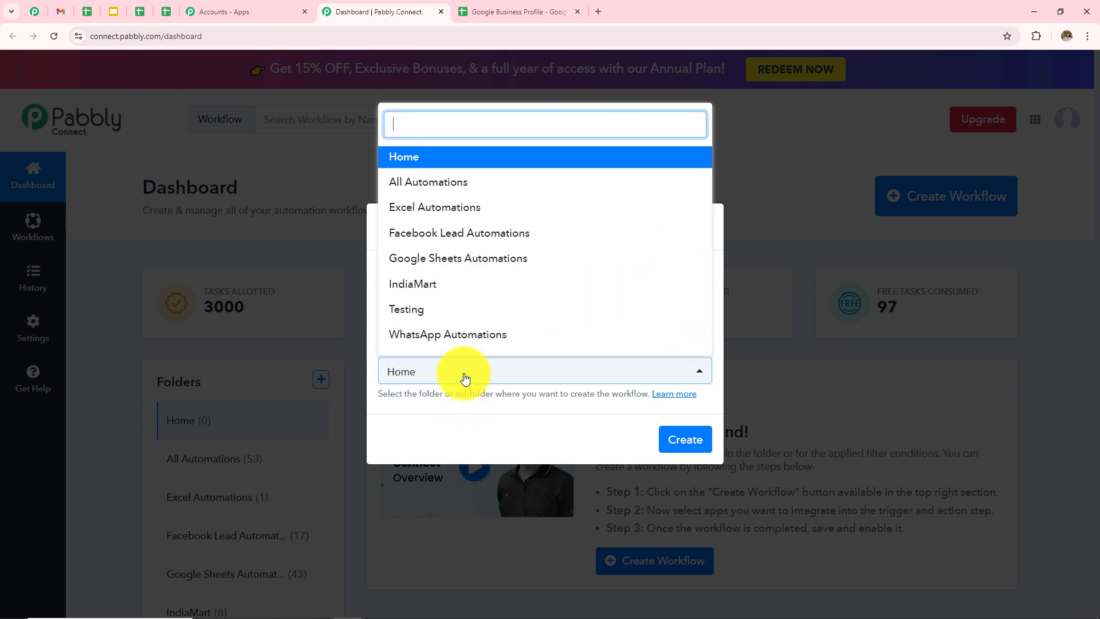
{"action": "left_click", "coordinate": [484, 260]}
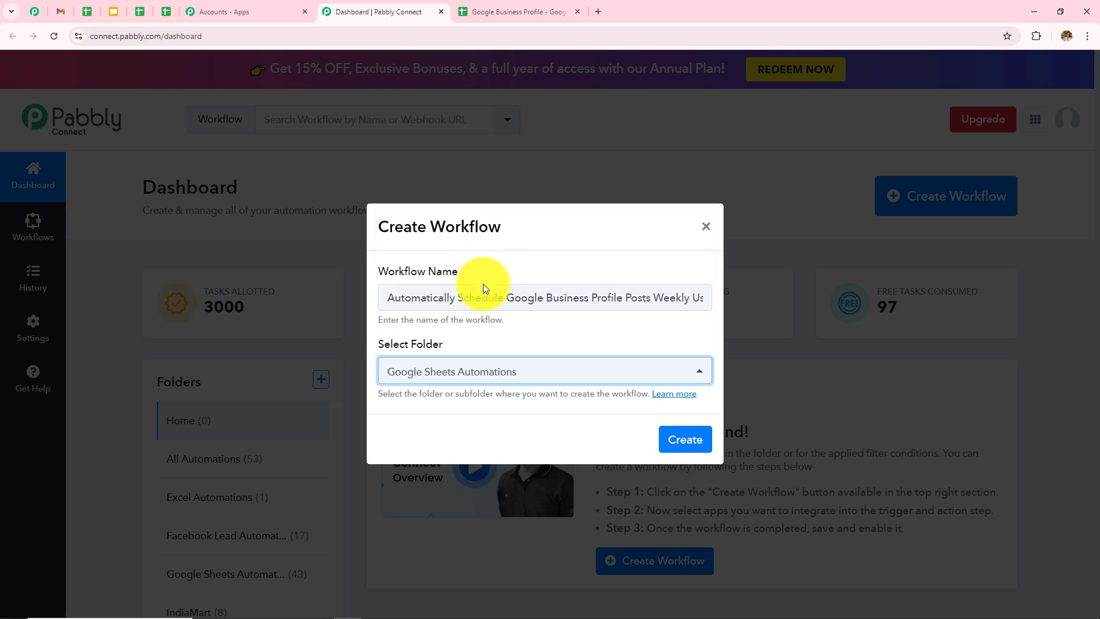
{"action": "left_click", "coordinate": [685, 442]}
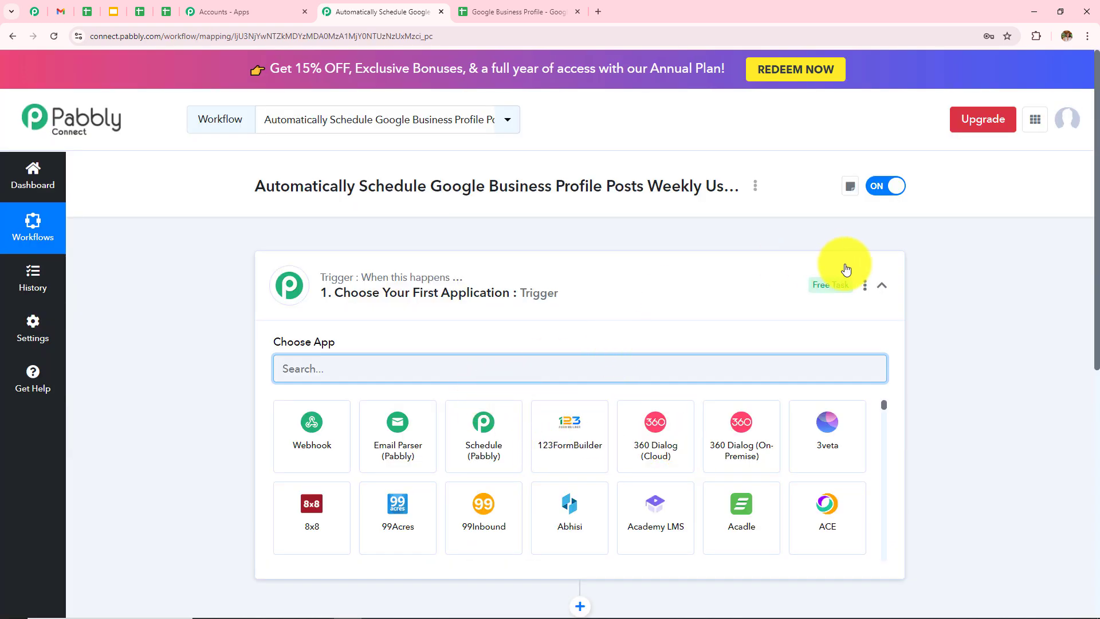
Step: Collapse the trigger step and review the post texts, image links and statuses in the Google Business Profile spreadsheet
{"action": "left_click", "coordinate": [881, 285]}
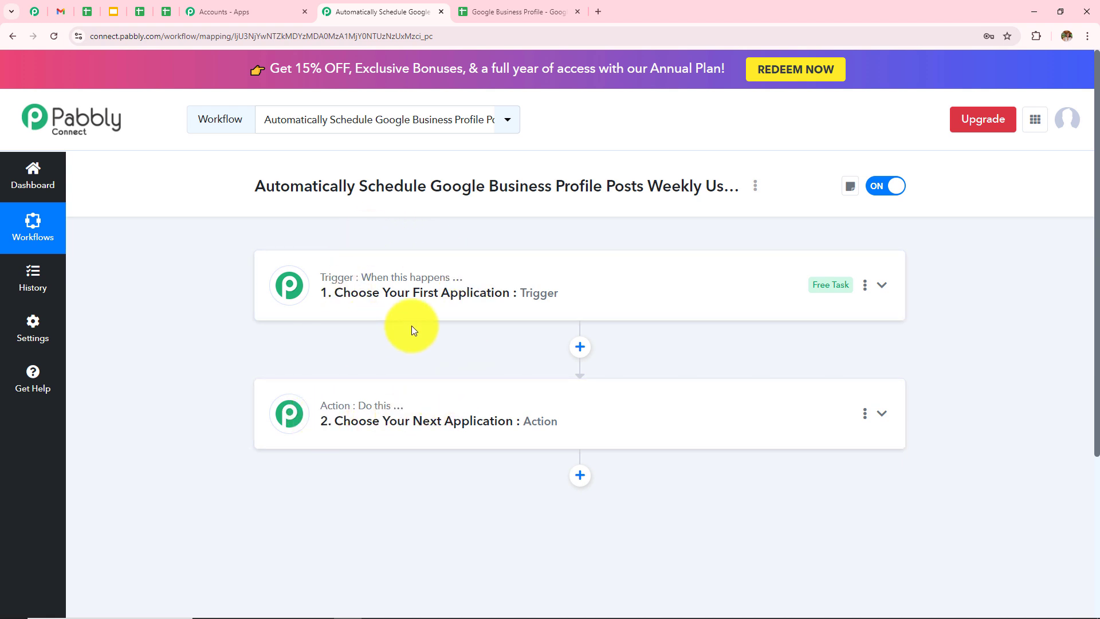
{"action": "mouse_move", "coordinate": [375, 278]}
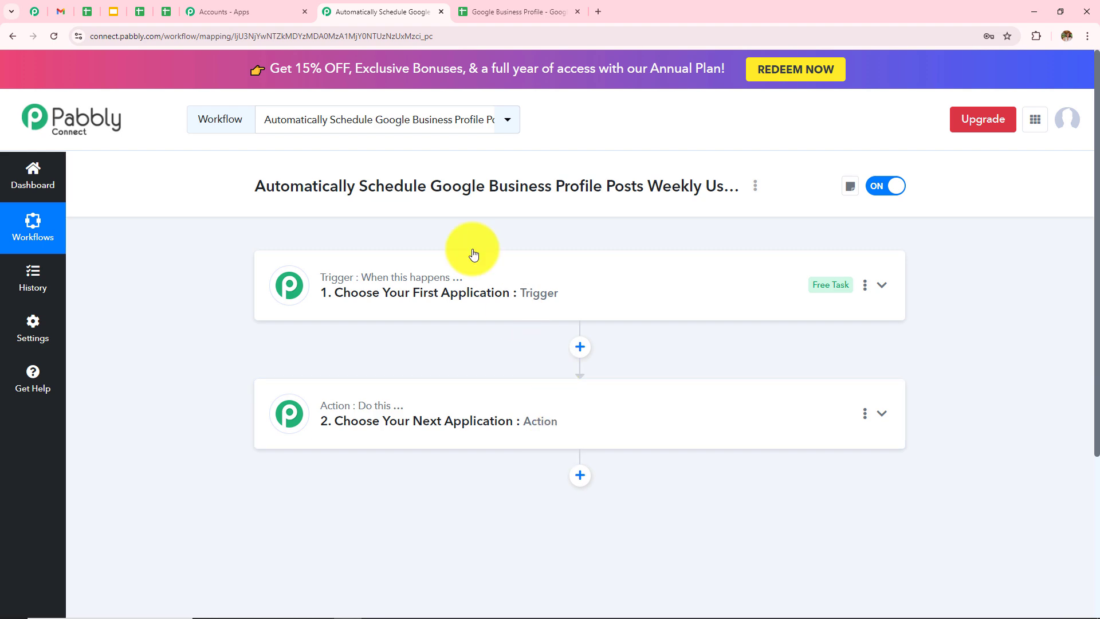
{"action": "left_click", "coordinate": [490, 12]}
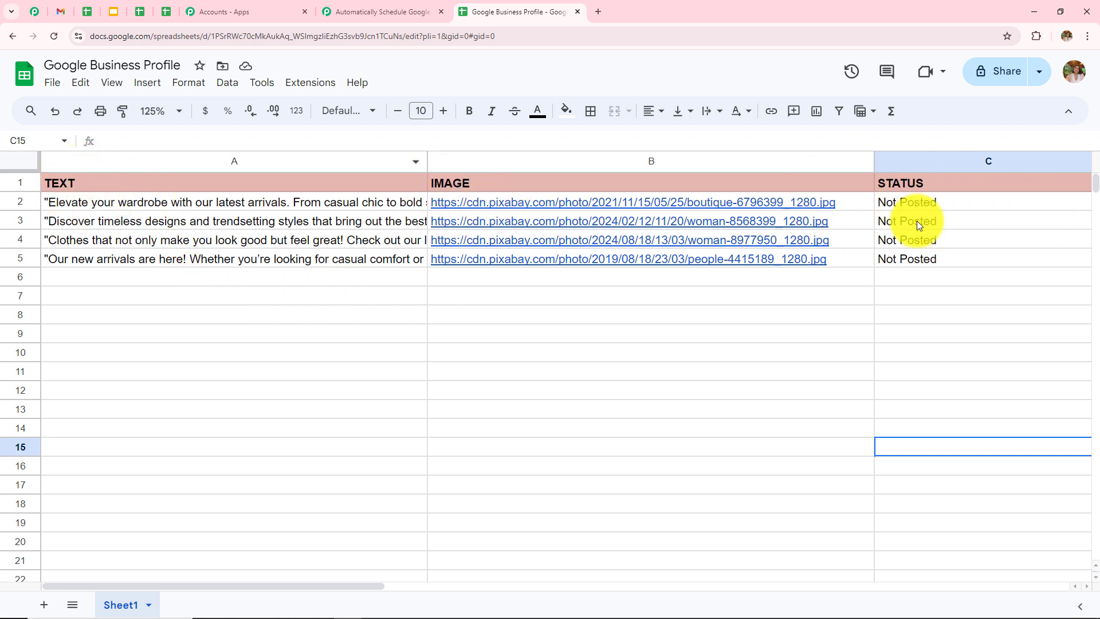
{"action": "left_click", "coordinate": [373, 12]}
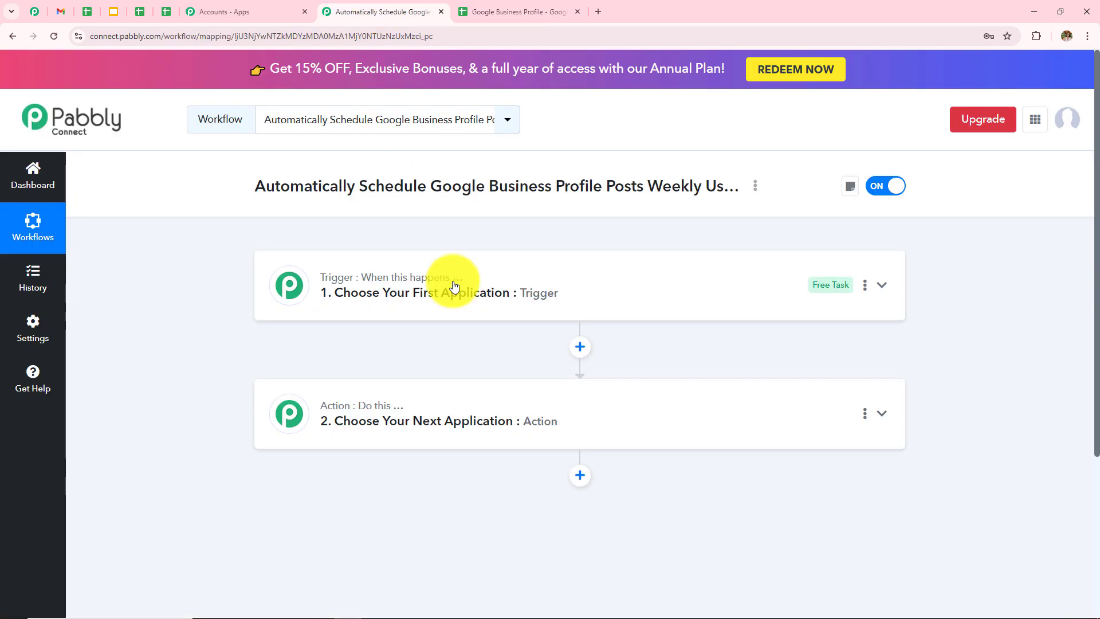
Step: Choose Schedule (Pabbly) as the workflow's trigger app with Schedule Workflow as the trigger event
{"action": "left_click", "coordinate": [479, 291]}
{"action": "left_click", "coordinate": [443, 370]}
{"action": "type", "text": "S"}
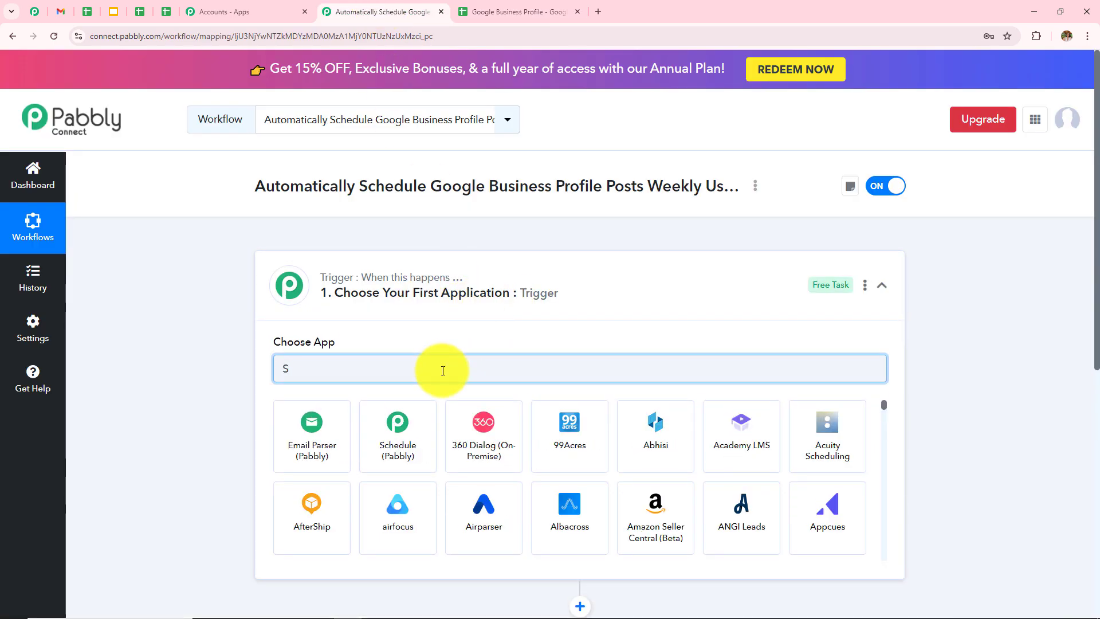
{"action": "type", "text": "che"}
{"action": "left_click", "coordinate": [309, 438]}
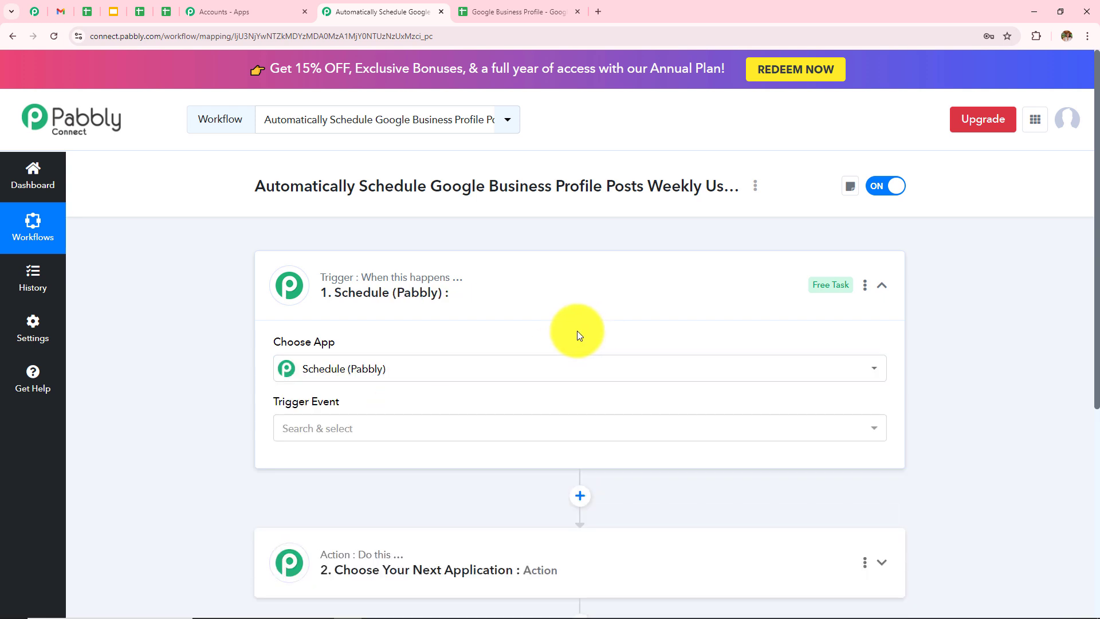
{"action": "left_click", "coordinate": [467, 434]}
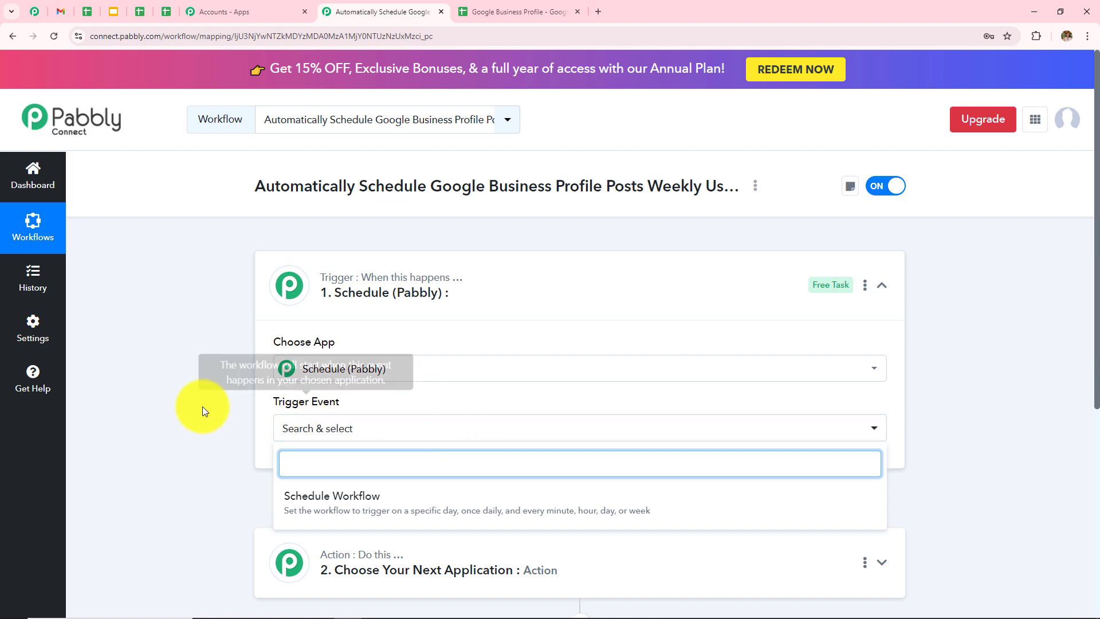
{"action": "left_click", "coordinate": [352, 506]}
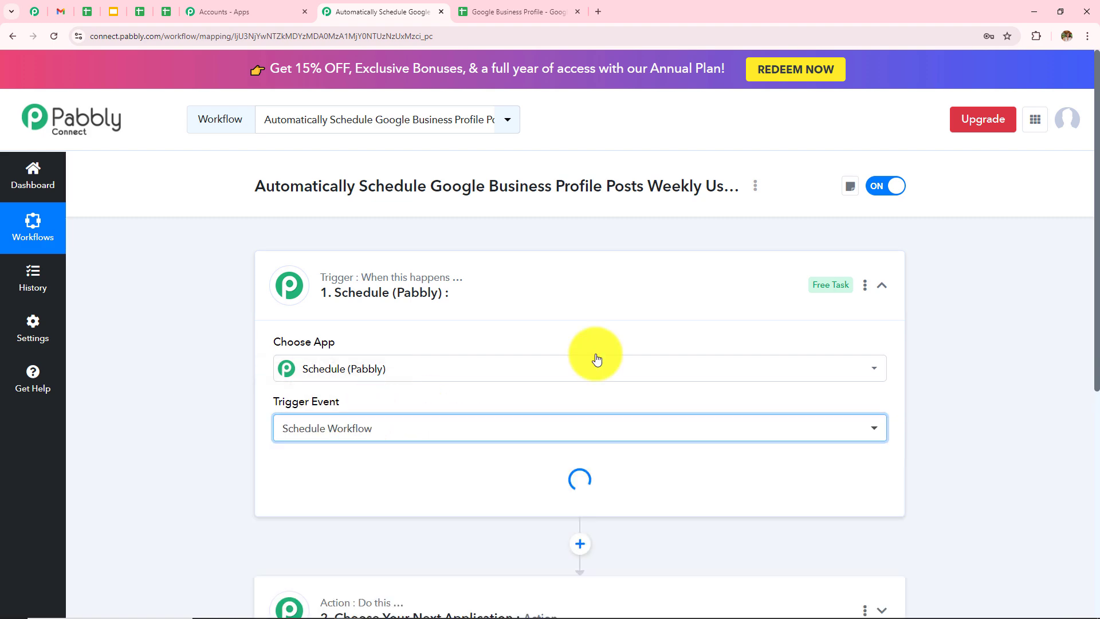
Step: Set the schedule trigger to run on days of the week, with Sunday as the selected day
{"action": "scroll", "coordinate": [630, 316], "scroll_direction": "down", "scroll_amount": 3}
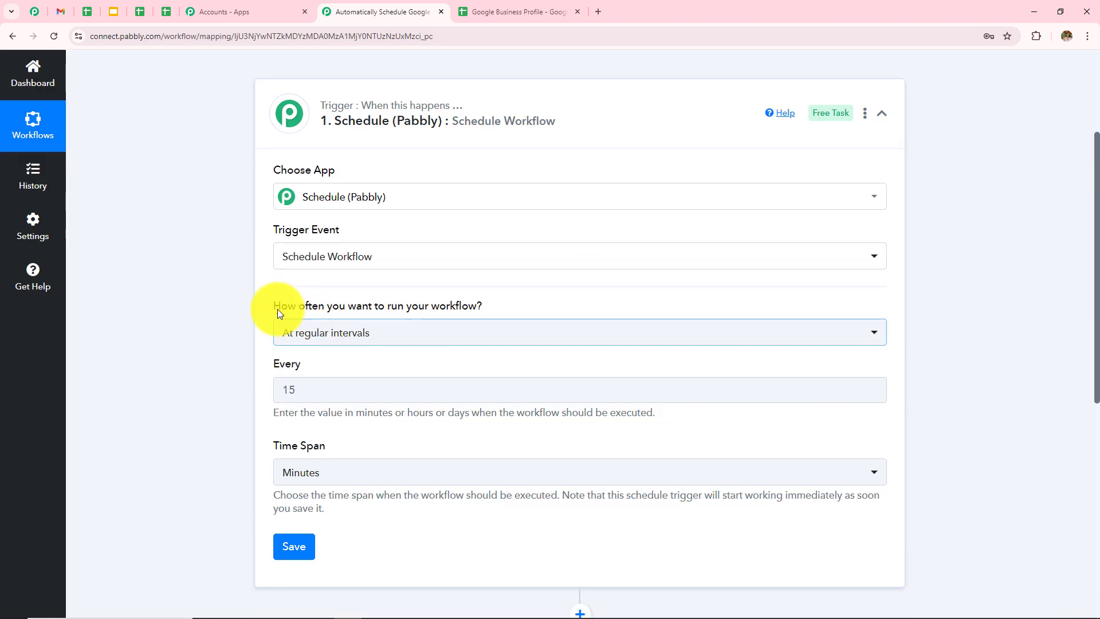
{"action": "left_click_drag", "start_coordinate": [269, 309], "coordinate": [389, 310]}
{"action": "left_click_drag", "start_coordinate": [466, 307], "coordinate": [480, 307]}
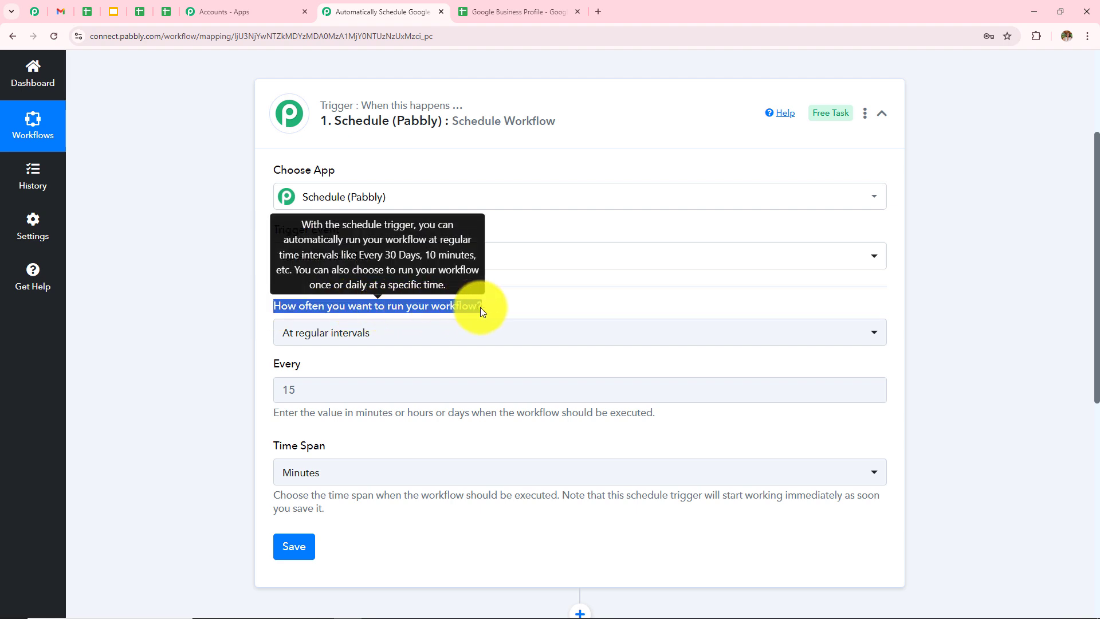
{"action": "left_click", "coordinate": [456, 332]}
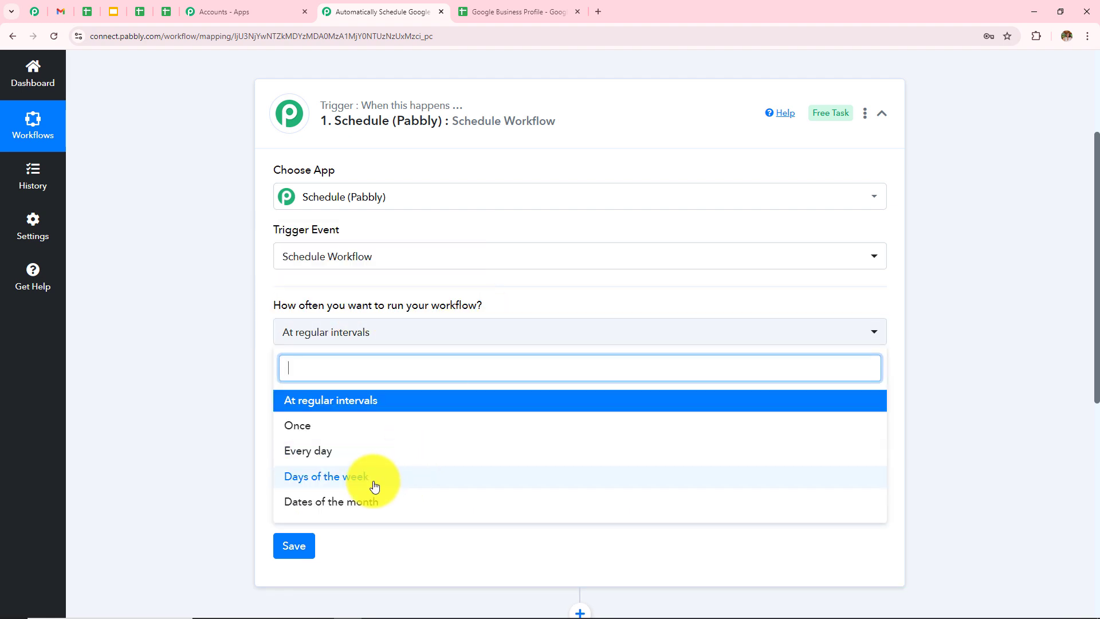
{"action": "left_click", "coordinate": [316, 484]}
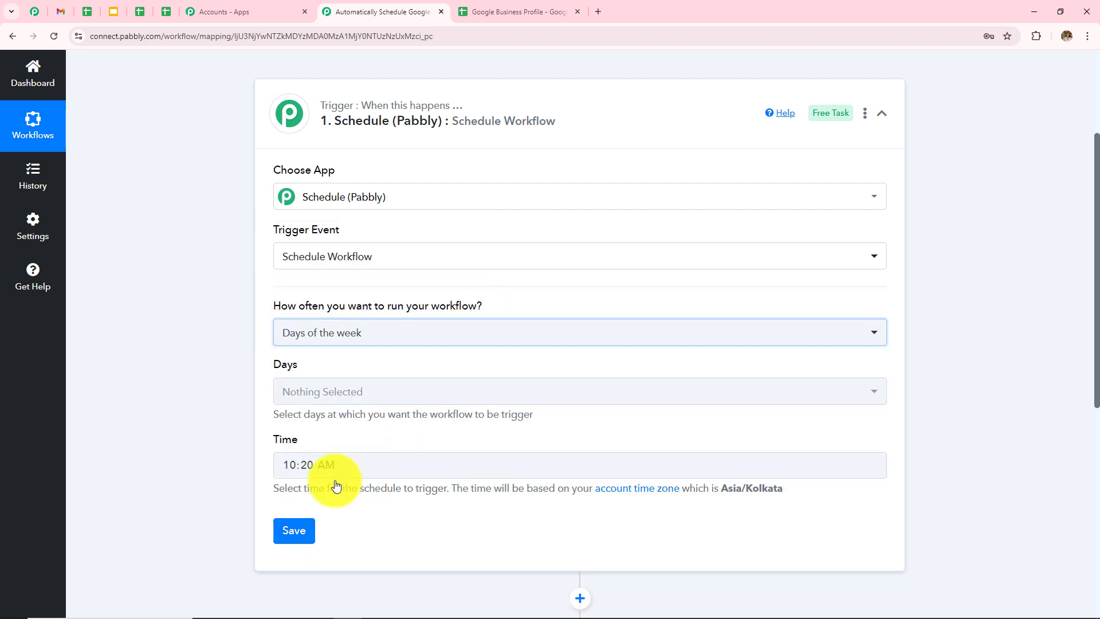
{"action": "left_click", "coordinate": [378, 400]}
{"action": "scroll", "coordinate": [363, 299], "scroll_direction": "down", "scroll_amount": 3}
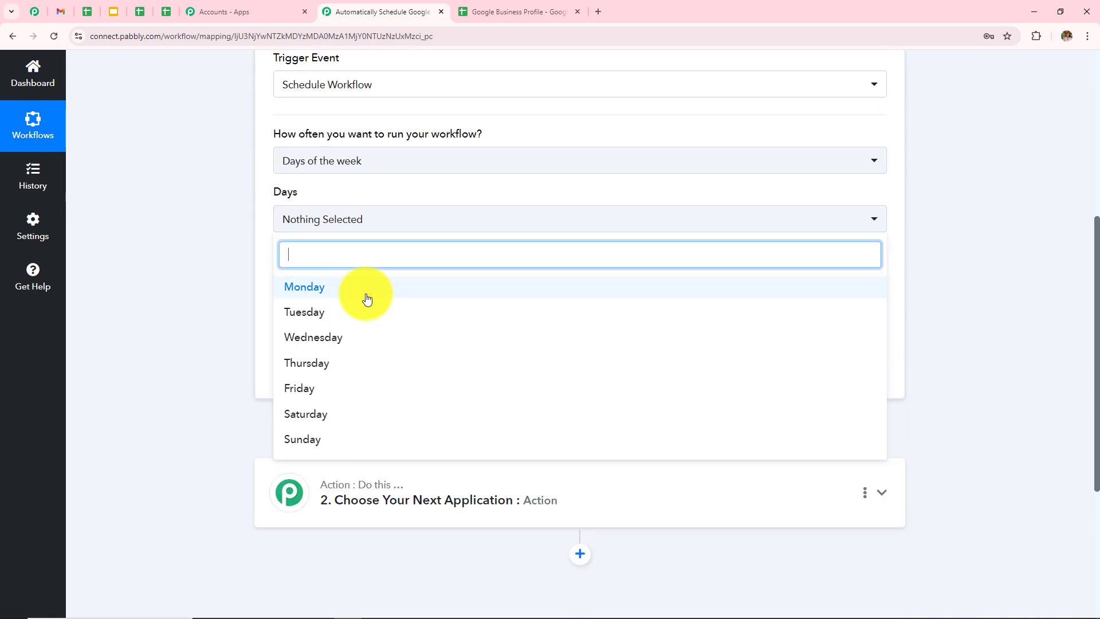
{"action": "left_click", "coordinate": [298, 441]}
{"action": "left_click", "coordinate": [191, 233]}
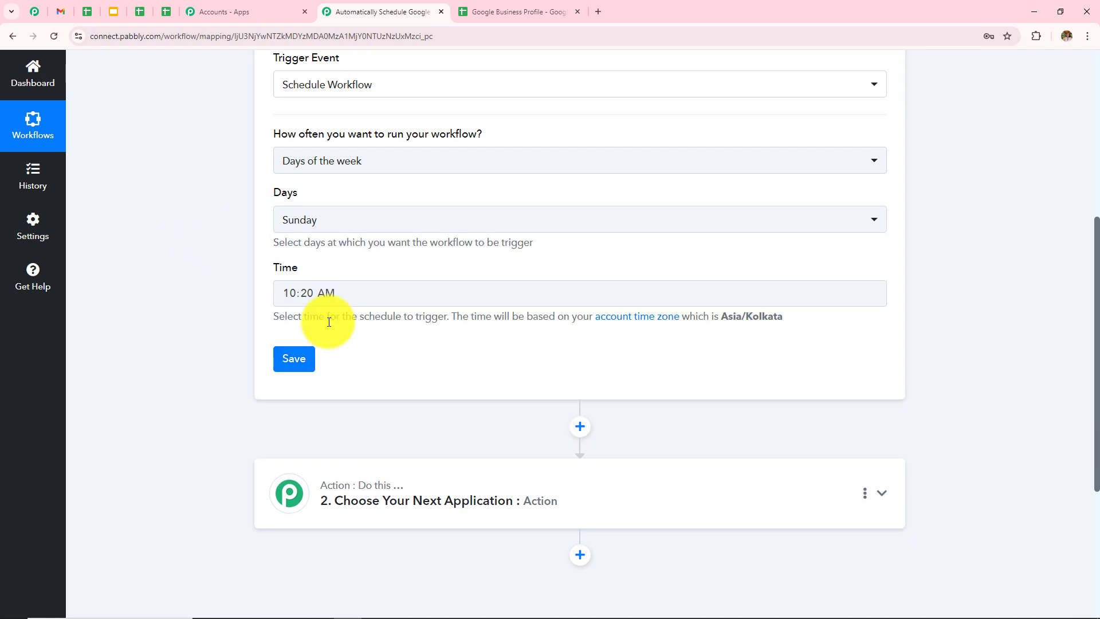
Step: Set the trigger time to 06:30 PM and save the schedule
{"action": "left_click", "coordinate": [345, 292]}
{"action": "scroll", "coordinate": [310, 441], "scroll_direction": "down", "scroll_amount": 2}
{"action": "left_click", "coordinate": [304, 430]}
{"action": "scroll", "coordinate": [331, 423], "scroll_direction": "down", "scroll_amount": 3}
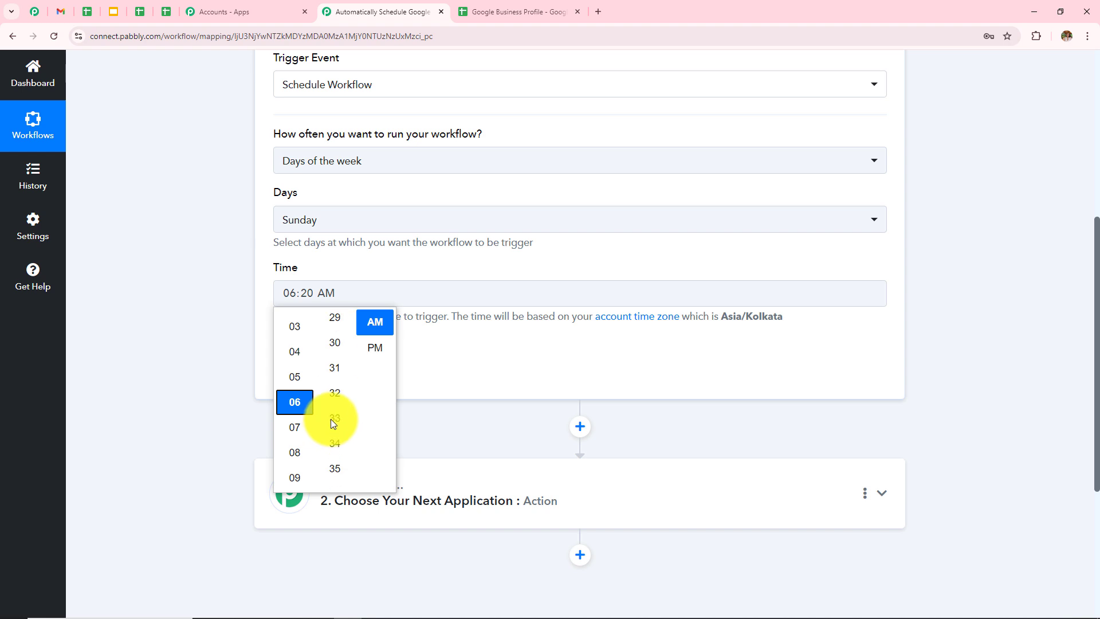
{"action": "left_click", "coordinate": [351, 346]}
{"action": "left_click", "coordinate": [294, 361]}
Step: Check the frequency, day and local time in the response received for the saved schedule trigger
{"action": "scroll", "coordinate": [606, 285], "scroll_direction": "down", "scroll_amount": 2}
{"action": "scroll", "coordinate": [607, 286], "scroll_direction": "down", "scroll_amount": 1}
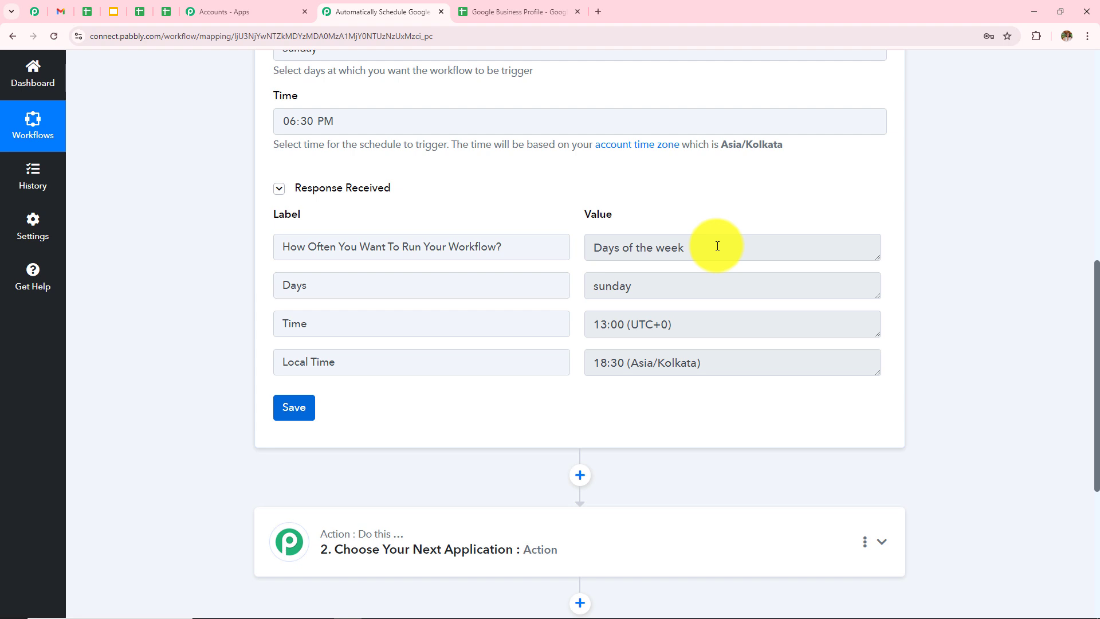
{"action": "left_click", "coordinate": [697, 245]}
{"action": "key", "text": "ctrl+a"}
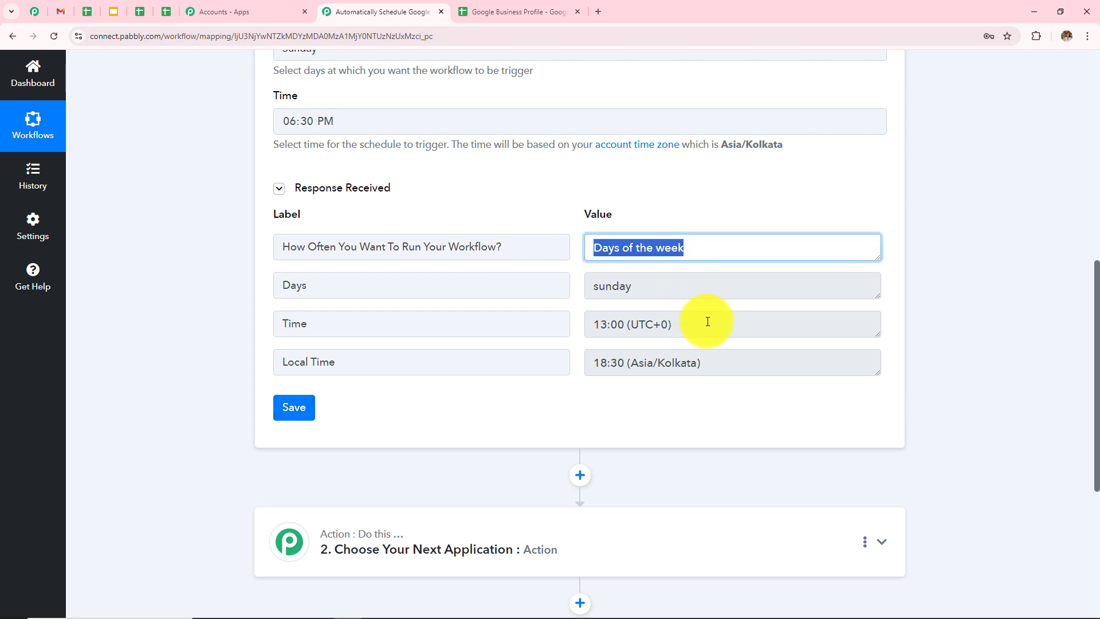
{"action": "left_click", "coordinate": [719, 363]}
{"action": "key", "text": "ctrl+a"}
{"action": "left_click", "coordinate": [942, 284]}
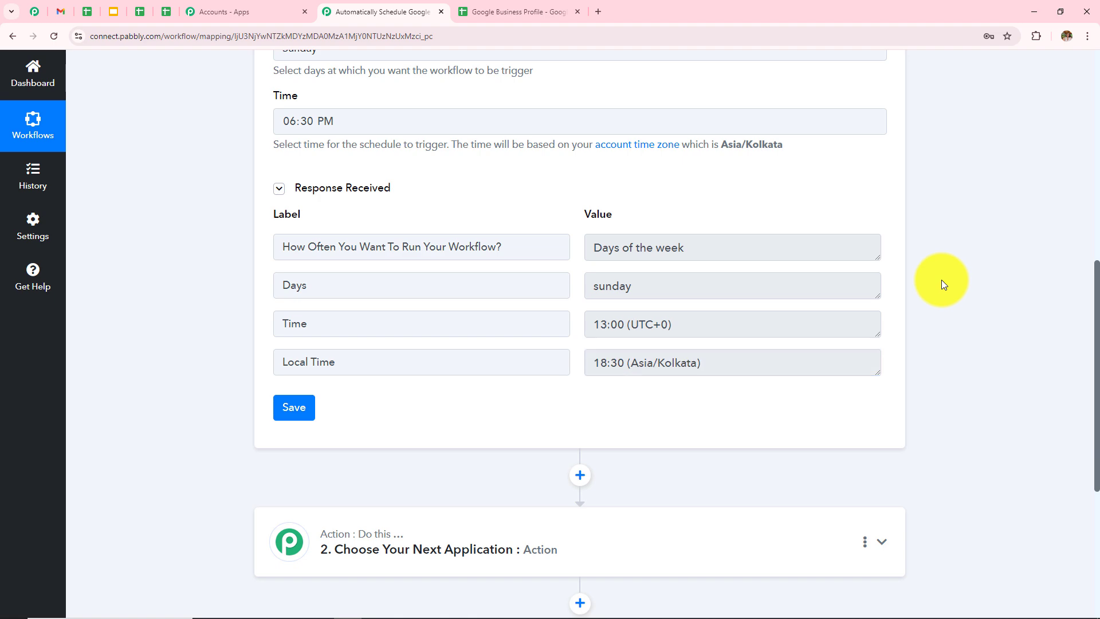
Step: Choose Google Sheets as the workflow's action app with Lookup Spreadsheet Rows V2 as the action event
{"action": "scroll", "coordinate": [934, 281], "scroll_direction": "down", "scroll_amount": 3}
{"action": "left_click", "coordinate": [536, 377]}
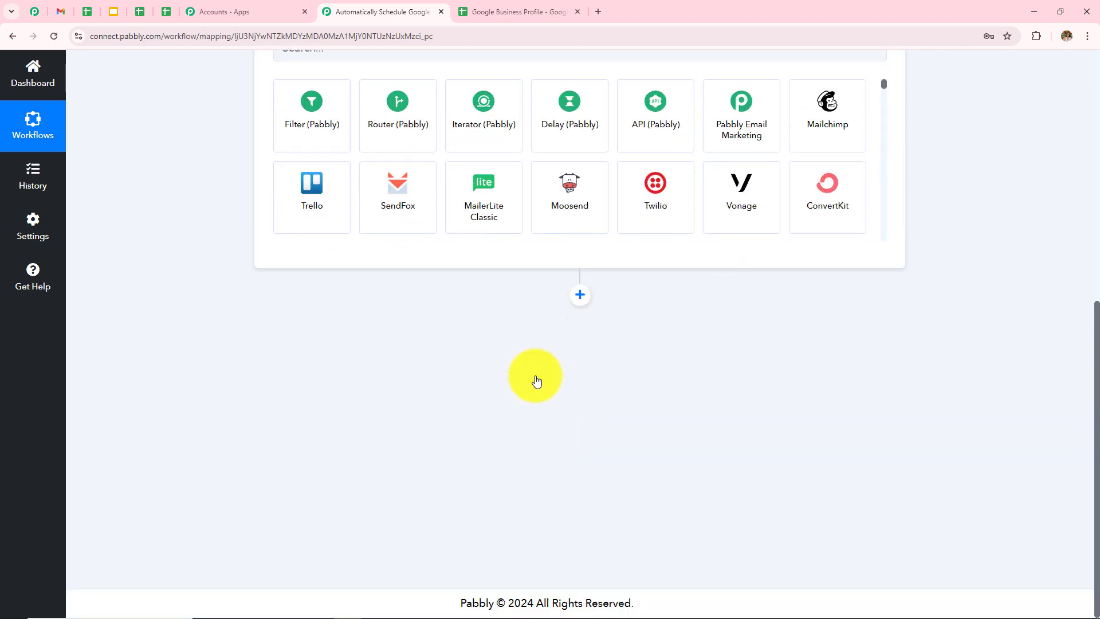
{"action": "scroll", "coordinate": [465, 363], "scroll_direction": "up", "scroll_amount": 4}
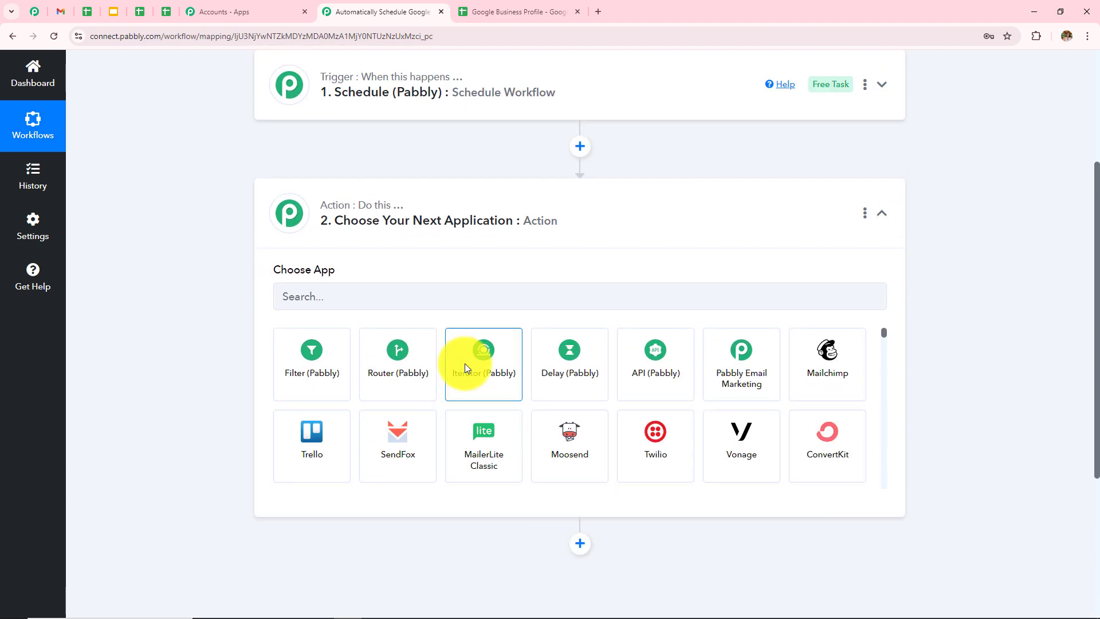
{"action": "left_click", "coordinate": [463, 300]}
{"action": "type", "text": "G"}
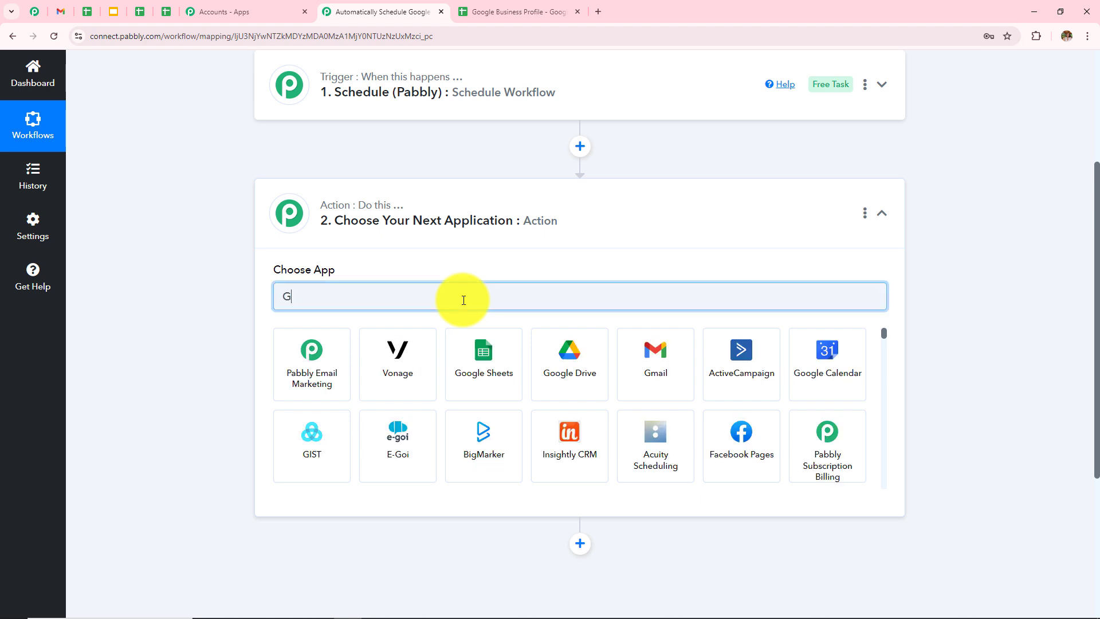
{"action": "type", "text": "oog"}
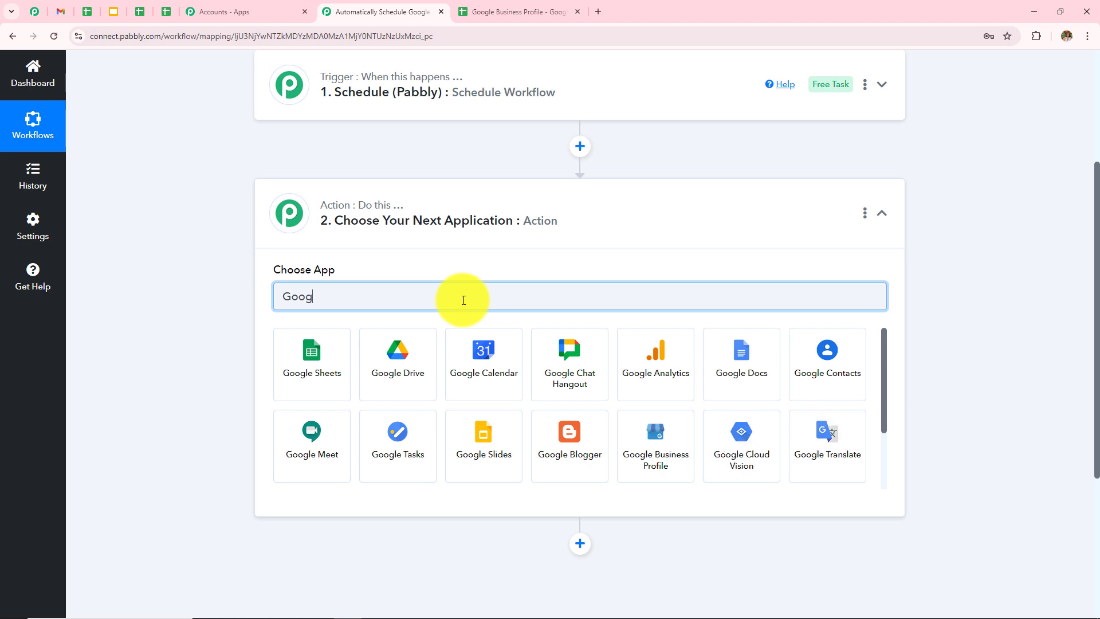
{"action": "left_click", "coordinate": [311, 366]}
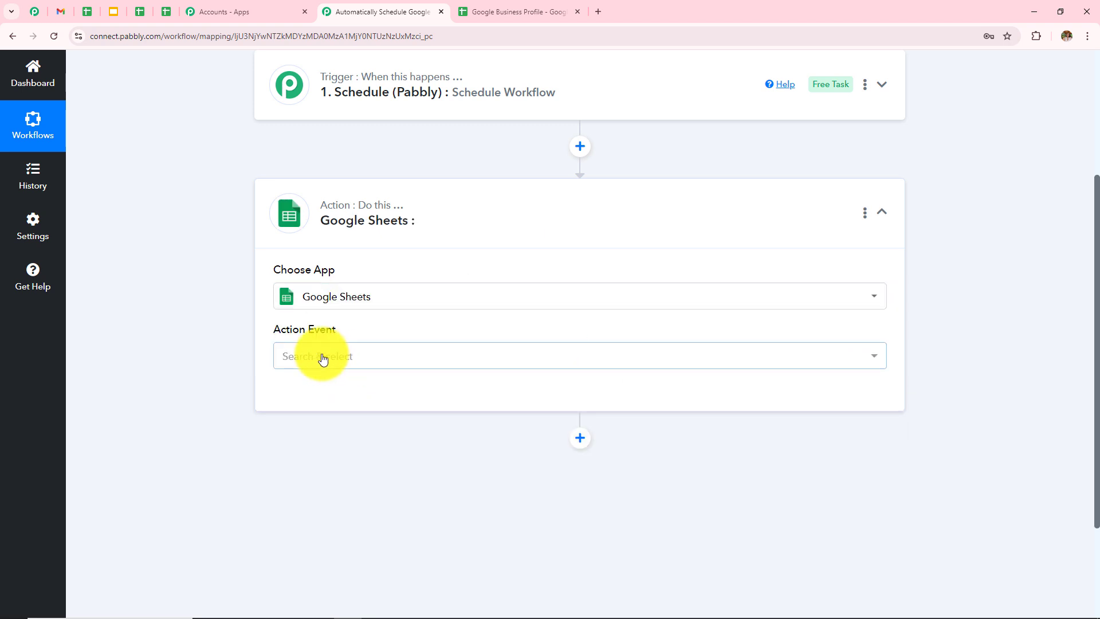
{"action": "left_click", "coordinate": [347, 359]}
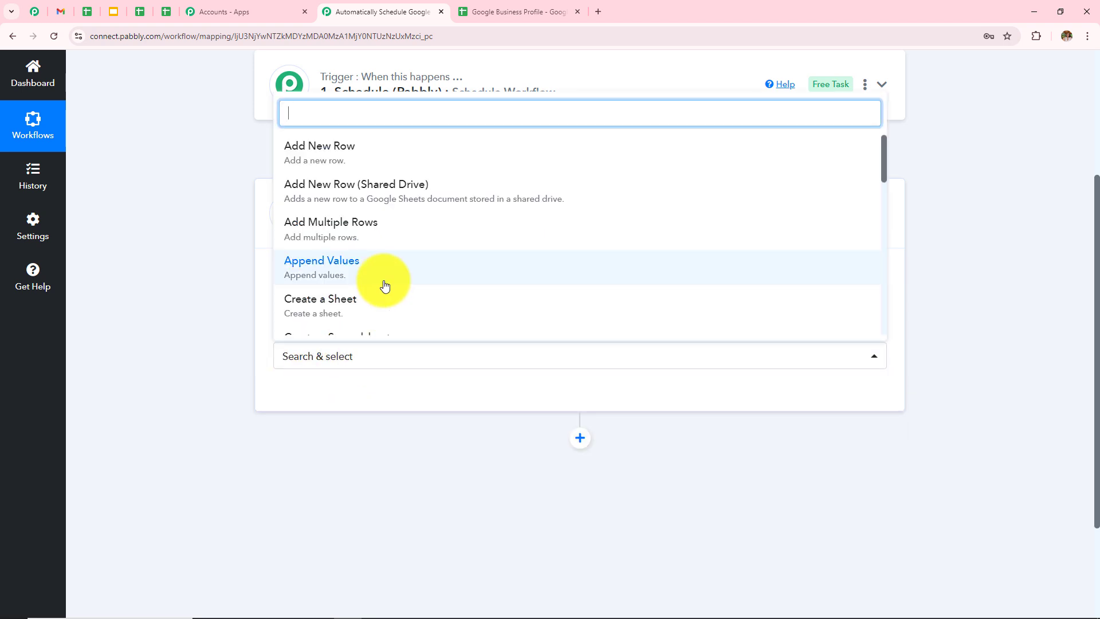
{"action": "scroll", "coordinate": [384, 285], "scroll_direction": "down", "scroll_amount": 5}
{"action": "left_click", "coordinate": [416, 175]}
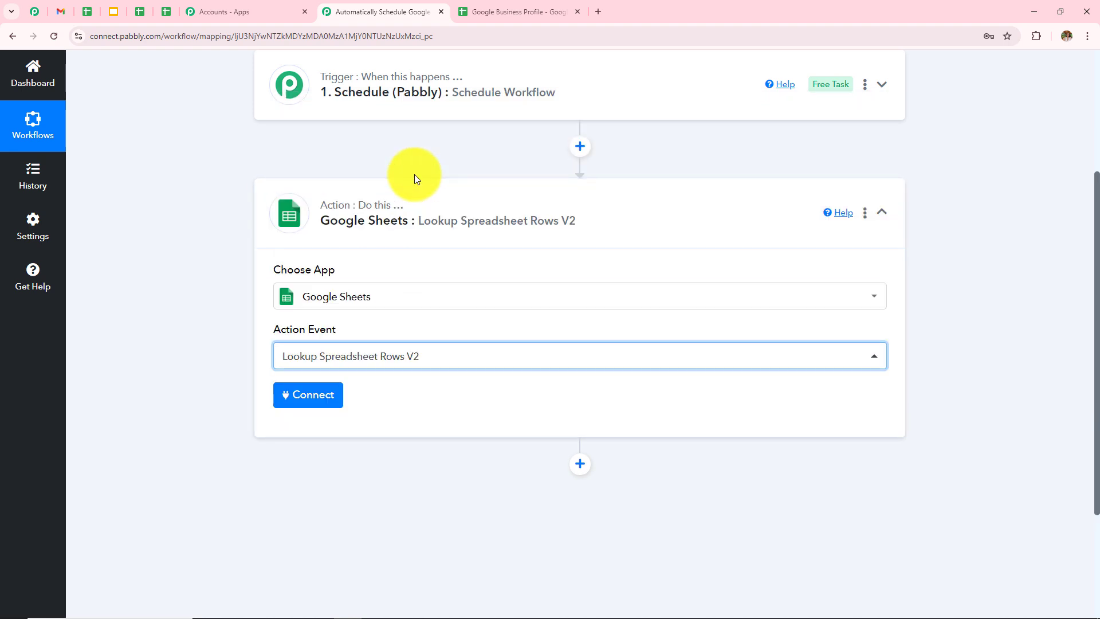
Step: Add a new Google Sheets connection for the action by signing in with Google and allowing Pabbly Connect Sheets access
{"action": "left_click", "coordinate": [320, 395]}
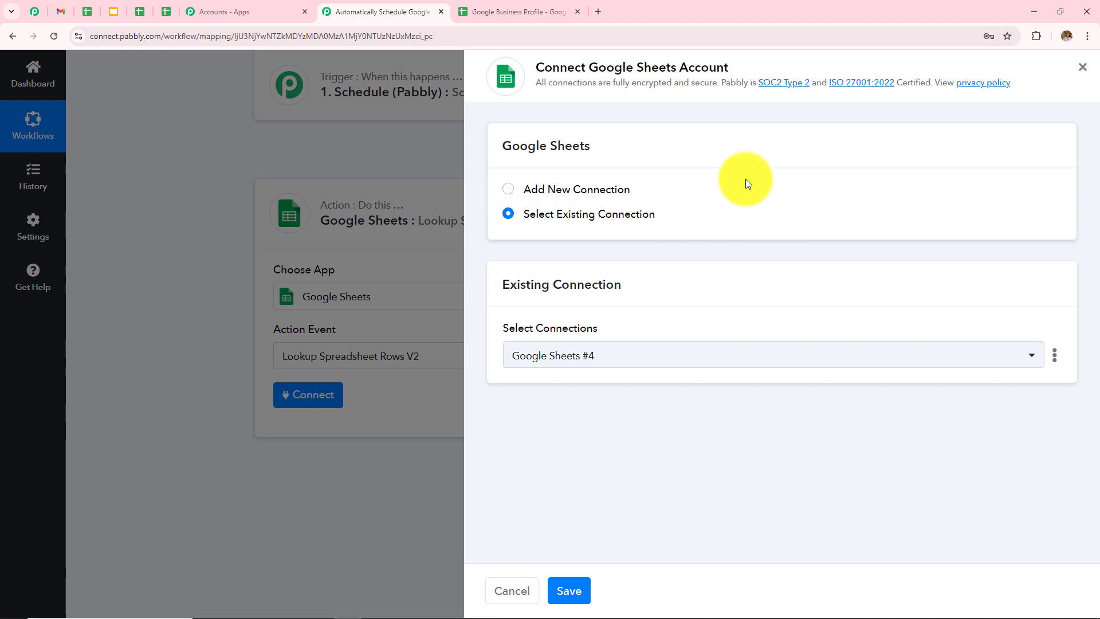
{"action": "left_click", "coordinate": [512, 196]}
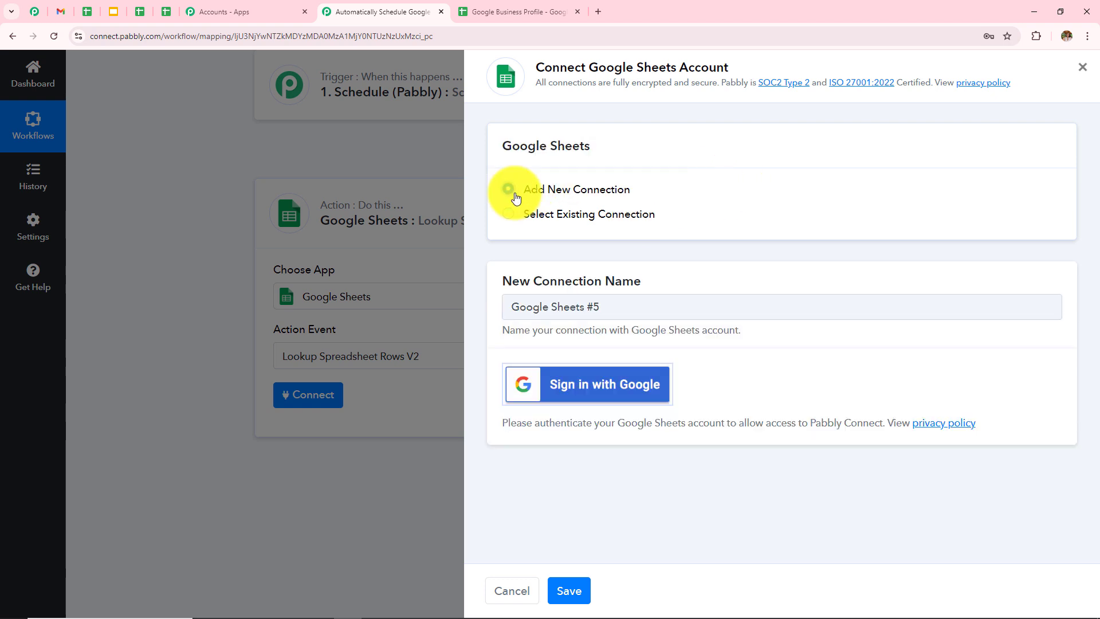
{"action": "left_click", "coordinate": [599, 395]}
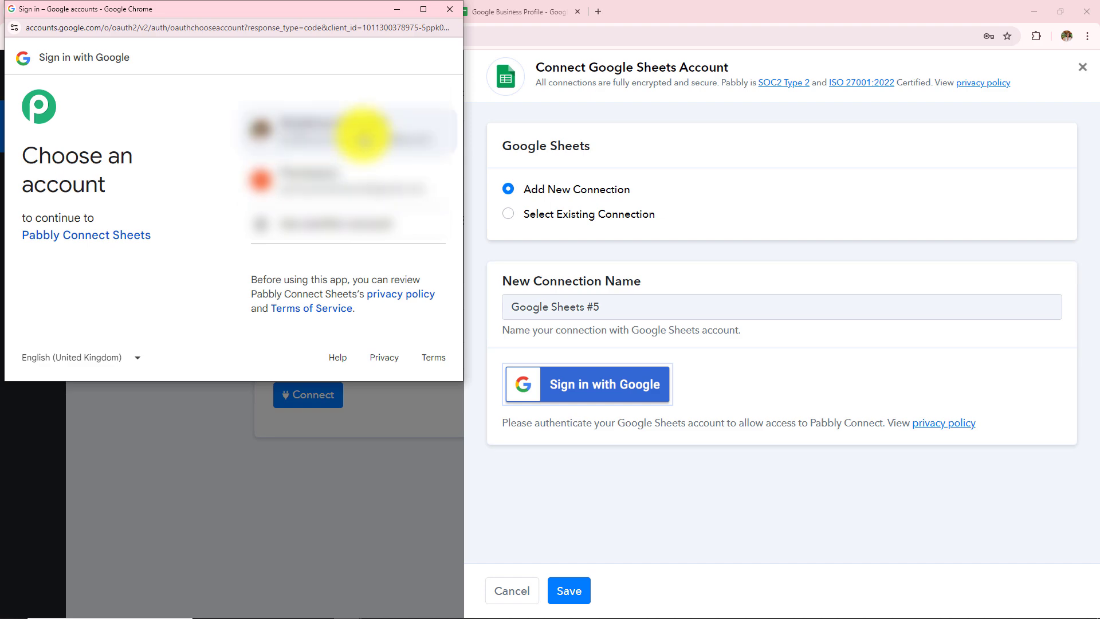
{"action": "left_click", "coordinate": [363, 133]}
{"action": "scroll", "coordinate": [351, 221], "scroll_direction": "down", "scroll_amount": 5}
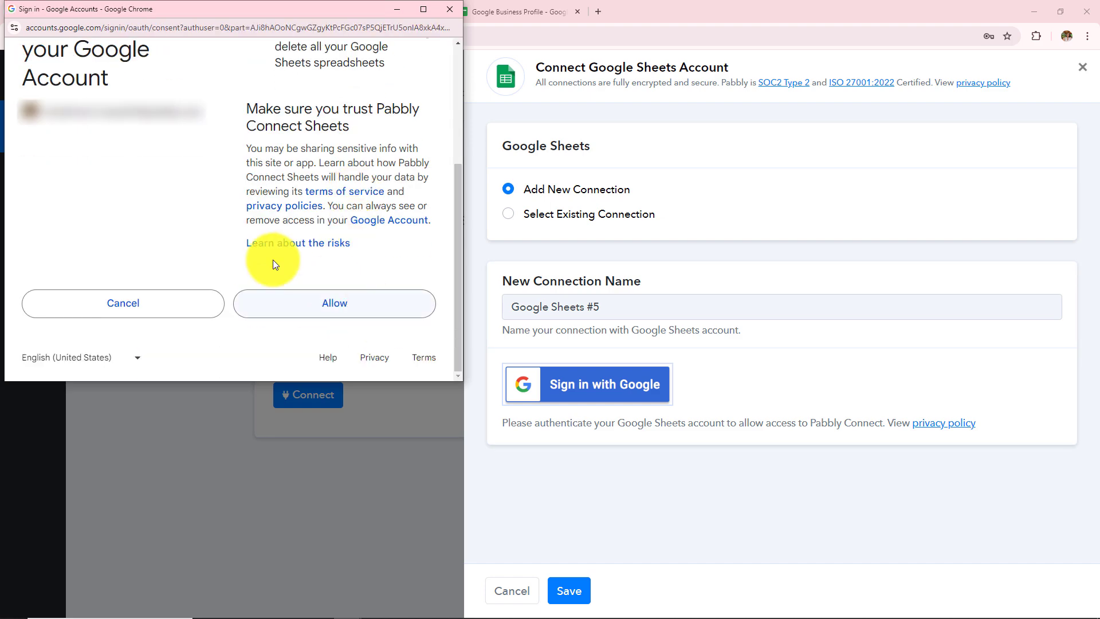
{"action": "left_click", "coordinate": [350, 309]}
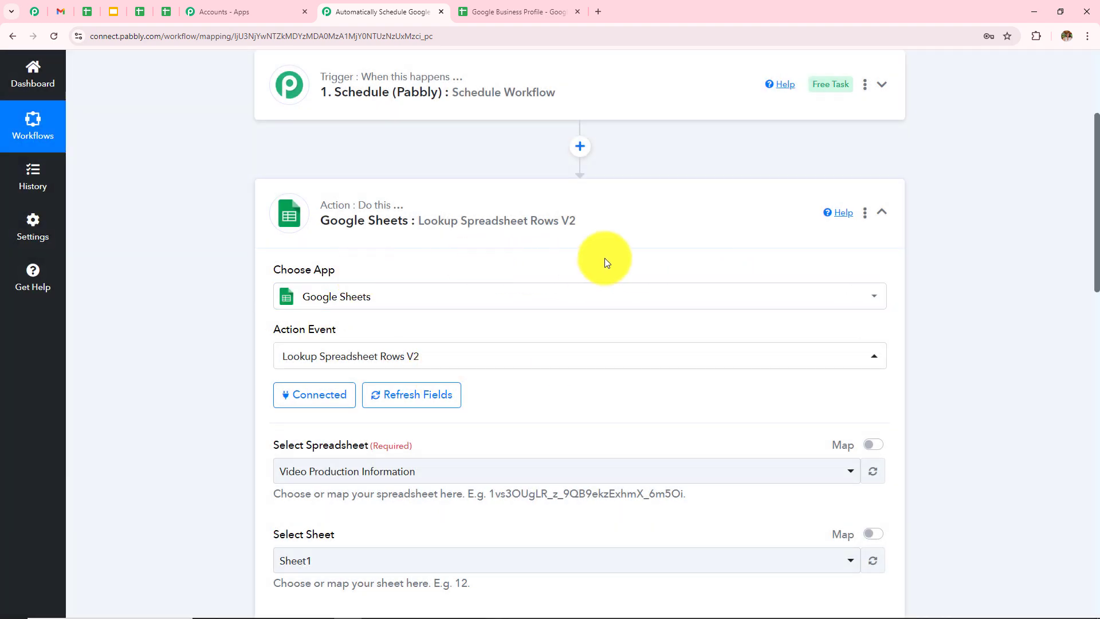
Step: Select the Google Business Profile spreadsheet with Sheet1 as the source for the row lookup
{"action": "scroll", "coordinate": [590, 261], "scroll_direction": "down", "scroll_amount": 5}
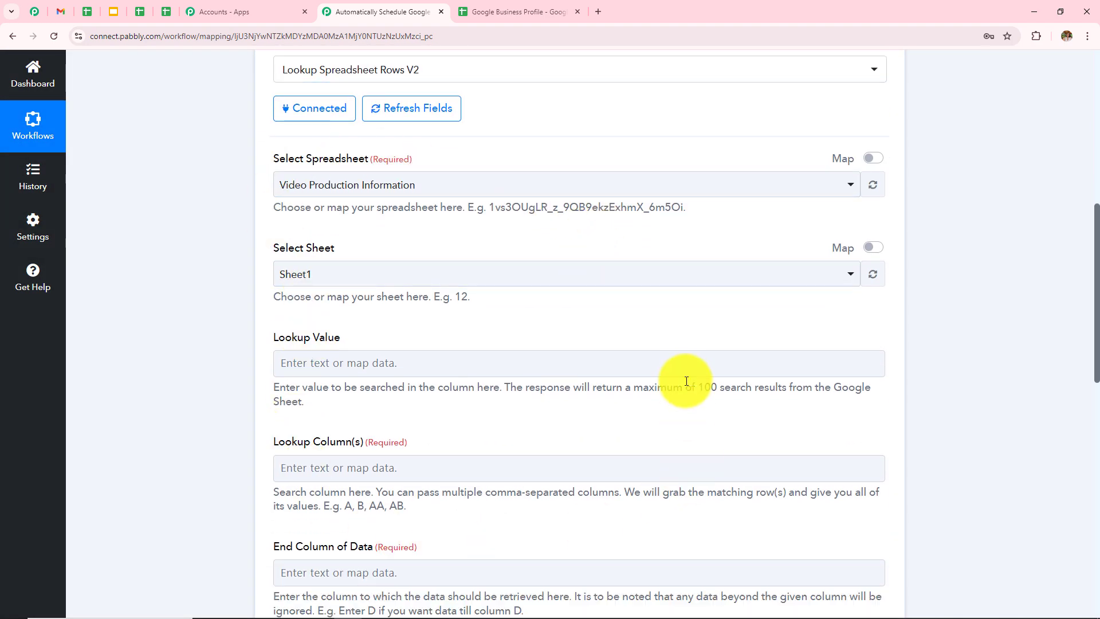
{"action": "left_click", "coordinate": [424, 468]}
{"action": "scroll", "coordinate": [412, 238], "scroll_direction": "up", "scroll_amount": 1}
{"action": "scroll", "coordinate": [411, 237], "scroll_direction": "up", "scroll_amount": 1}
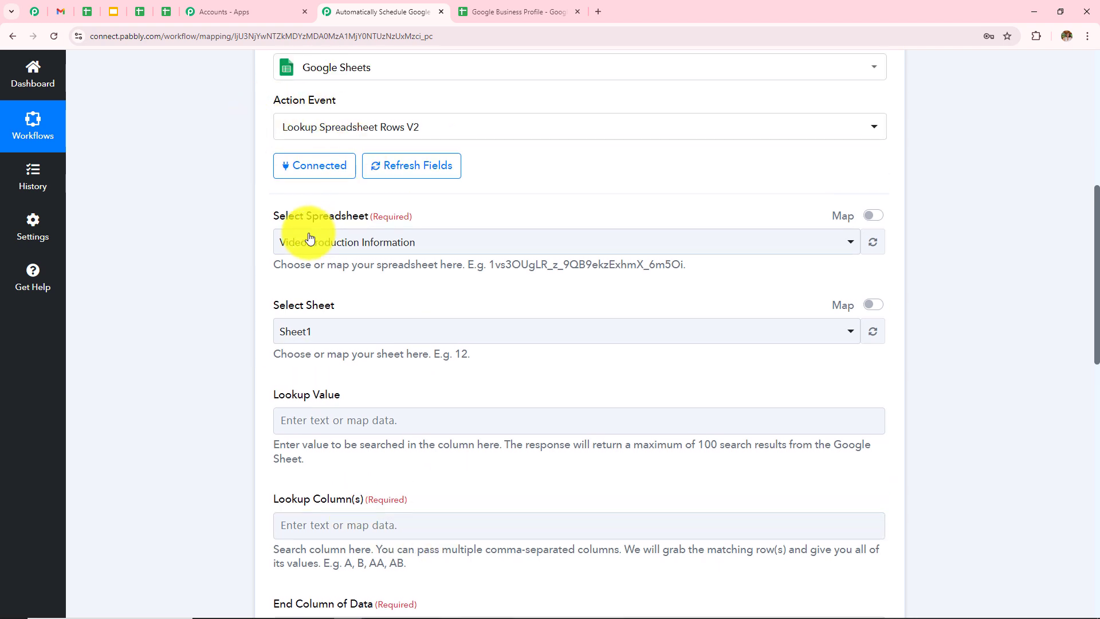
{"action": "left_click_drag", "start_coordinate": [264, 214], "coordinate": [452, 222]}
{"action": "left_click", "coordinate": [539, 211]}
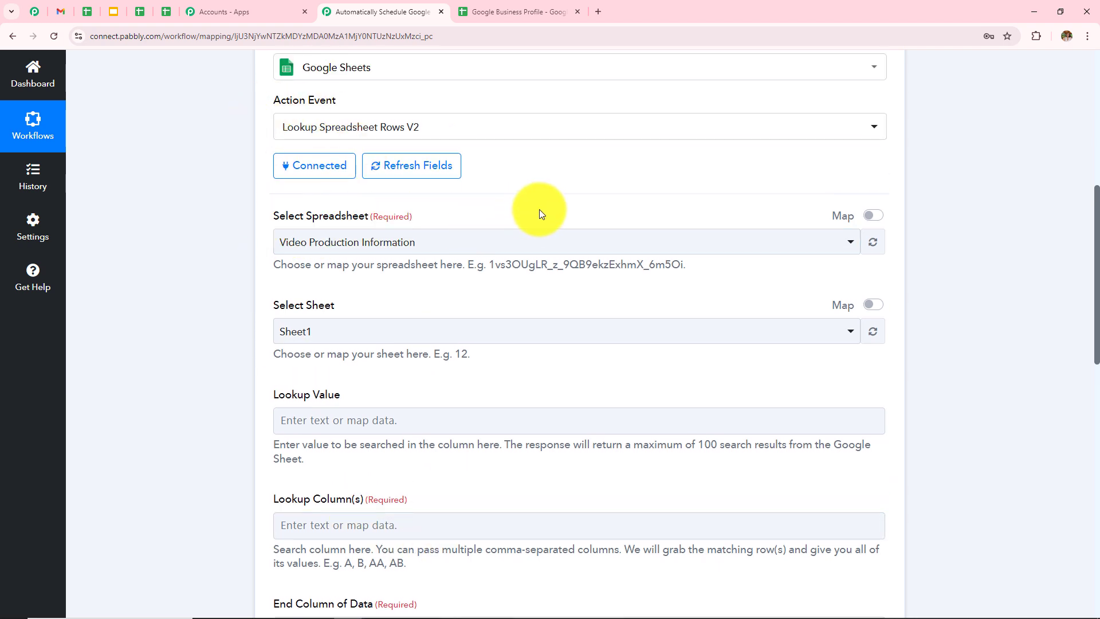
{"action": "left_click", "coordinate": [503, 7]}
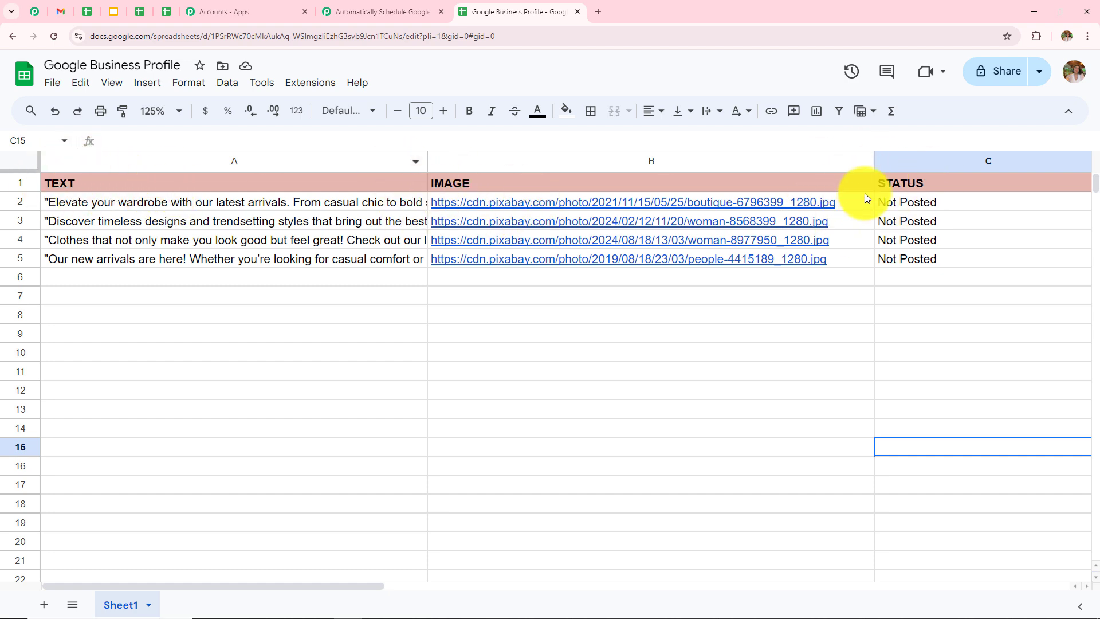
{"action": "left_click", "coordinate": [383, 12]}
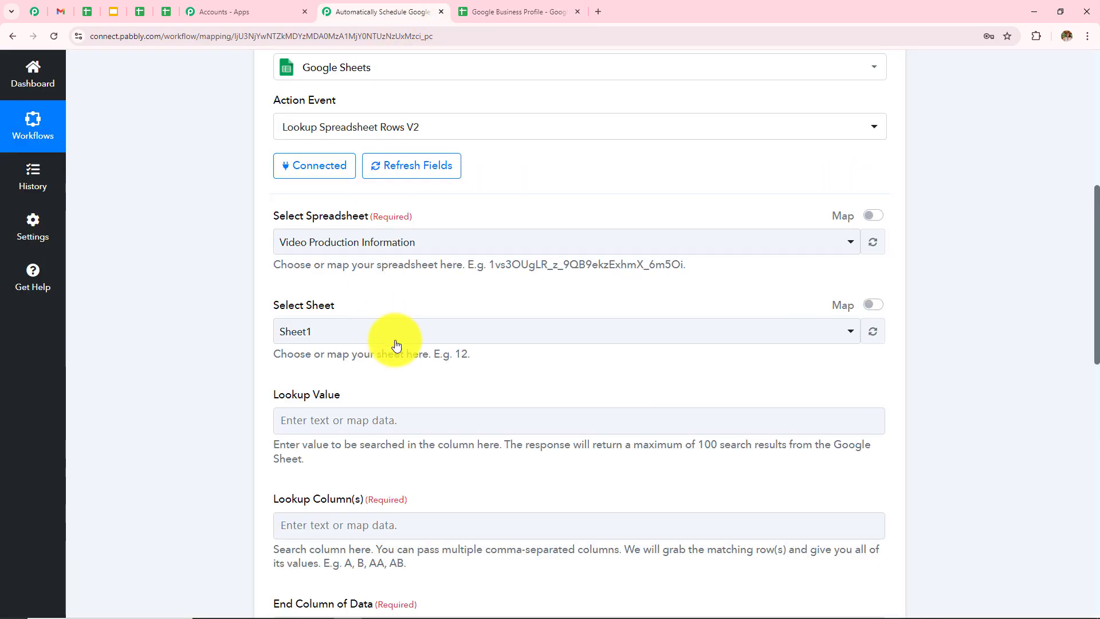
{"action": "left_click", "coordinate": [385, 242]}
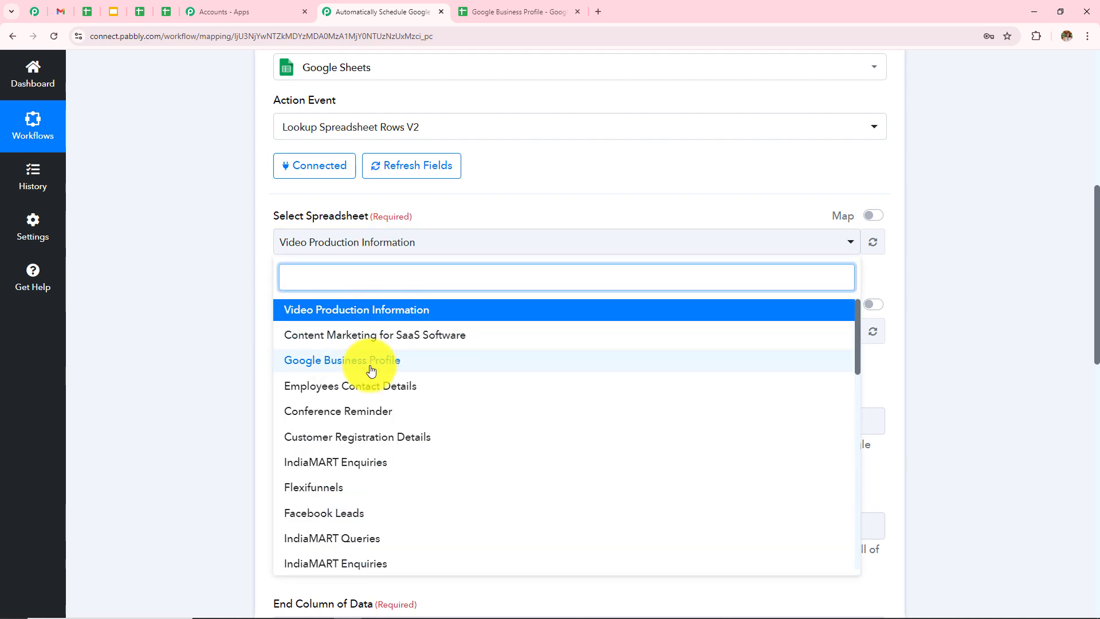
{"action": "left_click", "coordinate": [335, 361]}
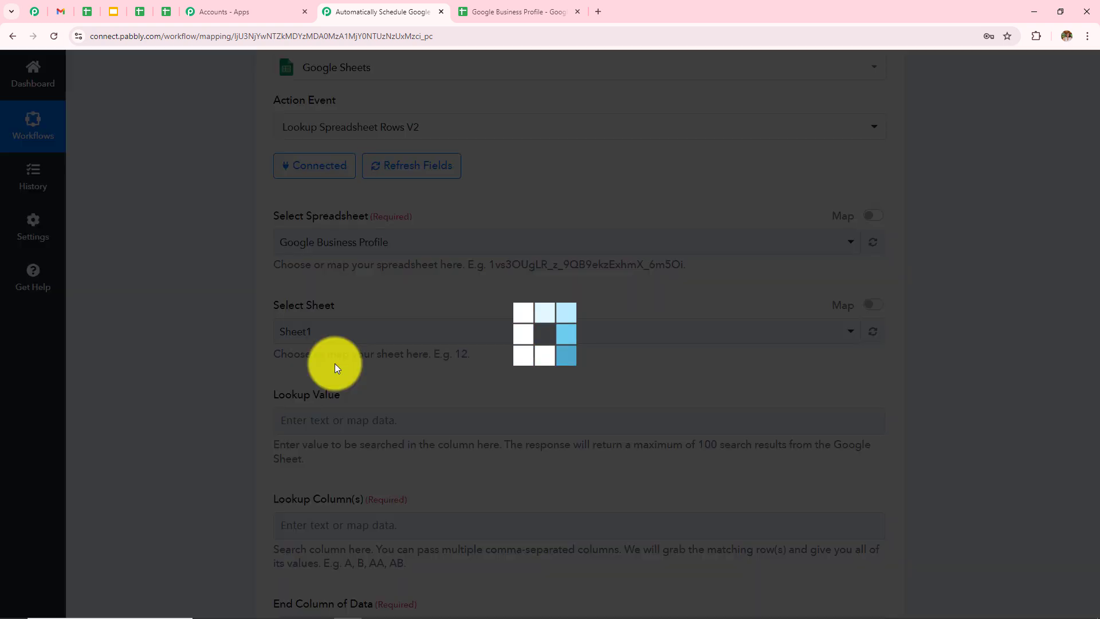
{"action": "scroll", "coordinate": [336, 359], "scroll_direction": "down", "scroll_amount": 2}
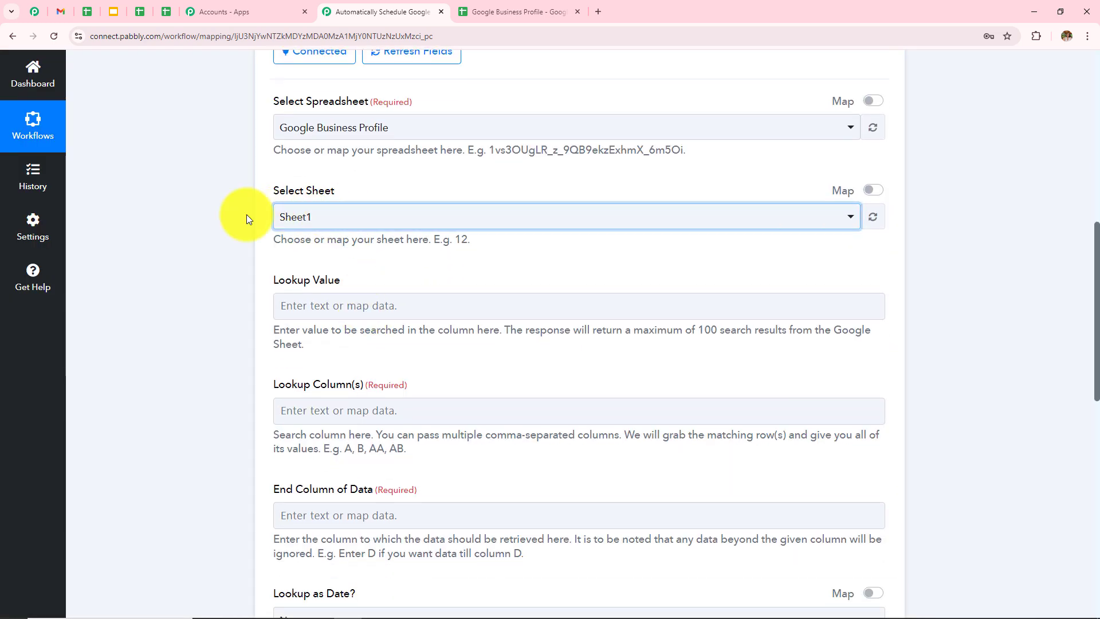
Step: Copy the Not Posted status from cell C2 of the Google Sheets spreadsheet into the lookup value in Pabbly Connect
{"action": "scroll", "coordinate": [619, 400], "scroll_direction": "down", "scroll_amount": 2}
{"action": "left_click_drag", "start_coordinate": [272, 166], "coordinate": [342, 165]}
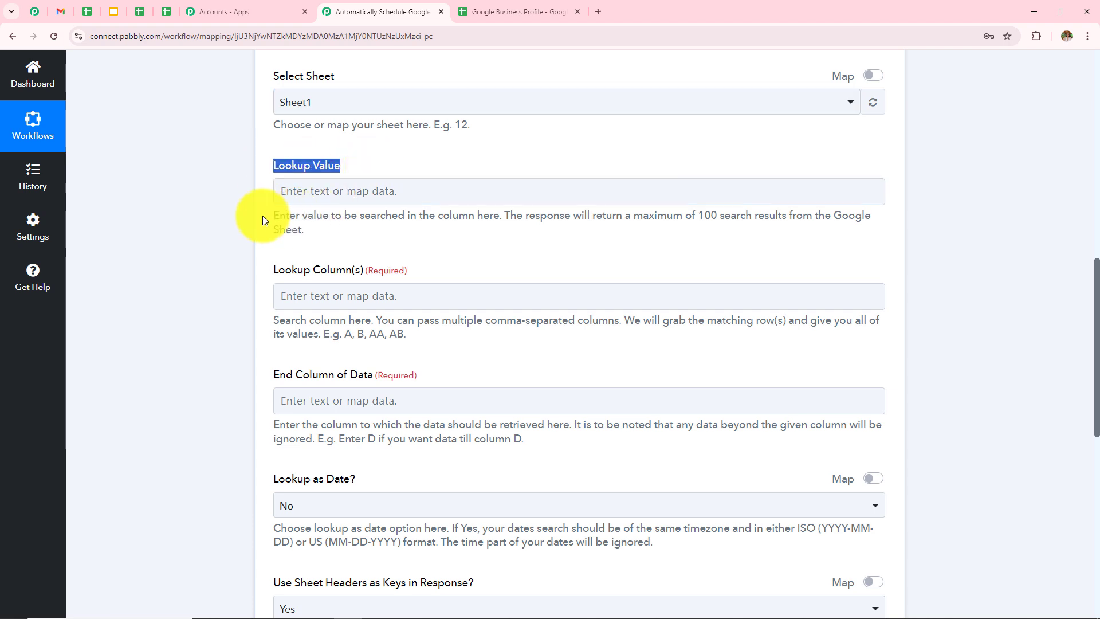
{"action": "left_click_drag", "start_coordinate": [270, 216], "coordinate": [468, 229]}
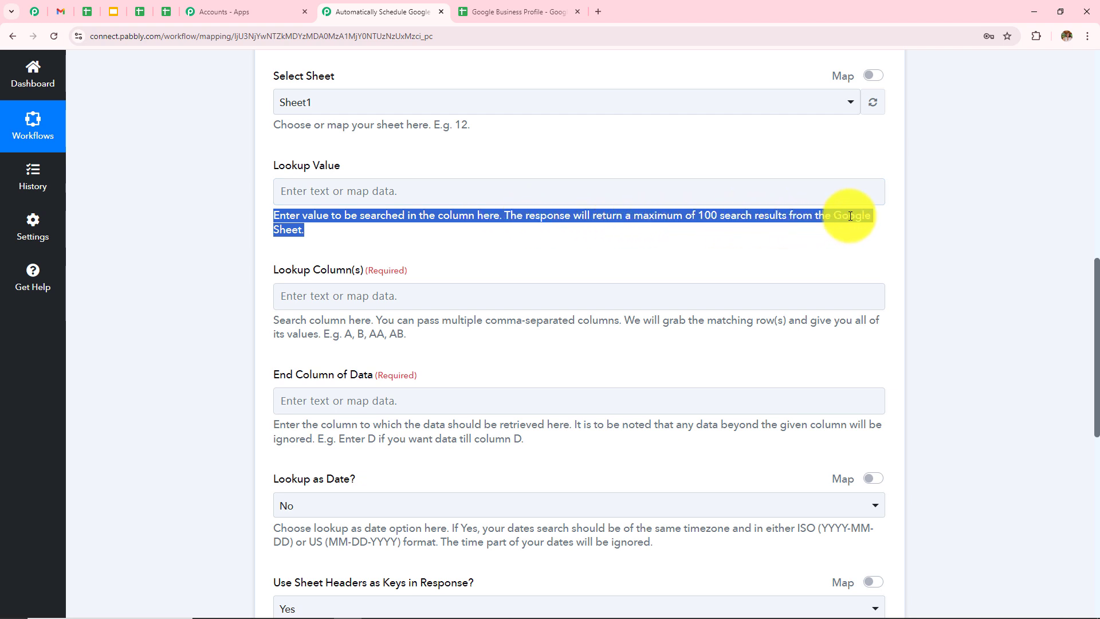
{"action": "left_click", "coordinate": [480, 7]}
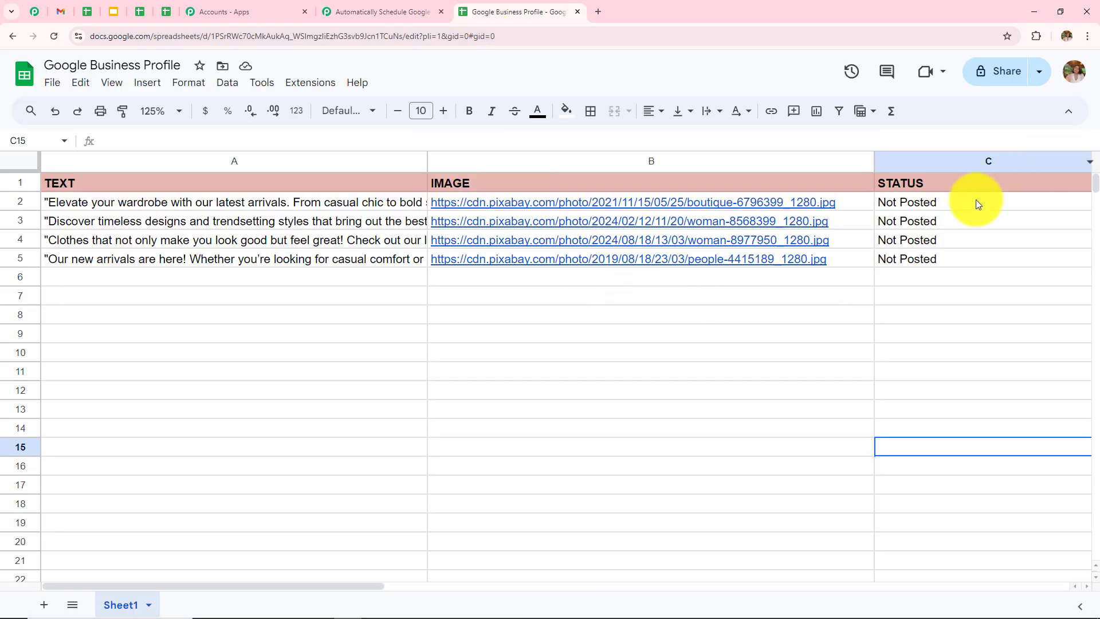
{"action": "double_click", "coordinate": [956, 201]}
{"action": "left_click_drag", "start_coordinate": [952, 201], "coordinate": [813, 214]}
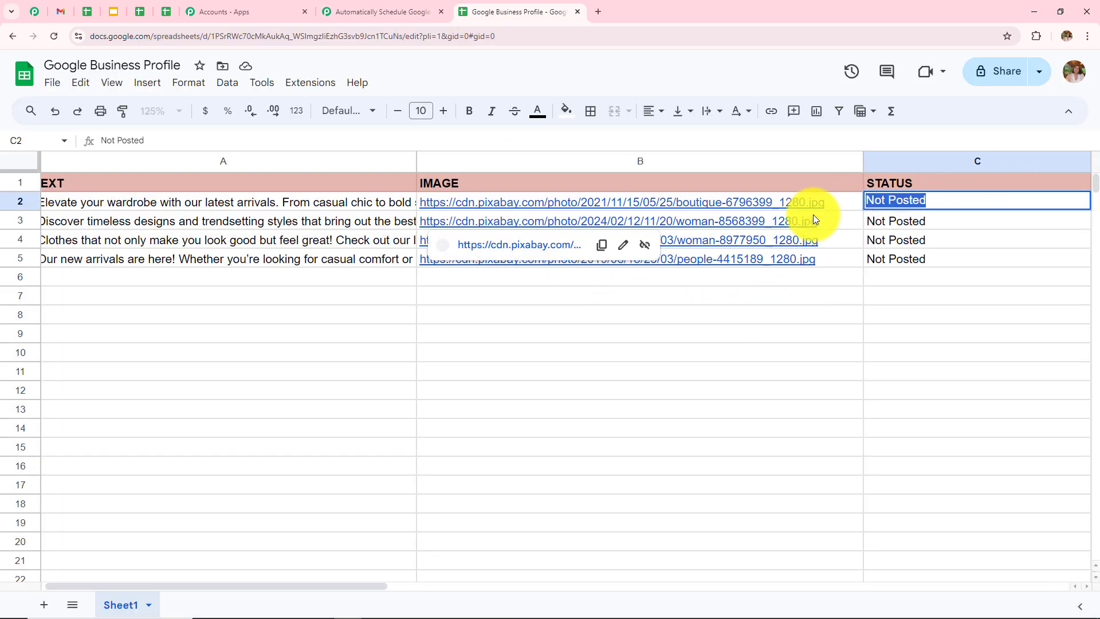
{"action": "left_click", "coordinate": [687, 376]}
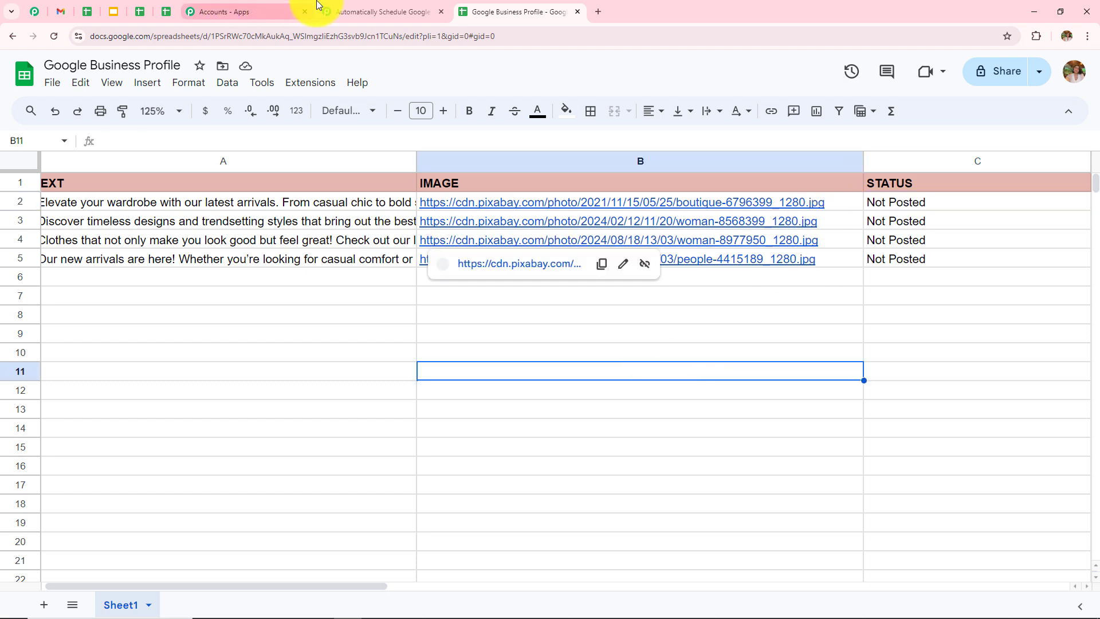
{"action": "left_click", "coordinate": [350, 11]}
{"action": "left_click", "coordinate": [355, 191]}
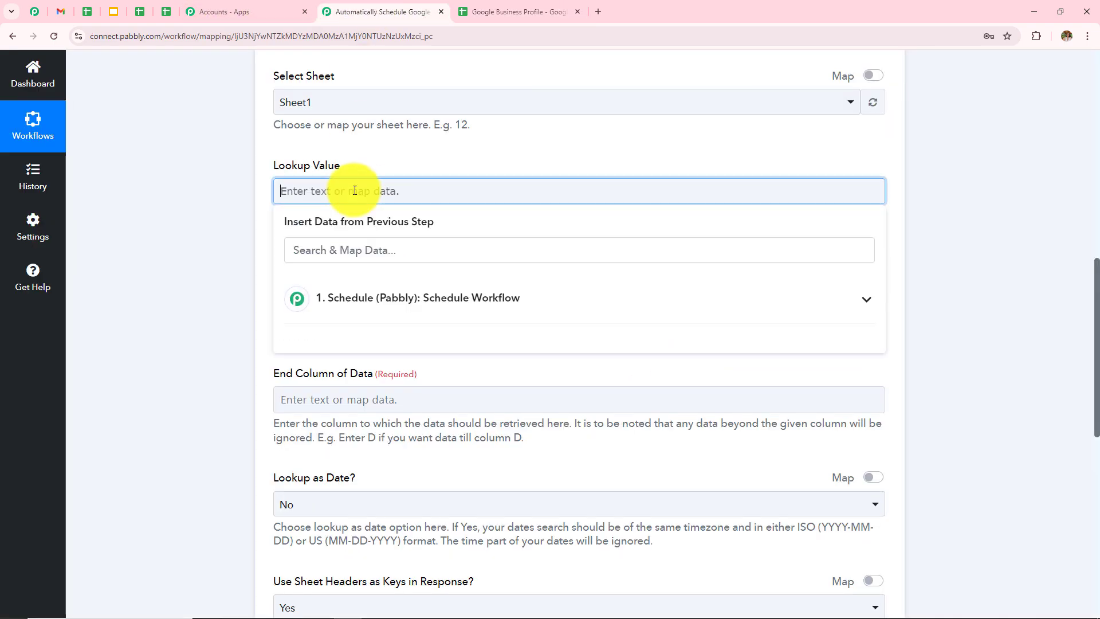
{"action": "left_click", "coordinate": [432, 128]}
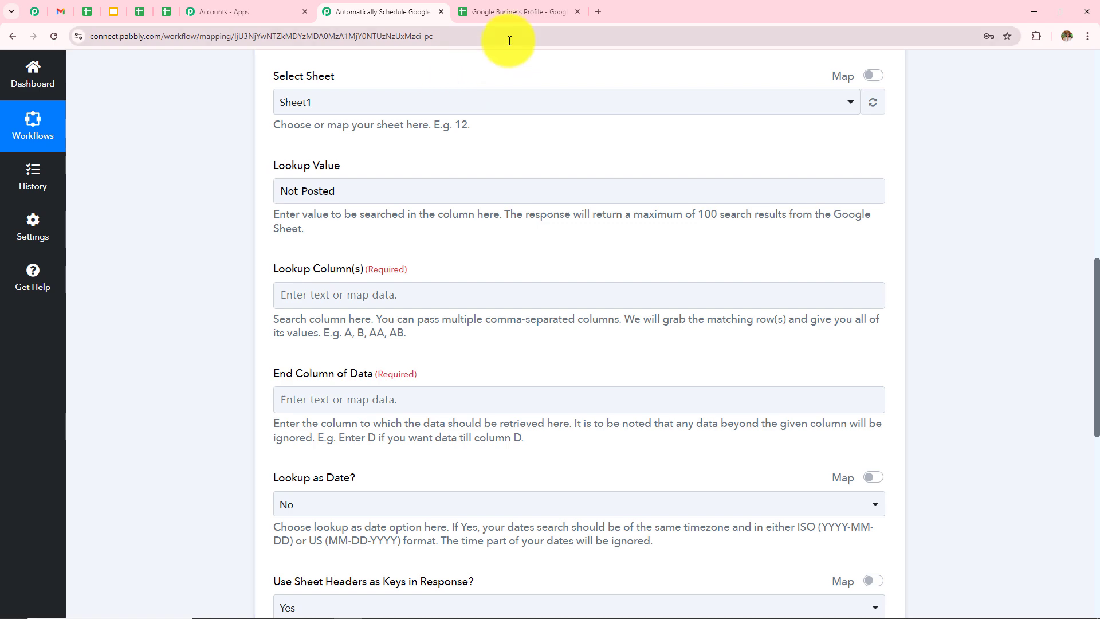
Step: Set the lookup column to C, matching the STATUS column of the Google Business Profile spreadsheet
{"action": "left_click", "coordinate": [516, 11]}
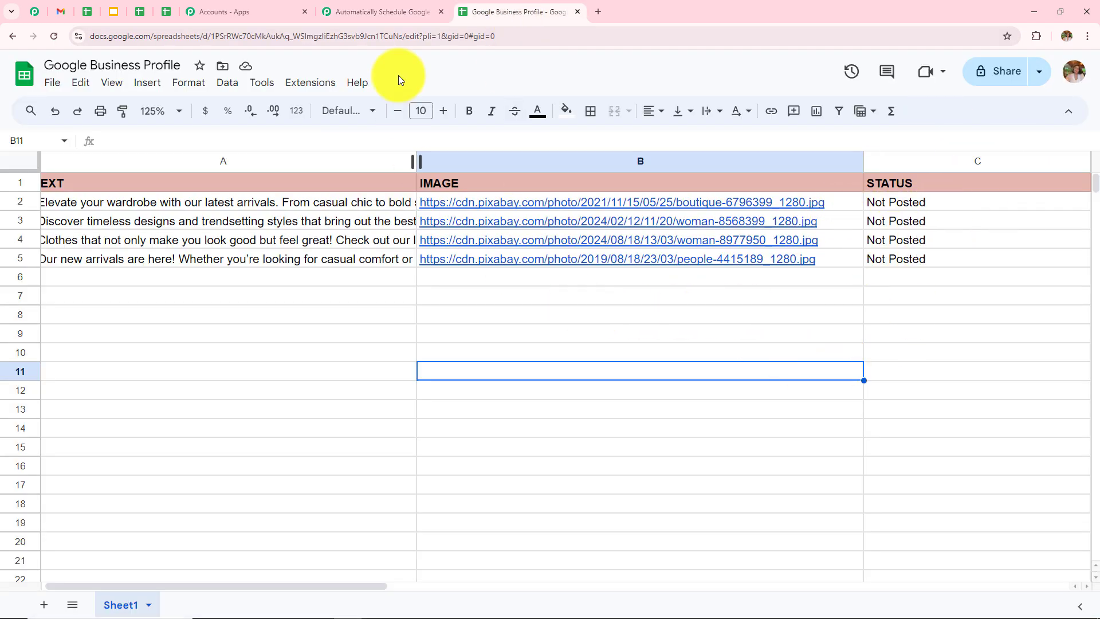
{"action": "left_click", "coordinate": [366, 11]}
{"action": "scroll", "coordinate": [290, 249], "scroll_direction": "down", "scroll_amount": 1}
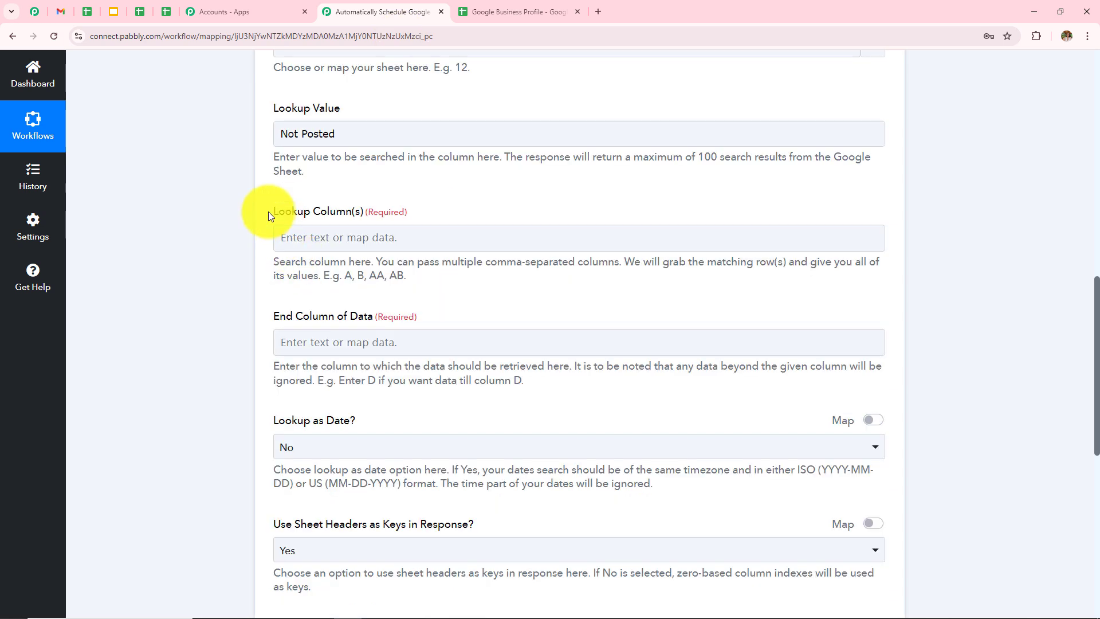
{"action": "left_click", "coordinate": [395, 244]}
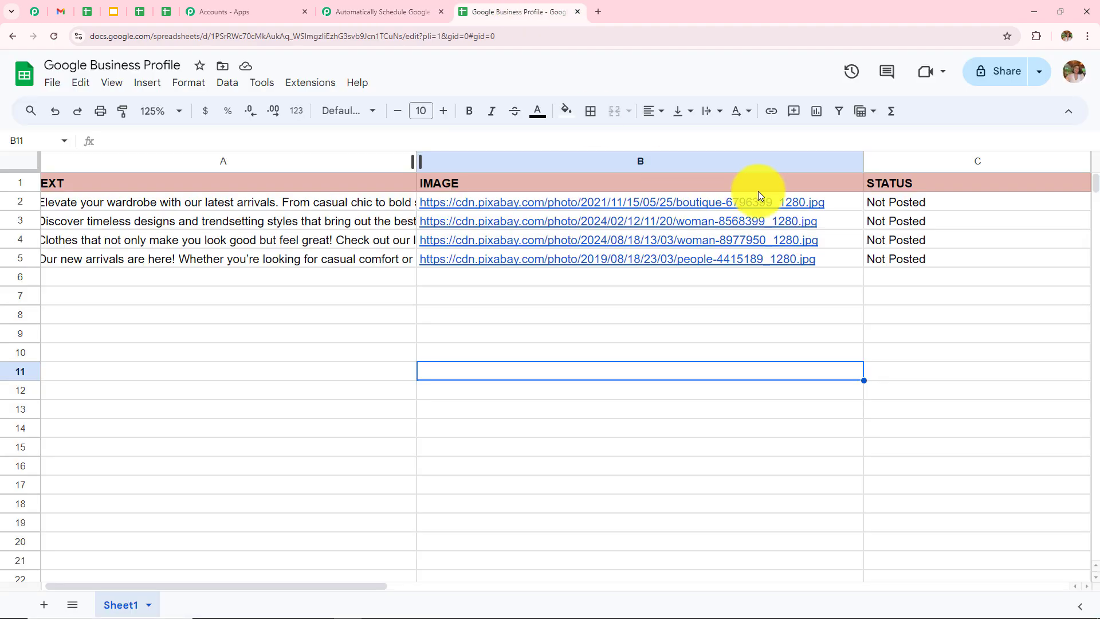
{"action": "left_click", "coordinate": [519, 12]}
{"action": "left_click", "coordinate": [383, 11]}
Step: Set the end column of data to C and check it against the last column in the spreadsheet
{"action": "left_click", "coordinate": [295, 226]}
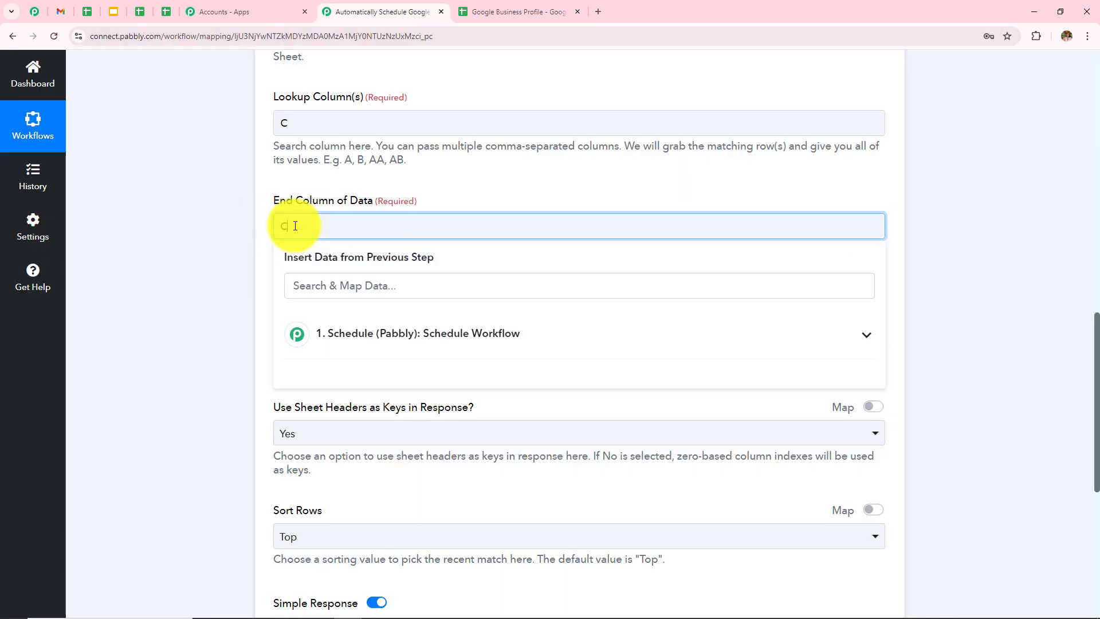
{"action": "left_click", "coordinate": [237, 277]}
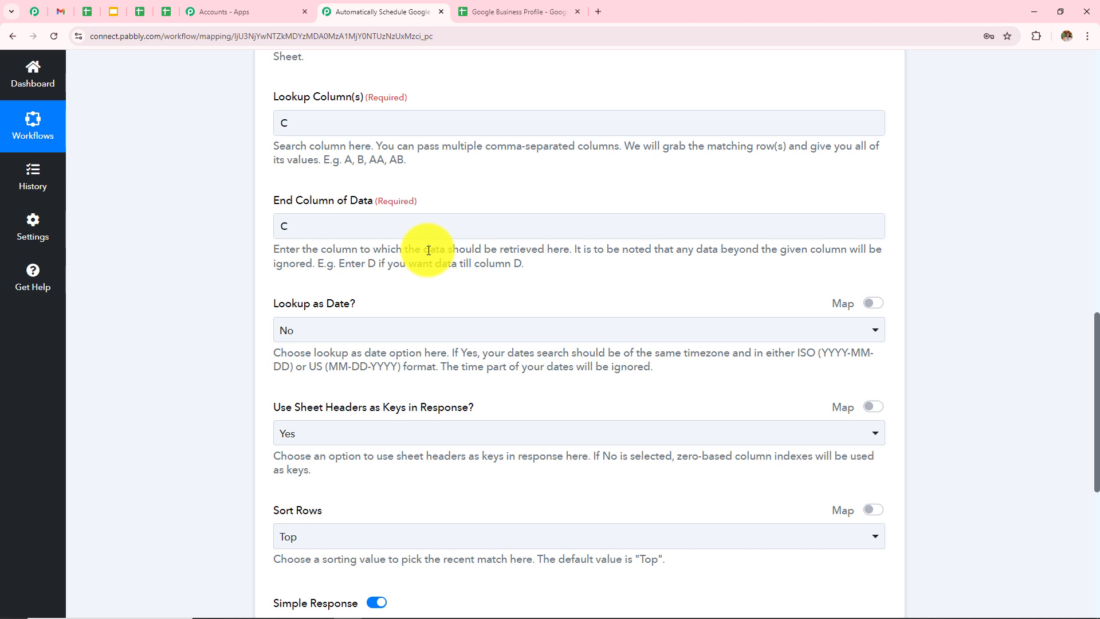
{"action": "left_click_drag", "start_coordinate": [338, 263], "coordinate": [520, 264]}
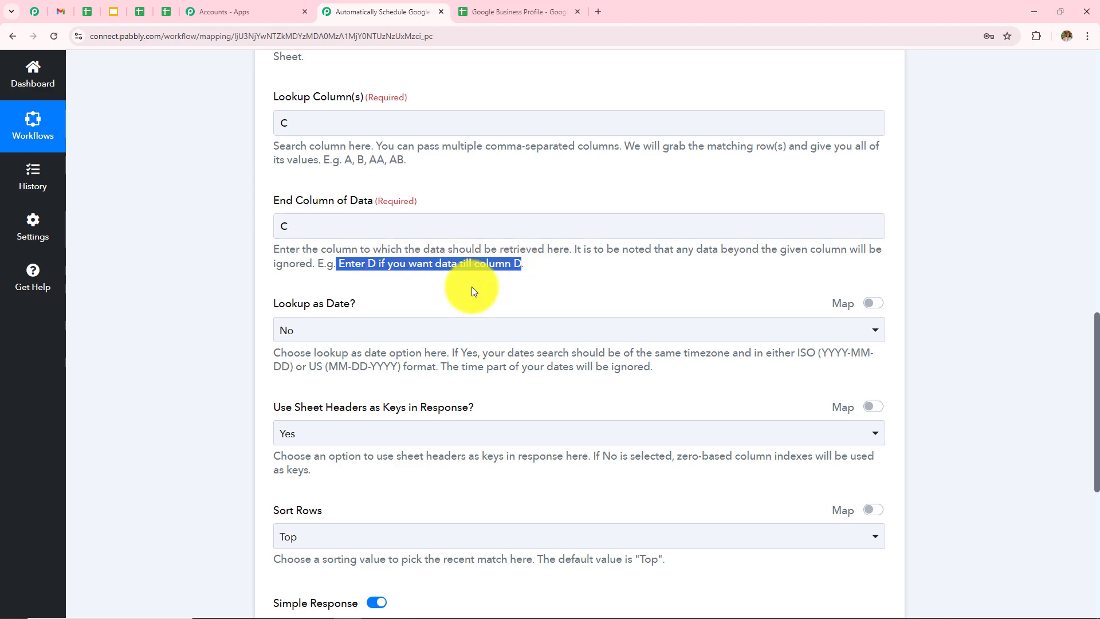
{"action": "left_click", "coordinate": [480, 2]}
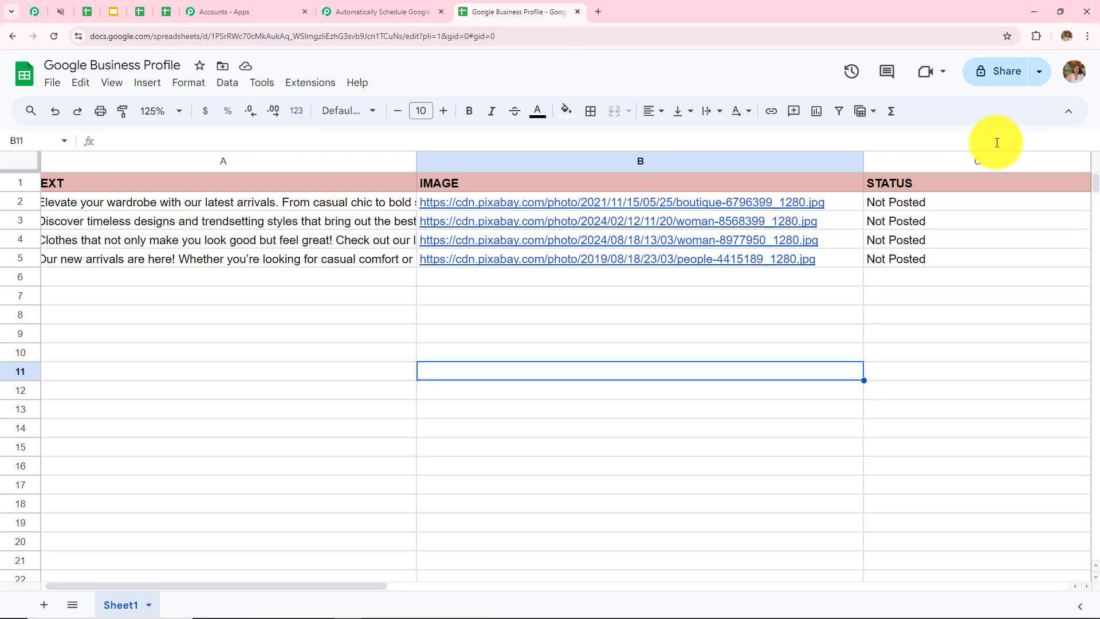
{"action": "left_click", "coordinate": [401, 12]}
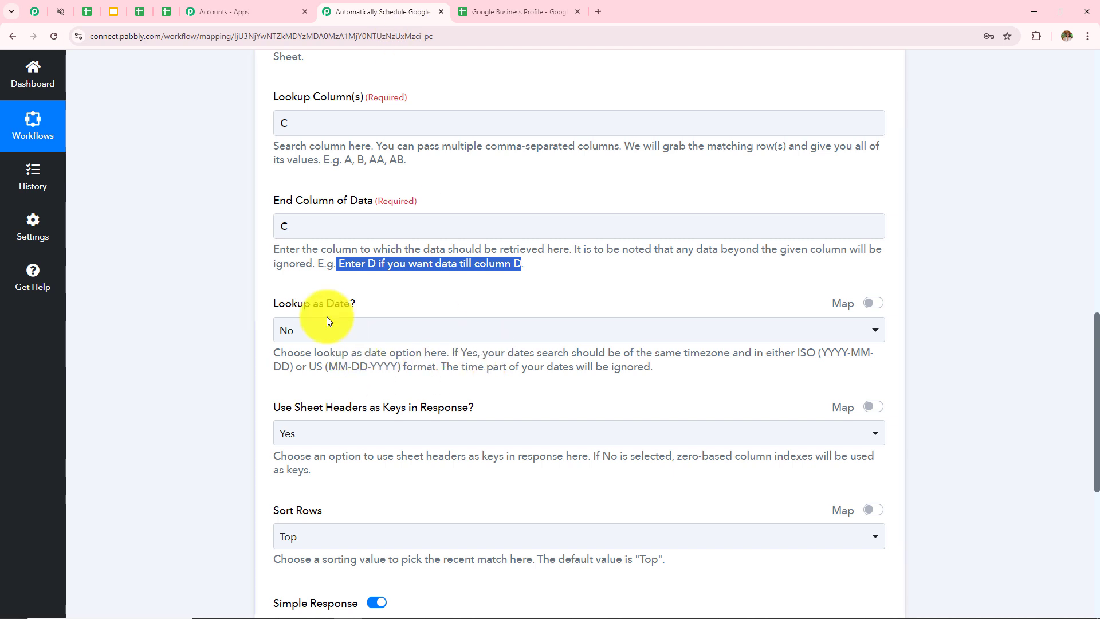
Step: Leave Lookup as Date set to No and select Yes for using sheet headers as keys in the response
{"action": "left_click", "coordinate": [233, 307]}
{"action": "scroll", "coordinate": [545, 307], "scroll_direction": "down", "scroll_amount": 2}
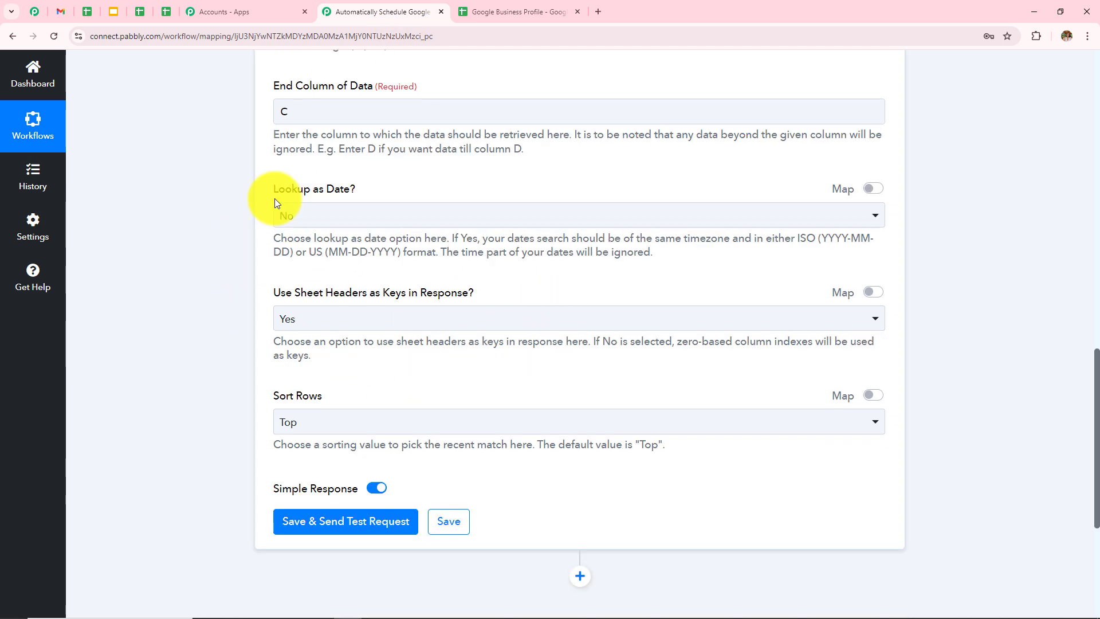
{"action": "left_click_drag", "start_coordinate": [266, 191], "coordinate": [387, 207]}
{"action": "left_click", "coordinate": [384, 214]}
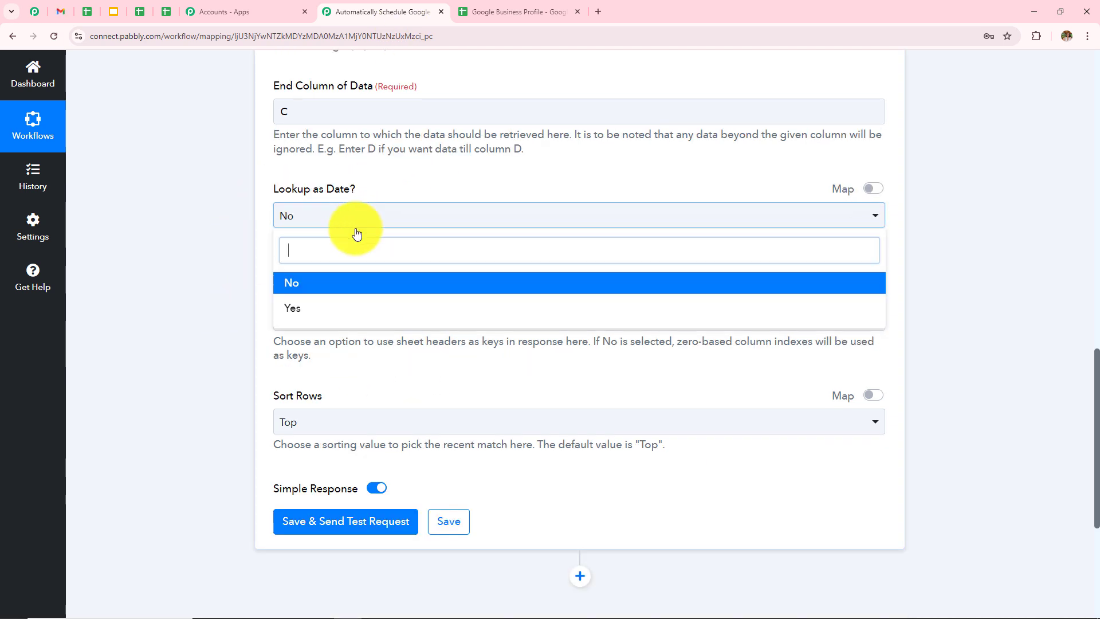
{"action": "left_click", "coordinate": [183, 263]}
{"action": "scroll", "coordinate": [396, 302], "scroll_direction": "down", "scroll_amount": 1}
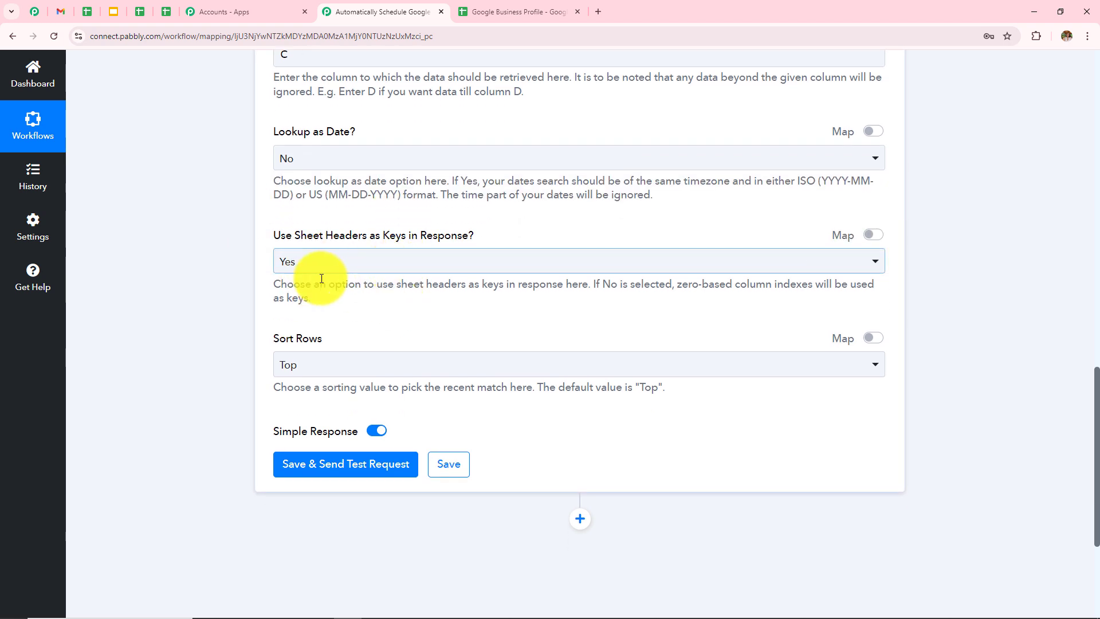
{"action": "left_click", "coordinate": [347, 270]}
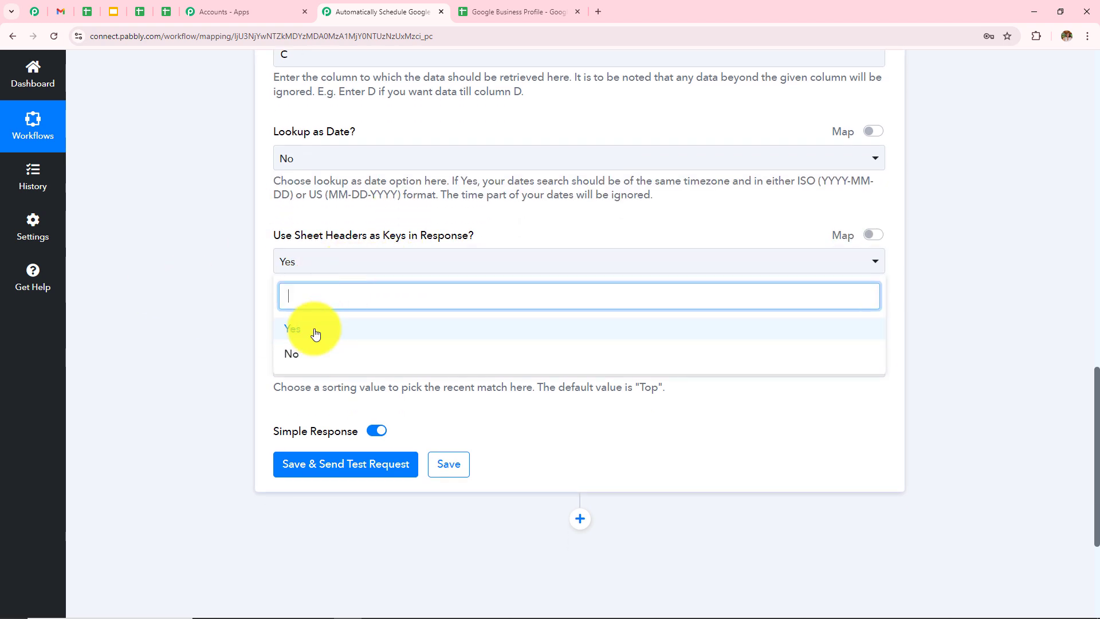
{"action": "left_click", "coordinate": [314, 329]}
{"action": "scroll", "coordinate": [447, 301], "scroll_direction": "down", "scroll_amount": 1}
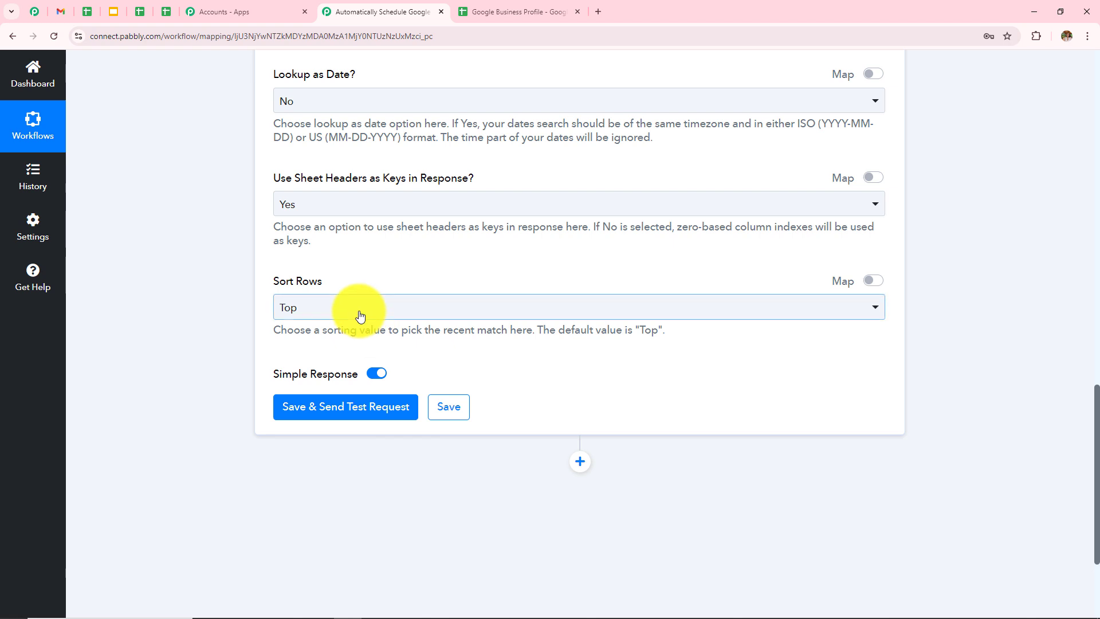
Step: Set Sort Rows to Top, then save the row lookup and send its test request
{"action": "left_click", "coordinate": [361, 312]}
{"action": "left_click", "coordinate": [285, 320]}
{"action": "left_click", "coordinate": [381, 312]}
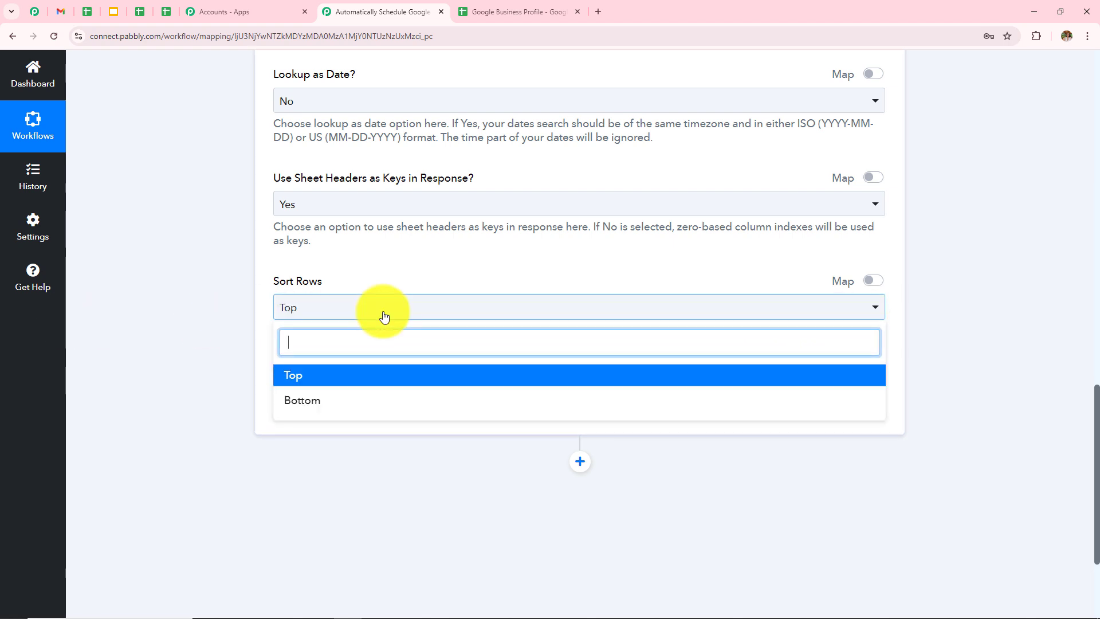
{"action": "left_click", "coordinate": [319, 383]}
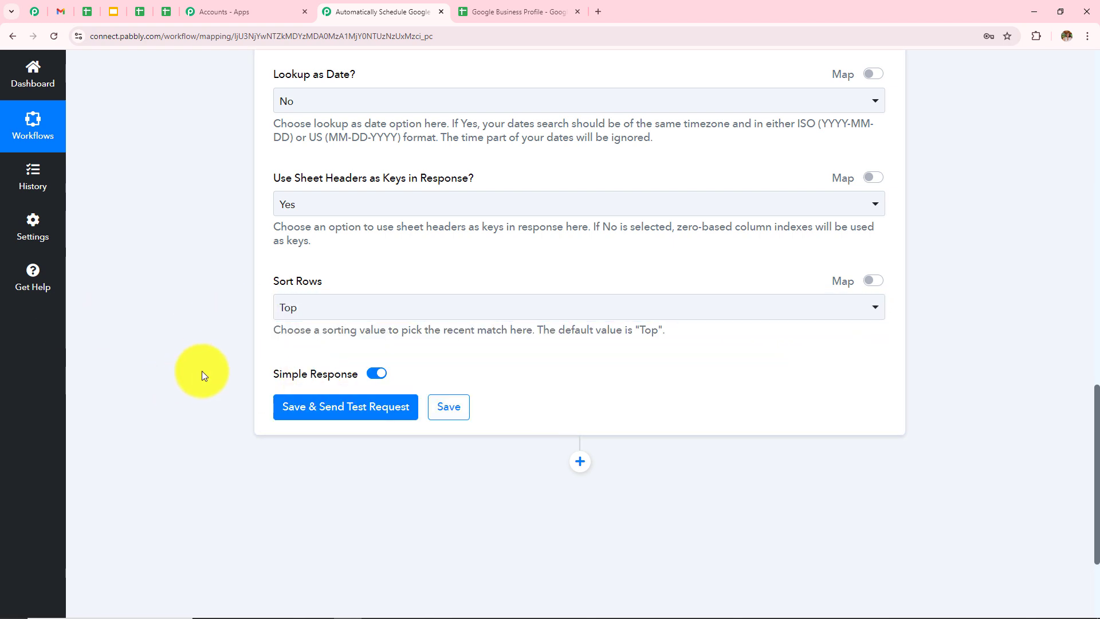
{"action": "scroll", "coordinate": [523, 307], "scroll_direction": "down", "scroll_amount": 2}
{"action": "left_click", "coordinate": [354, 294]}
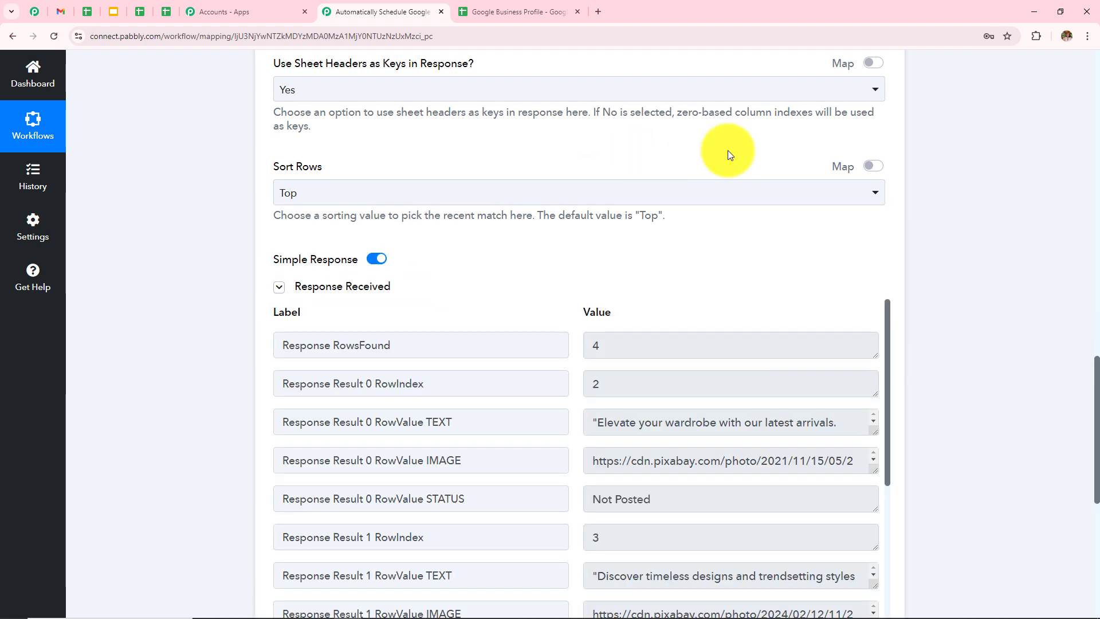
Step: Examine the lookup response and compare the first result's TEXT value with cell A2 of the Google Business Profile spreadsheet
{"action": "scroll", "coordinate": [728, 172], "scroll_direction": "down", "scroll_amount": 2}
{"action": "scroll", "coordinate": [727, 194], "scroll_direction": "down", "scroll_amount": 1}
{"action": "scroll", "coordinate": [724, 308], "scroll_direction": "down", "scroll_amount": 2}
{"action": "scroll", "coordinate": [724, 308], "scroll_direction": "up", "scroll_amount": 2}
{"action": "left_click_drag", "start_coordinate": [875, 261], "coordinate": [822, 310]}
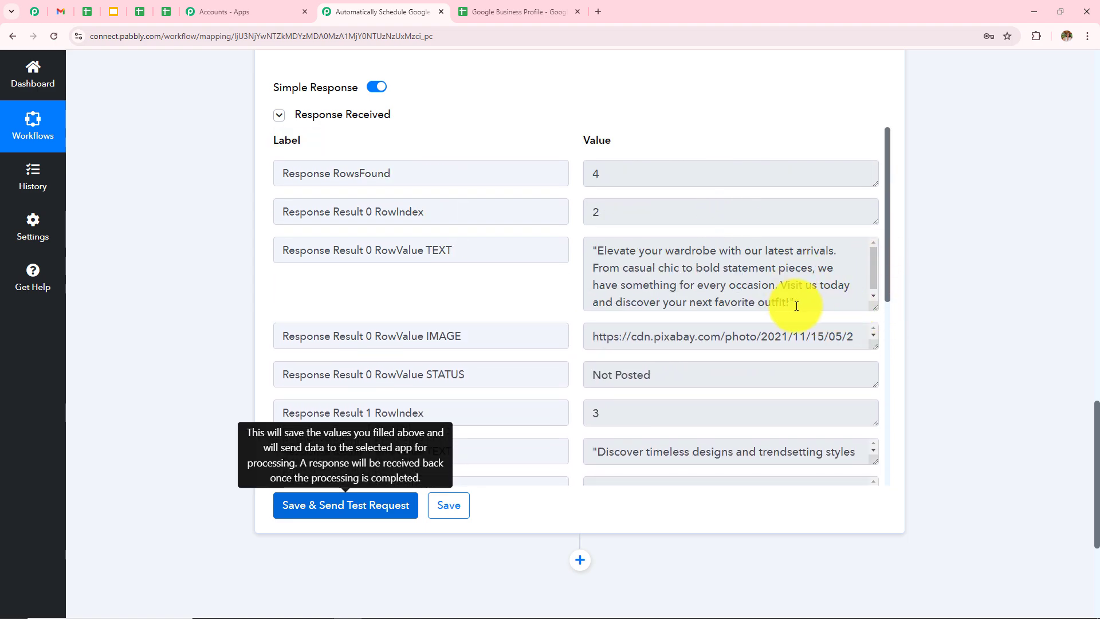
{"action": "left_click", "coordinate": [536, 11]}
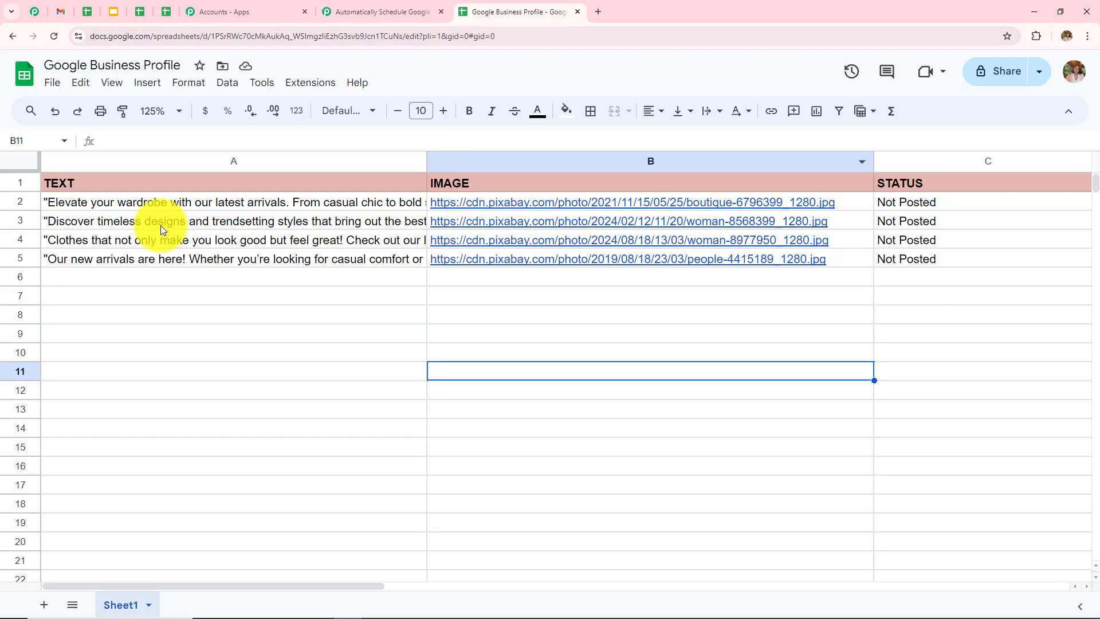
{"action": "double_click", "coordinate": [126, 204]}
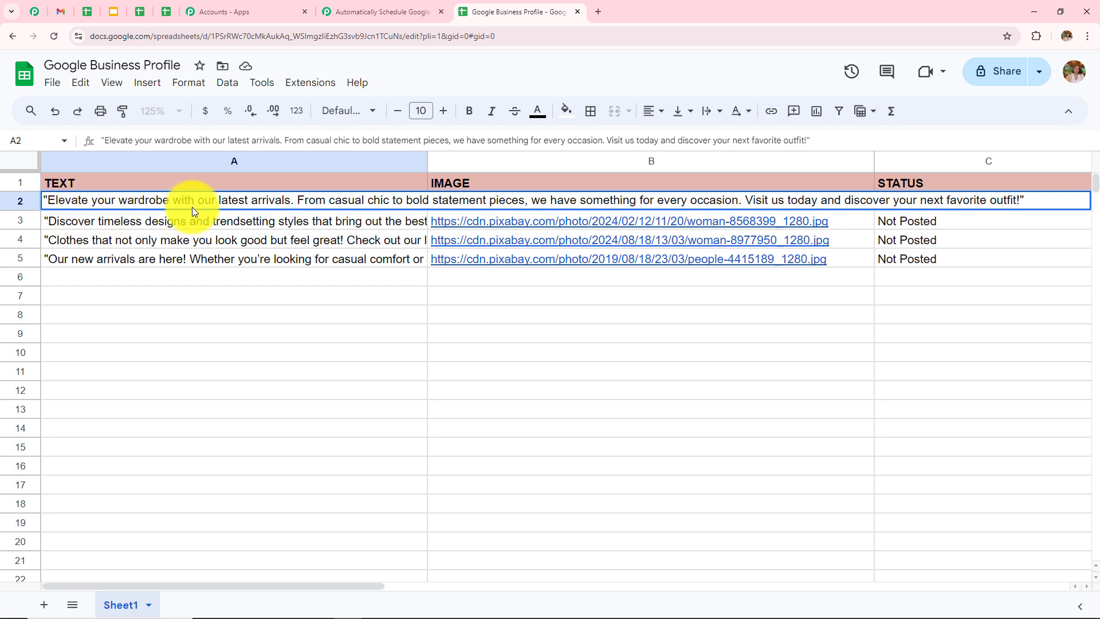
{"action": "left_click", "coordinate": [381, 12]}
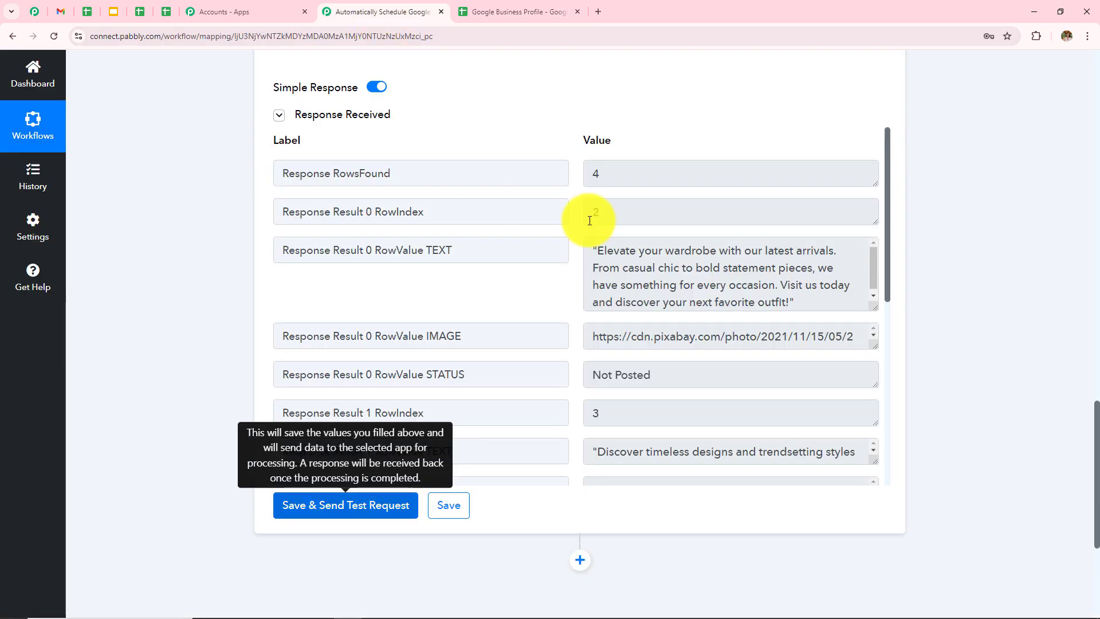
{"action": "left_click_drag", "start_coordinate": [593, 250], "coordinate": [1022, 323]}
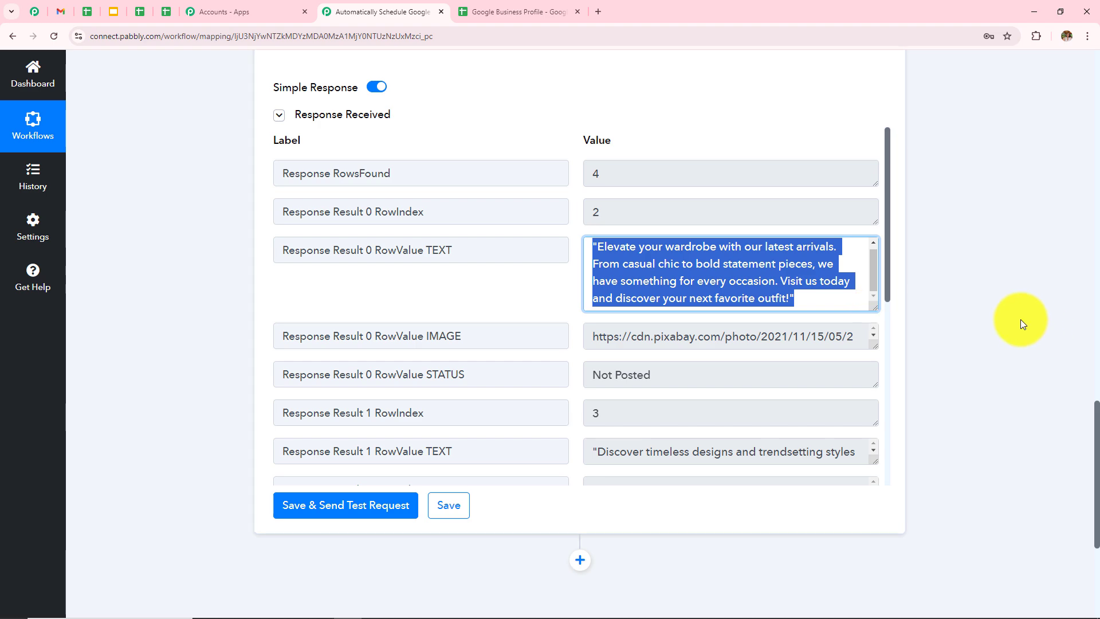
{"action": "left_click", "coordinate": [1023, 323]}
{"action": "scroll", "coordinate": [712, 287], "scroll_direction": "down", "scroll_amount": 6}
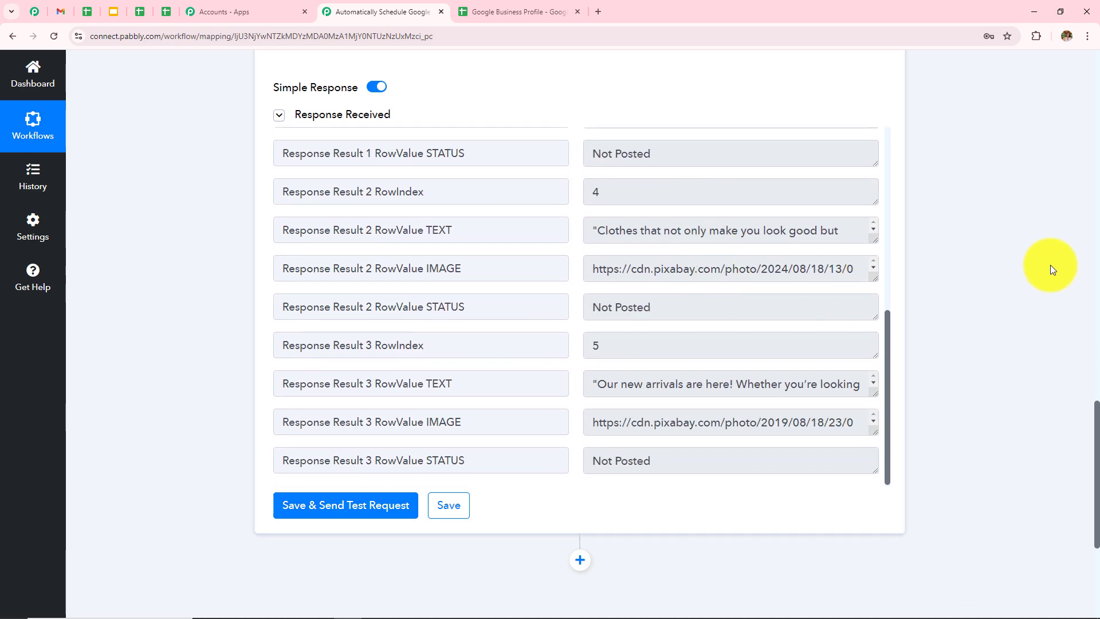
Step: Add an action after the Google Sheets lookup and choose Google Business Profile as its app
{"action": "scroll", "coordinate": [986, 269], "scroll_direction": "down", "scroll_amount": 5}
{"action": "left_click", "coordinate": [580, 331]}
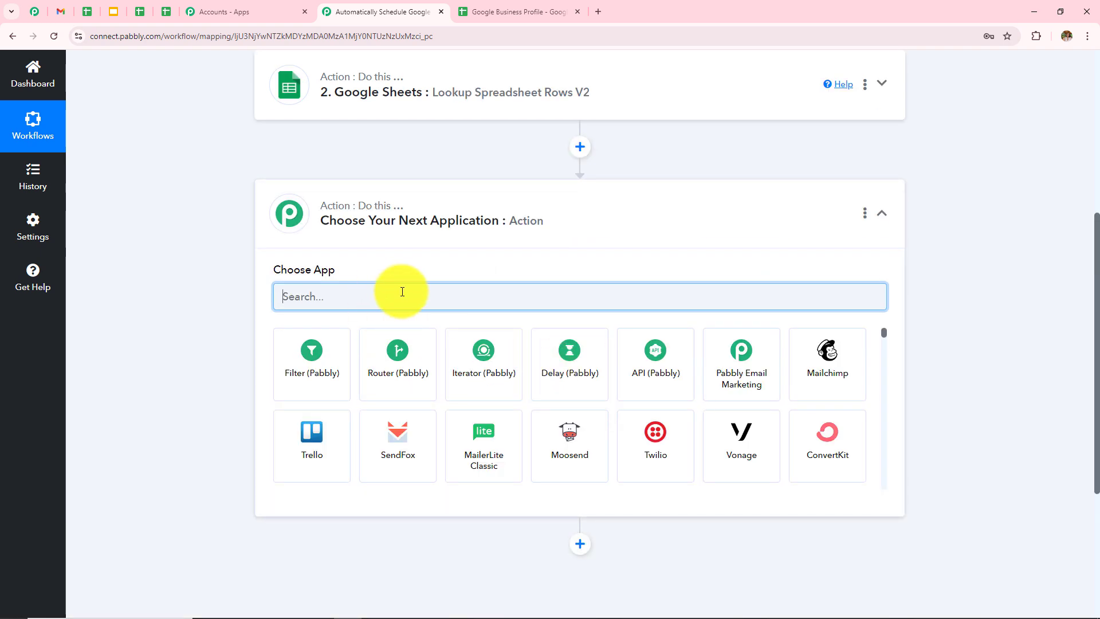
{"action": "type", "text": "Goo"}
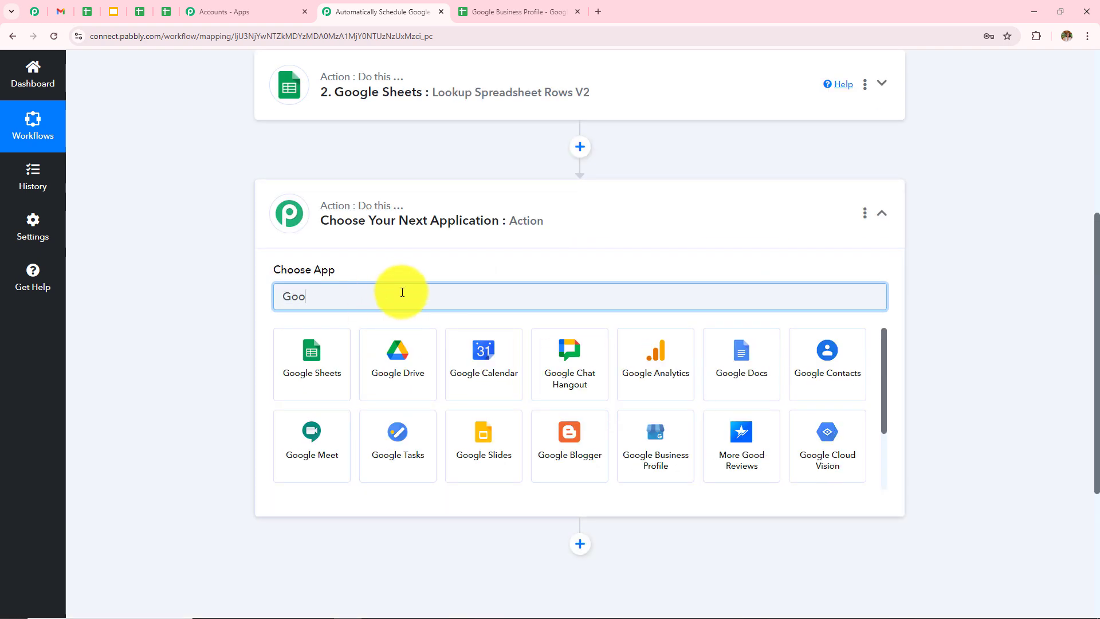
{"action": "type", "text": "gle b"}
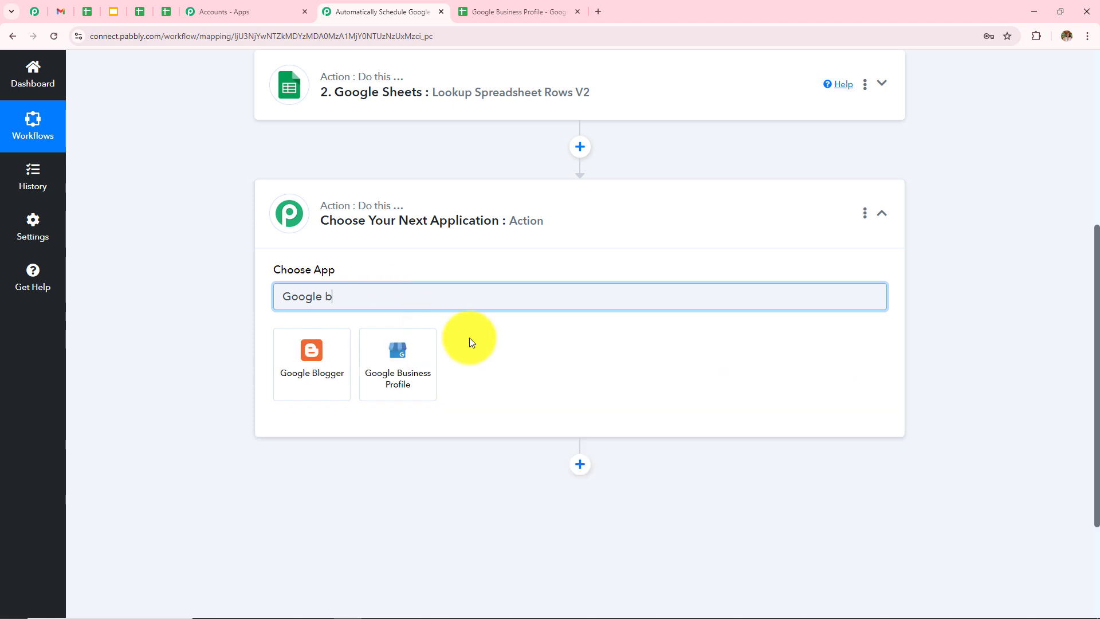
{"action": "left_click", "coordinate": [370, 373]}
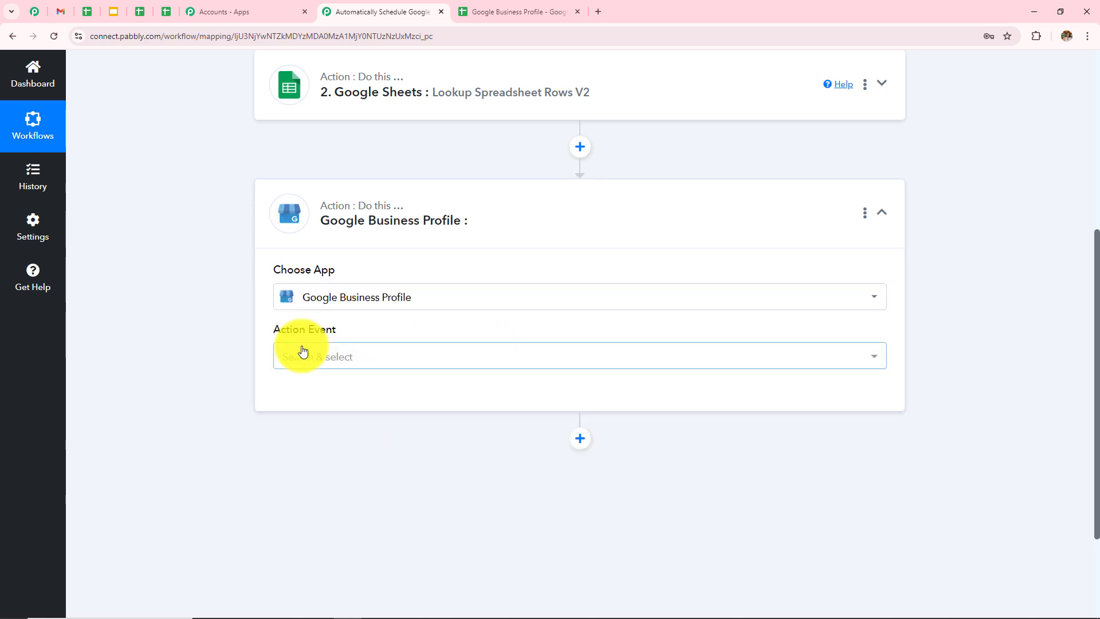
Step: Choose Create Call to Action Post as the action event for Google Business Profile
{"action": "left_click", "coordinate": [302, 352]}
{"action": "scroll", "coordinate": [417, 229], "scroll_direction": "down", "scroll_amount": 2}
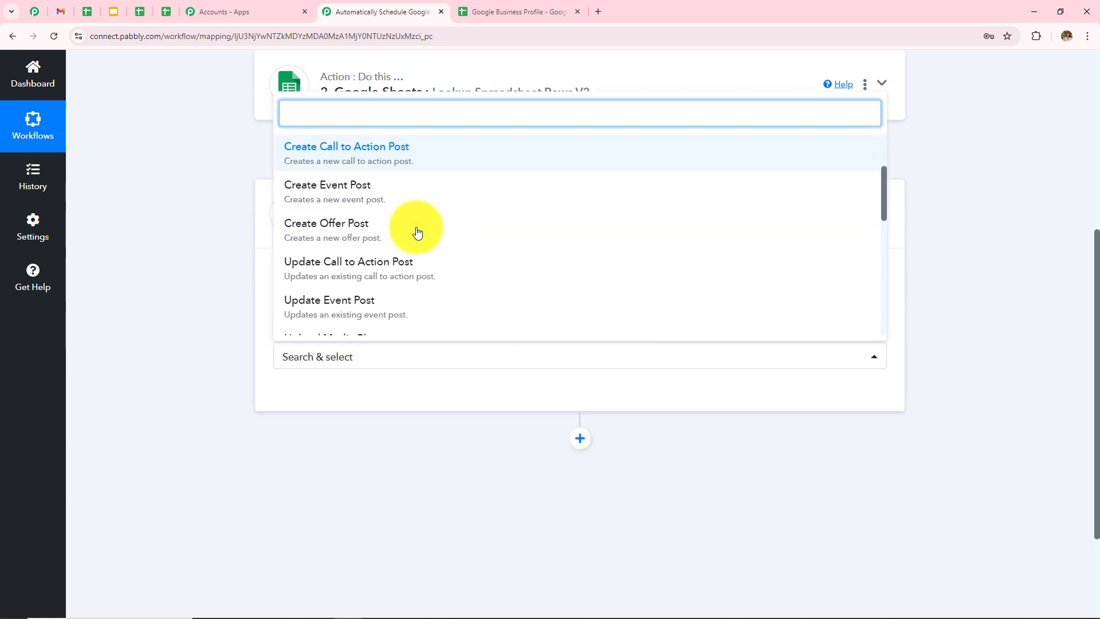
{"action": "scroll", "coordinate": [414, 231], "scroll_direction": "down", "scroll_amount": 1}
{"action": "scroll", "coordinate": [412, 229], "scroll_direction": "up", "scroll_amount": 2}
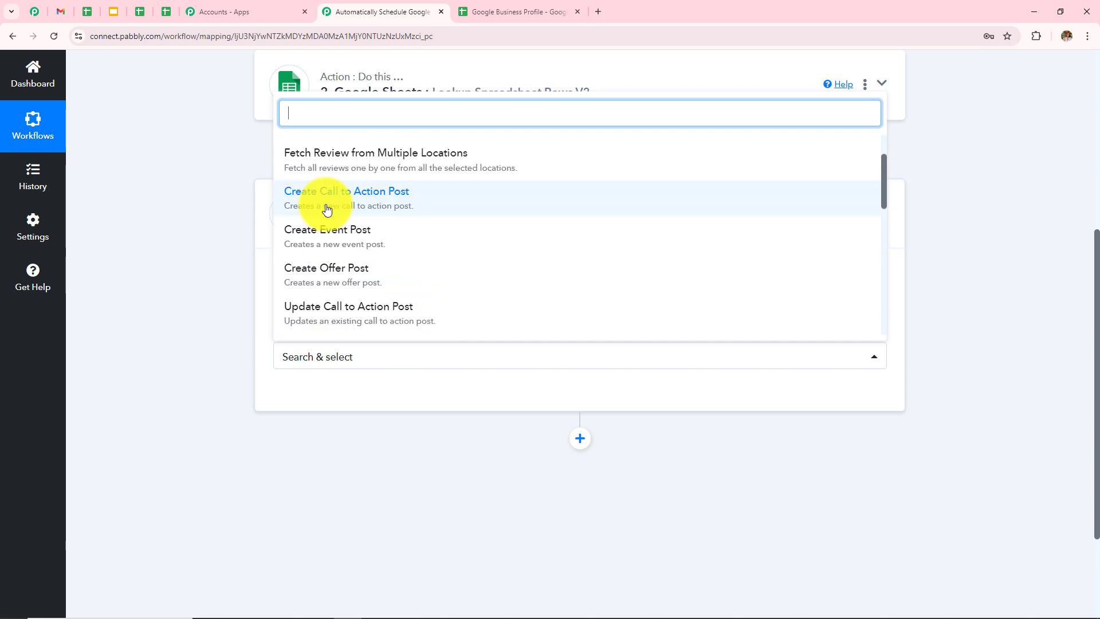
{"action": "left_click", "coordinate": [309, 192]}
Step: Connect the action using the existing Google Business Profile #1 connection
{"action": "left_click", "coordinate": [321, 397]}
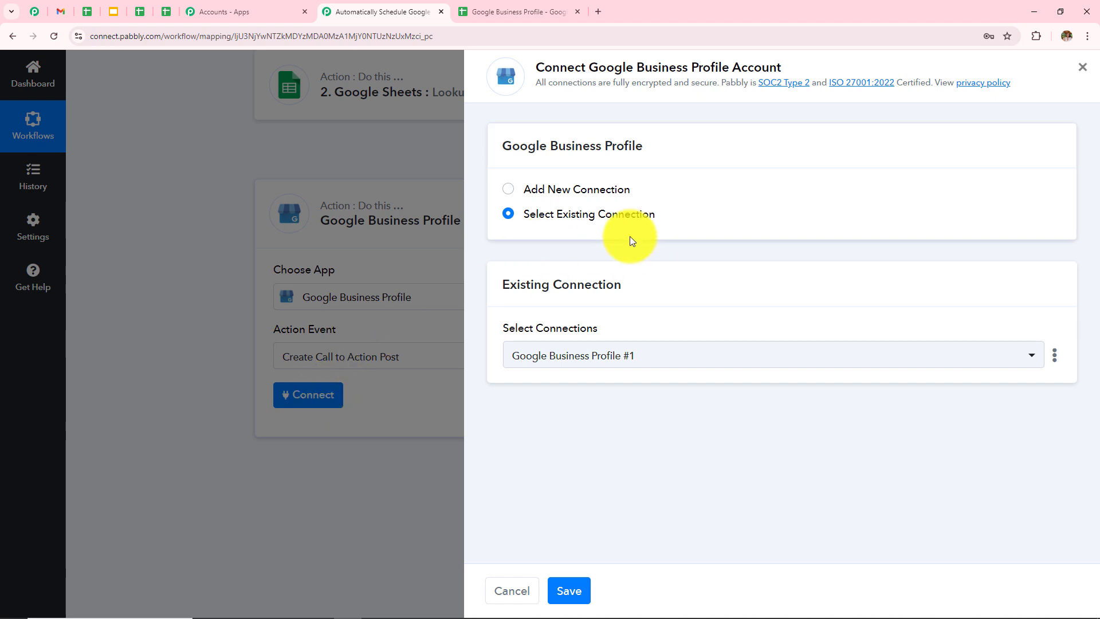
{"action": "left_click", "coordinate": [508, 190]}
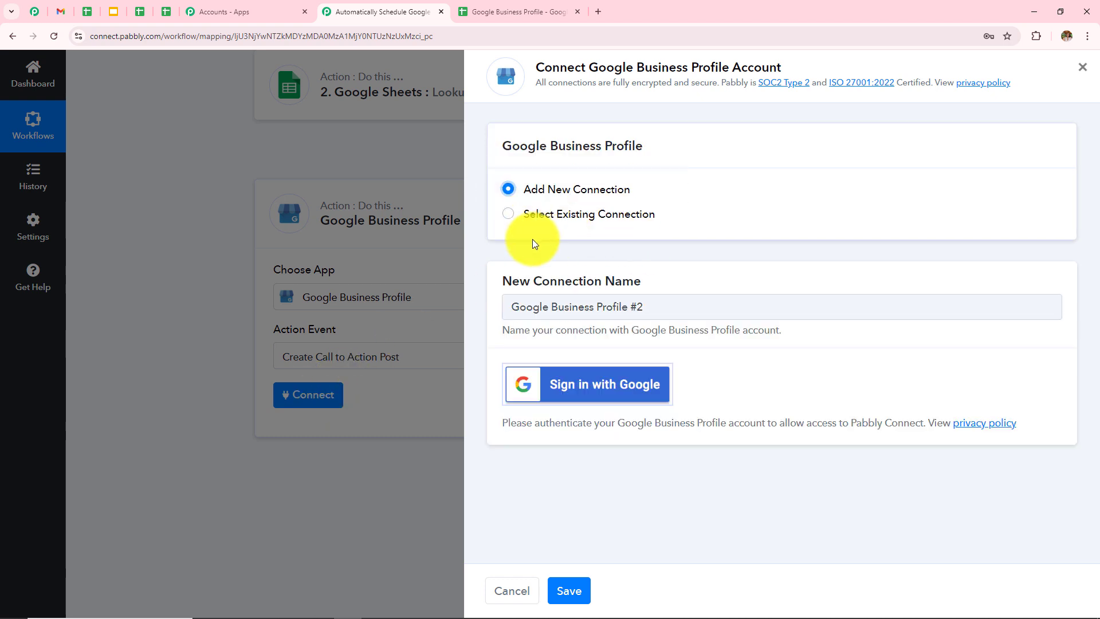
{"action": "left_click", "coordinate": [509, 216]}
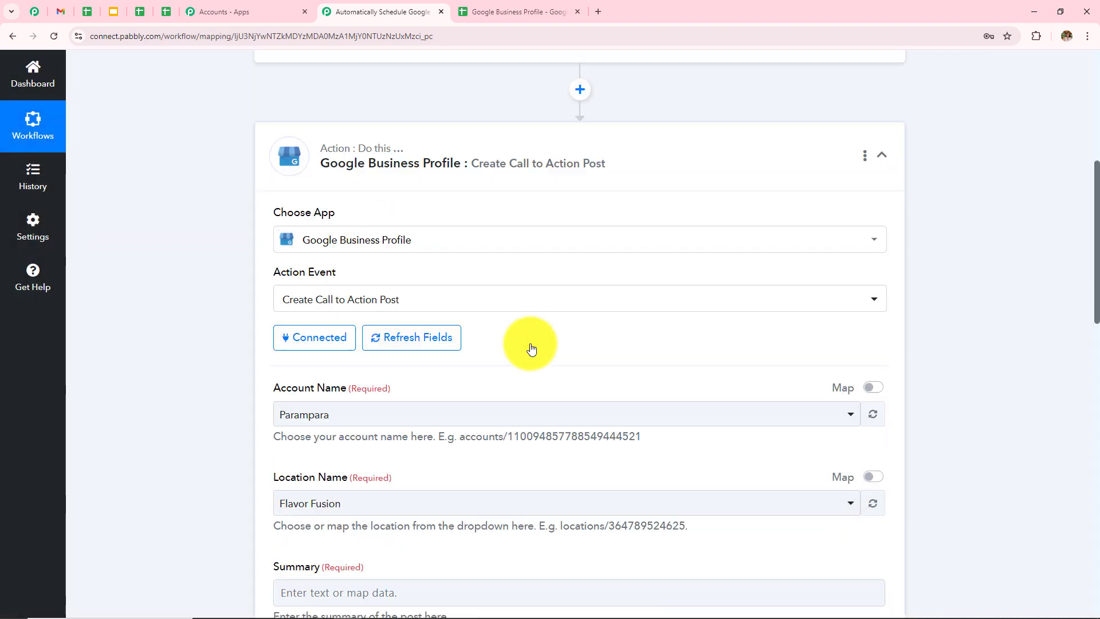
Step: Keep Parampara as the account name and select Parampara as the location name for the post
{"action": "scroll", "coordinate": [532, 348], "scroll_direction": "down", "scroll_amount": 5}
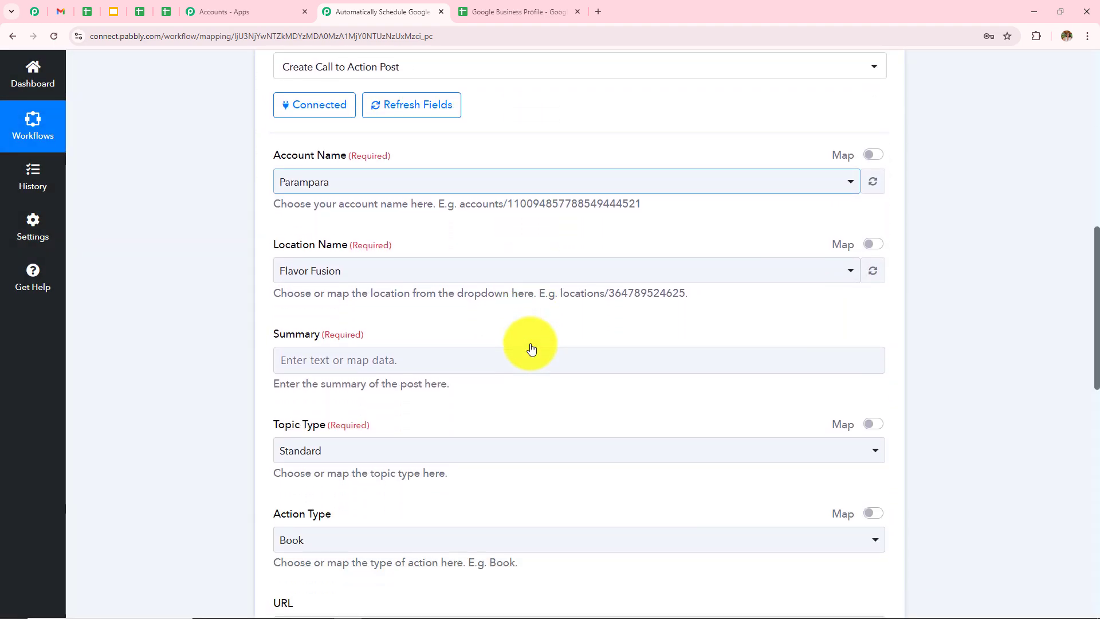
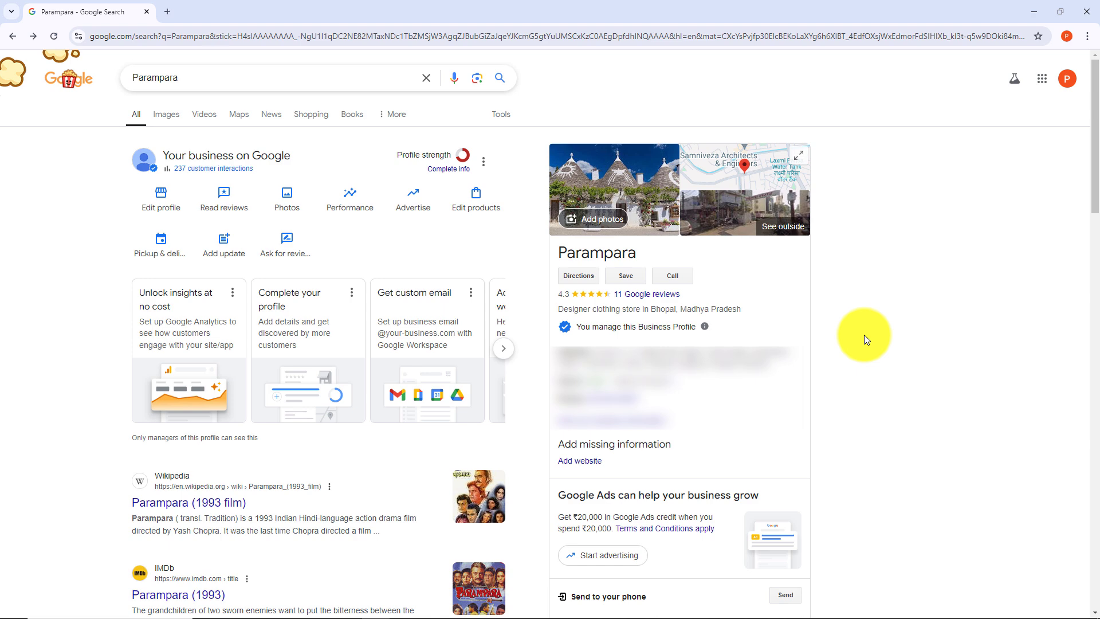
{"action": "key", "text": "alt+Tab"}
{"action": "left_click", "coordinate": [356, 308]}
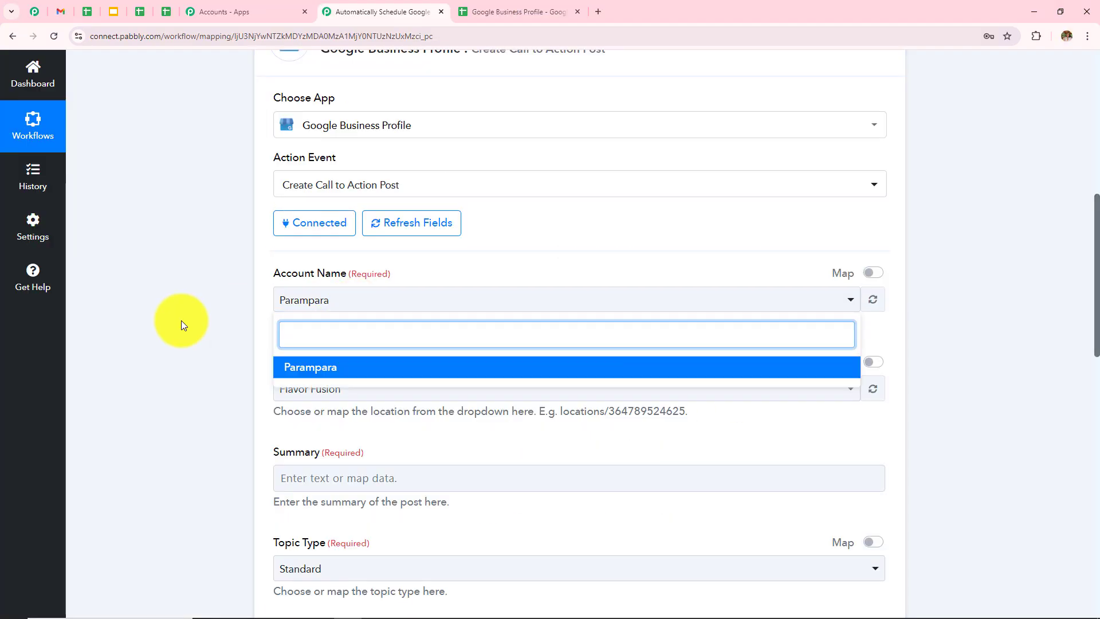
{"action": "left_click", "coordinate": [181, 321]}
{"action": "scroll", "coordinate": [322, 231], "scroll_direction": "down", "scroll_amount": 2}
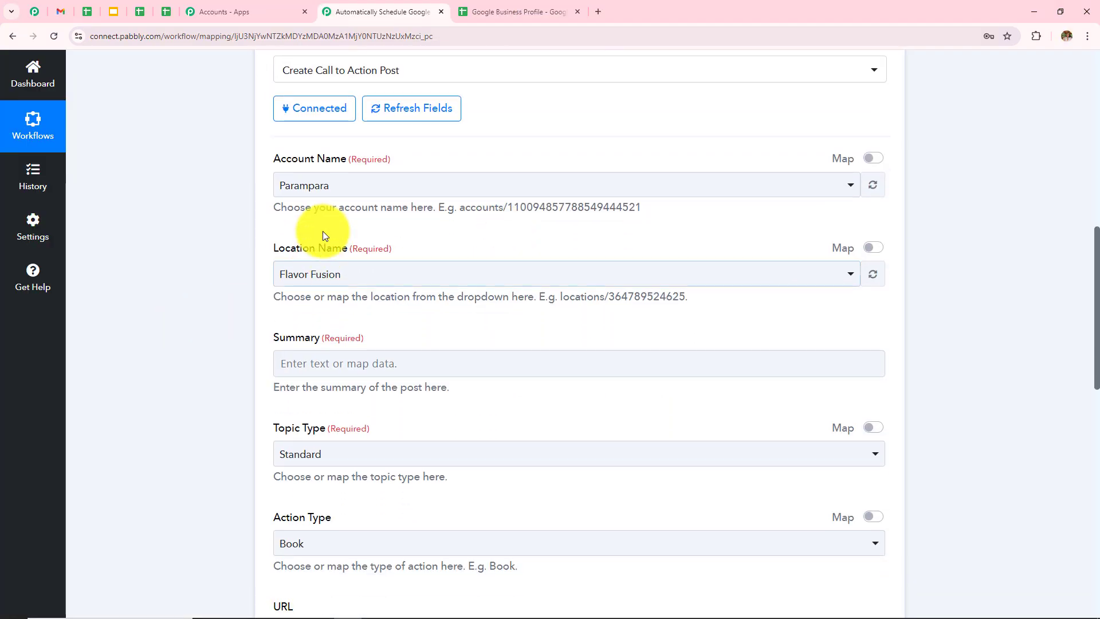
{"action": "left_click", "coordinate": [369, 274]}
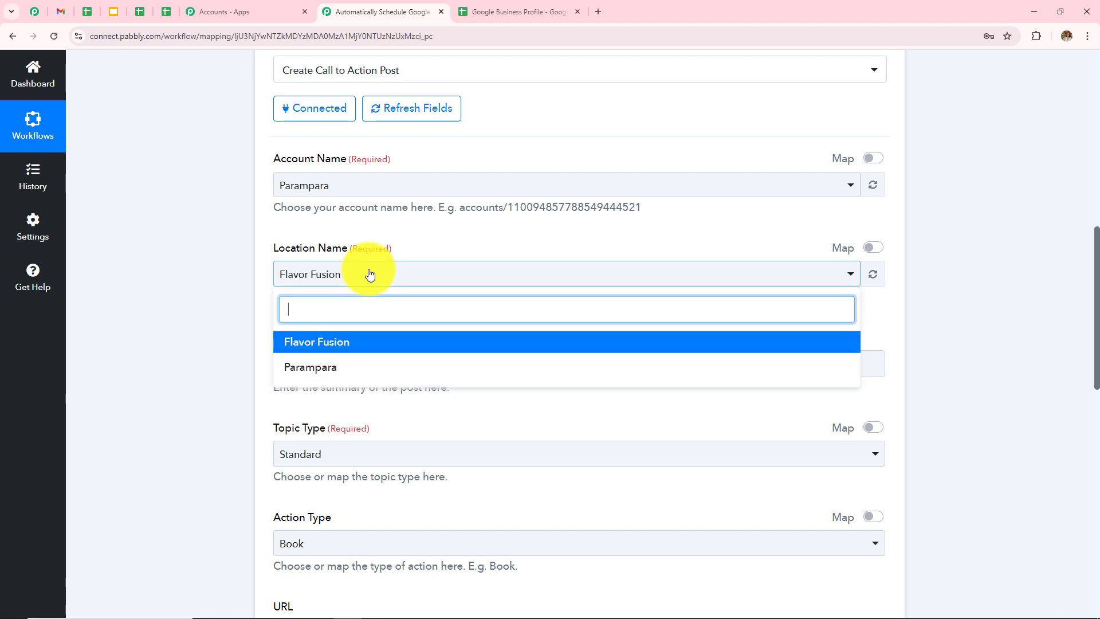
{"action": "left_click", "coordinate": [310, 376]}
Step: Map the Response Result 0 RowValue TEXT from the Google Sheets lookup into Summary and set Topic Type to Standard
{"action": "scroll", "coordinate": [515, 277], "scroll_direction": "down", "scroll_amount": 3}
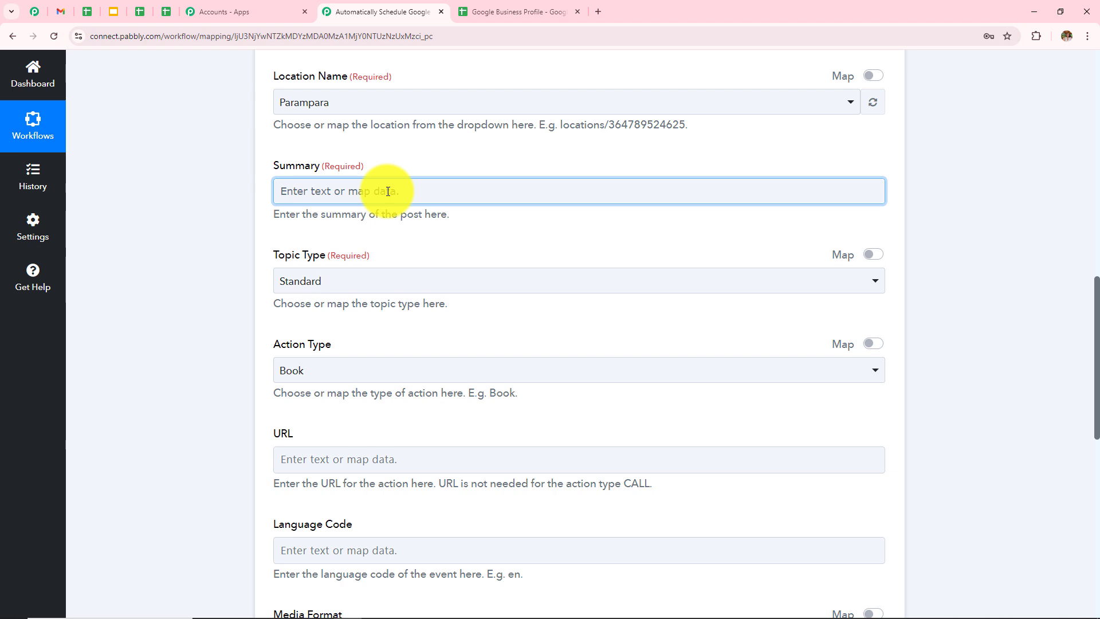
{"action": "left_click", "coordinate": [388, 192]}
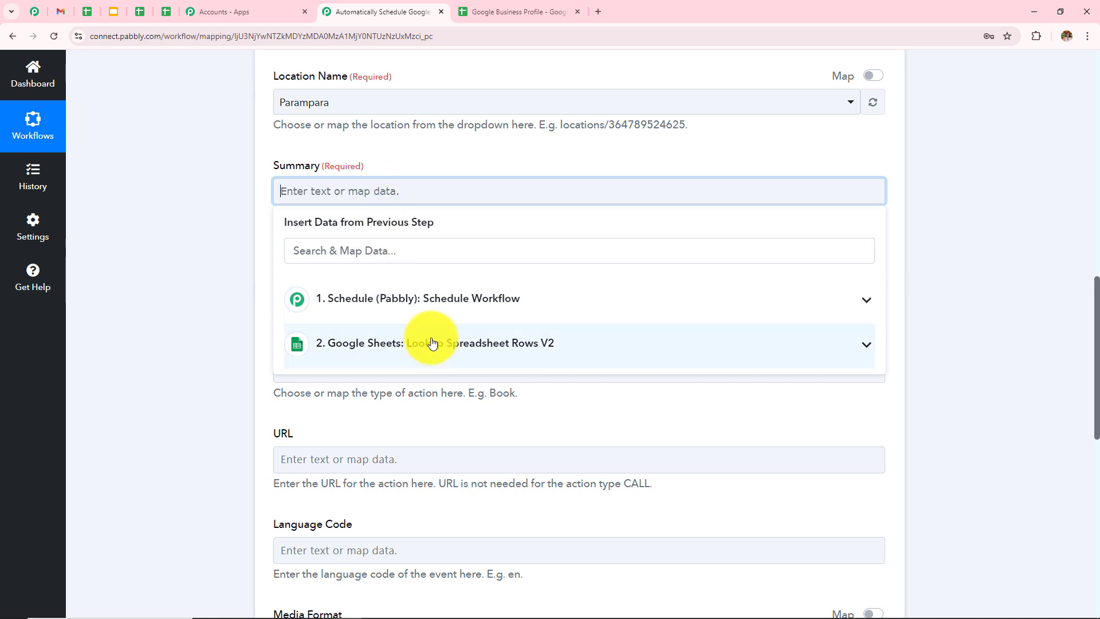
{"action": "left_click", "coordinate": [338, 358]}
{"action": "scroll", "coordinate": [635, 276], "scroll_direction": "down", "scroll_amount": 1}
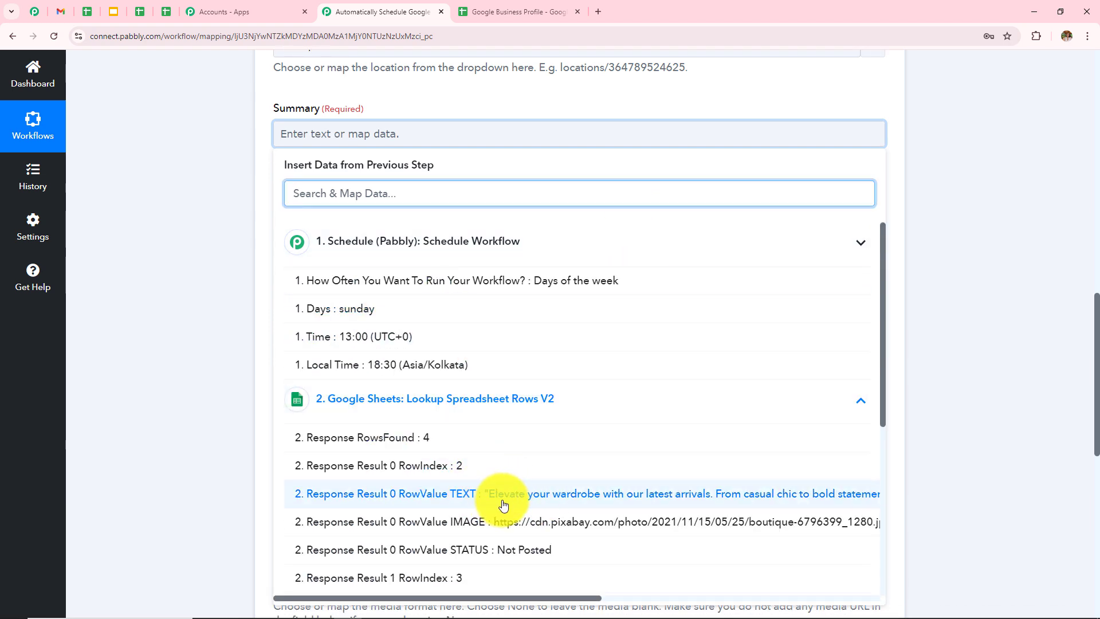
{"action": "left_click", "coordinate": [484, 486]}
{"action": "left_click", "coordinate": [187, 312]}
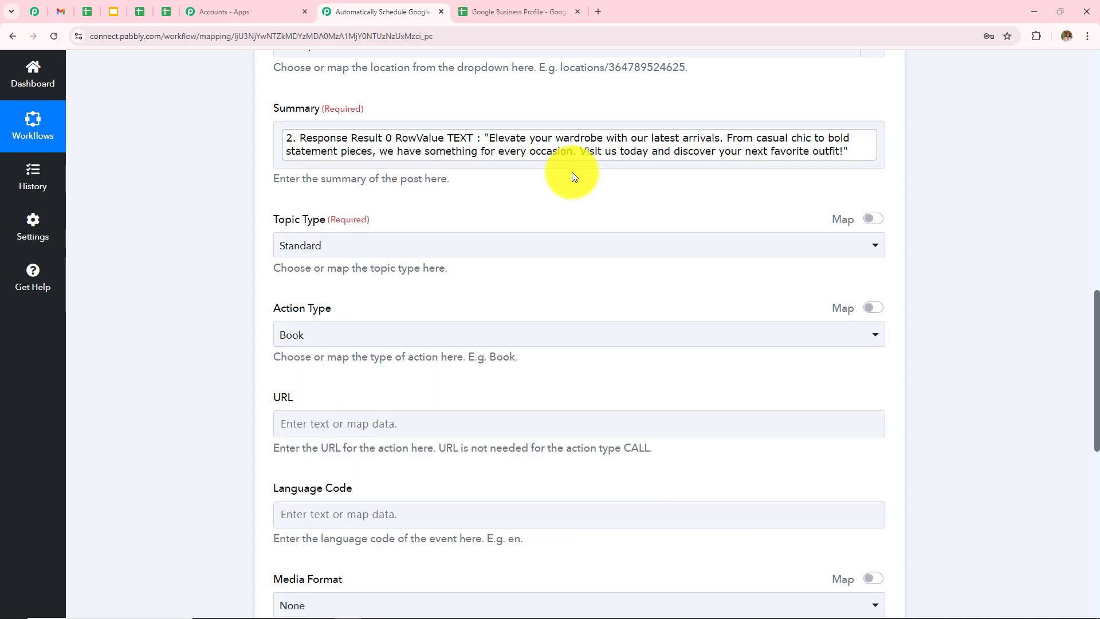
{"action": "left_click", "coordinate": [492, 141]}
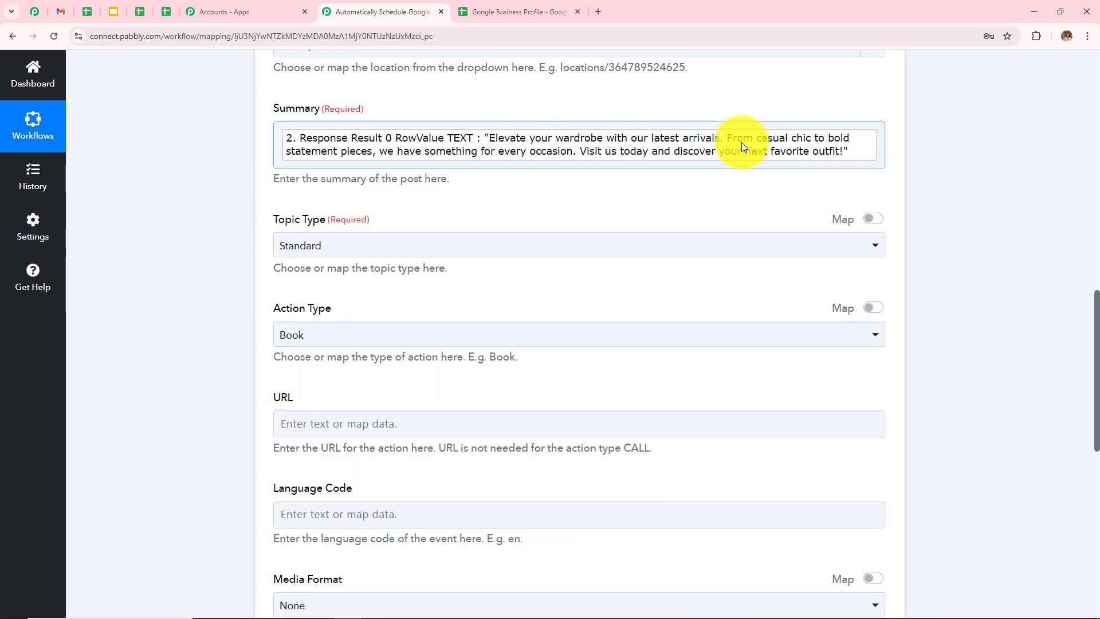
{"action": "left_click", "coordinate": [449, 246]}
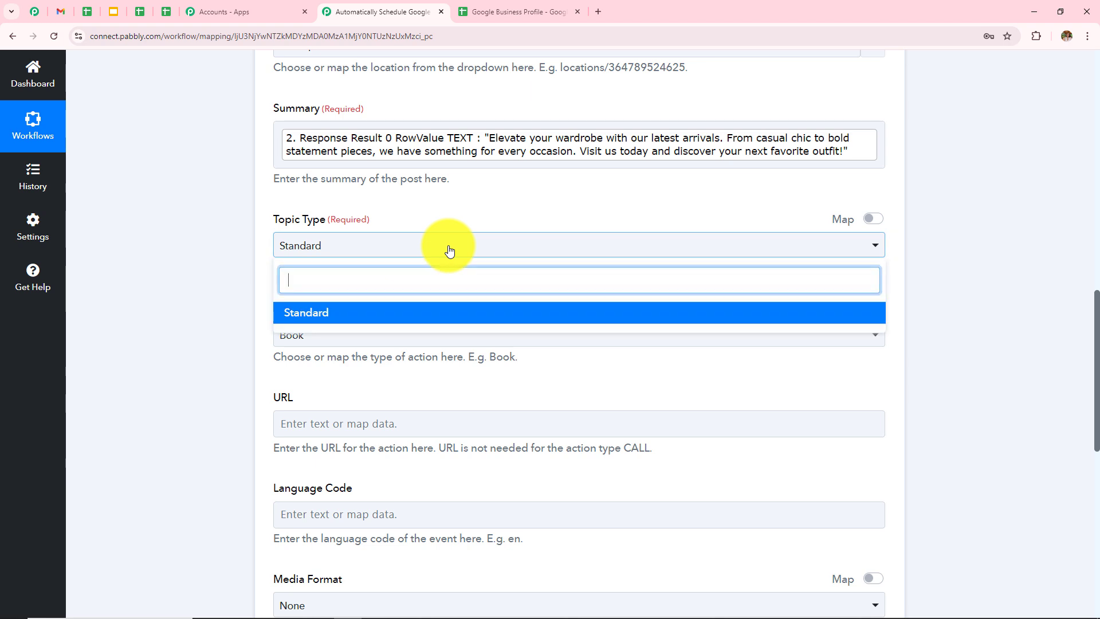
{"action": "left_click", "coordinate": [395, 321]}
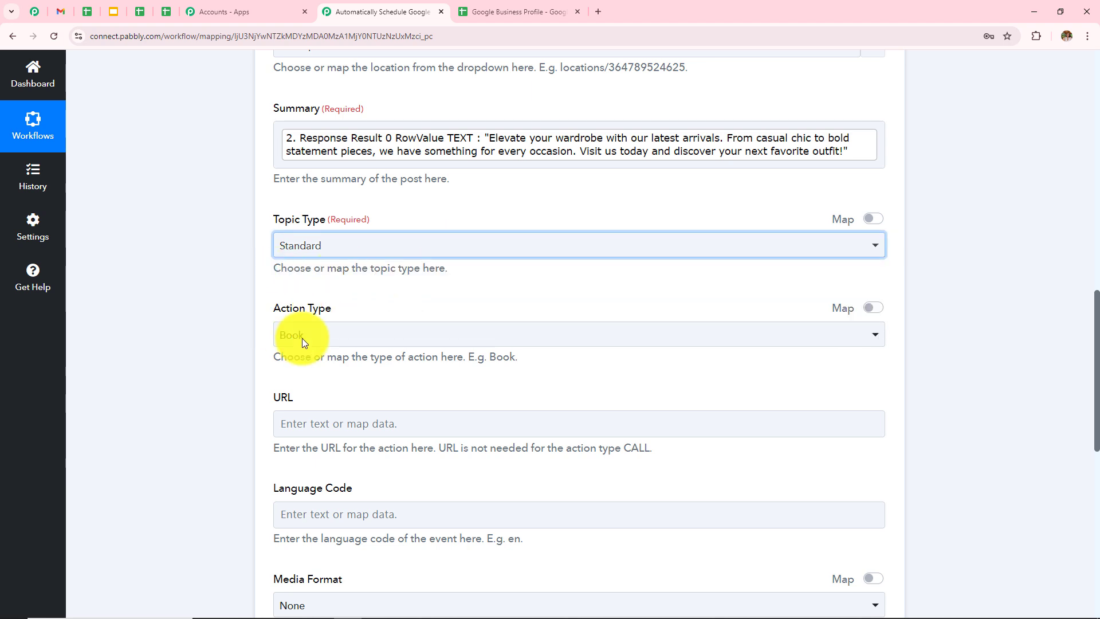
Step: Set the post's Action Type to Order
{"action": "left_click", "coordinate": [364, 337]}
{"action": "scroll", "coordinate": [521, 206], "scroll_direction": "down", "scroll_amount": 2}
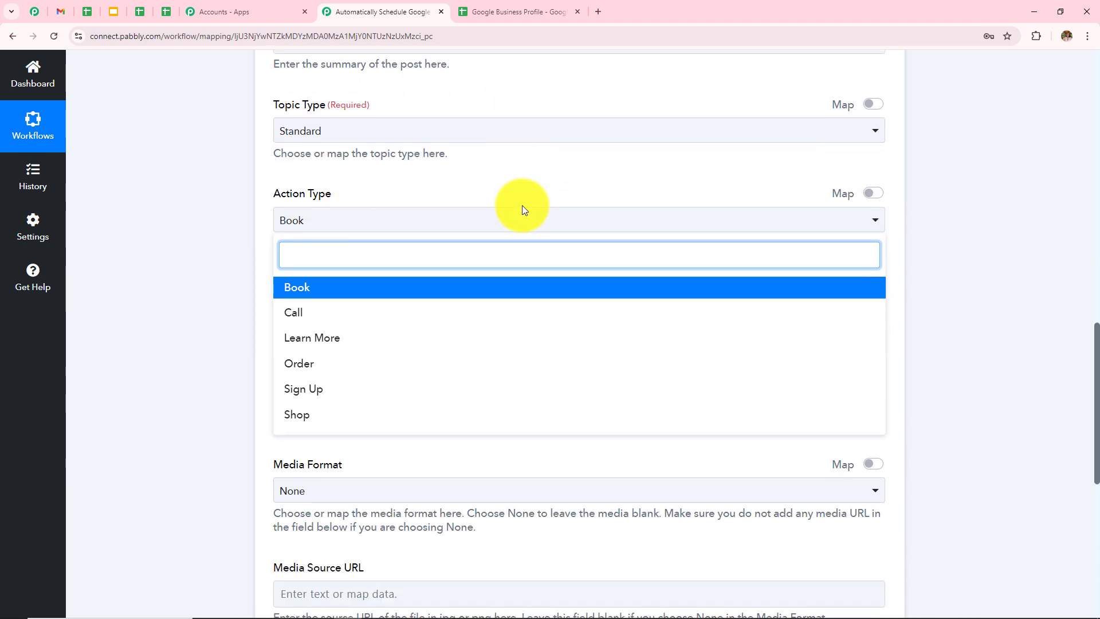
{"action": "left_click", "coordinate": [312, 366]}
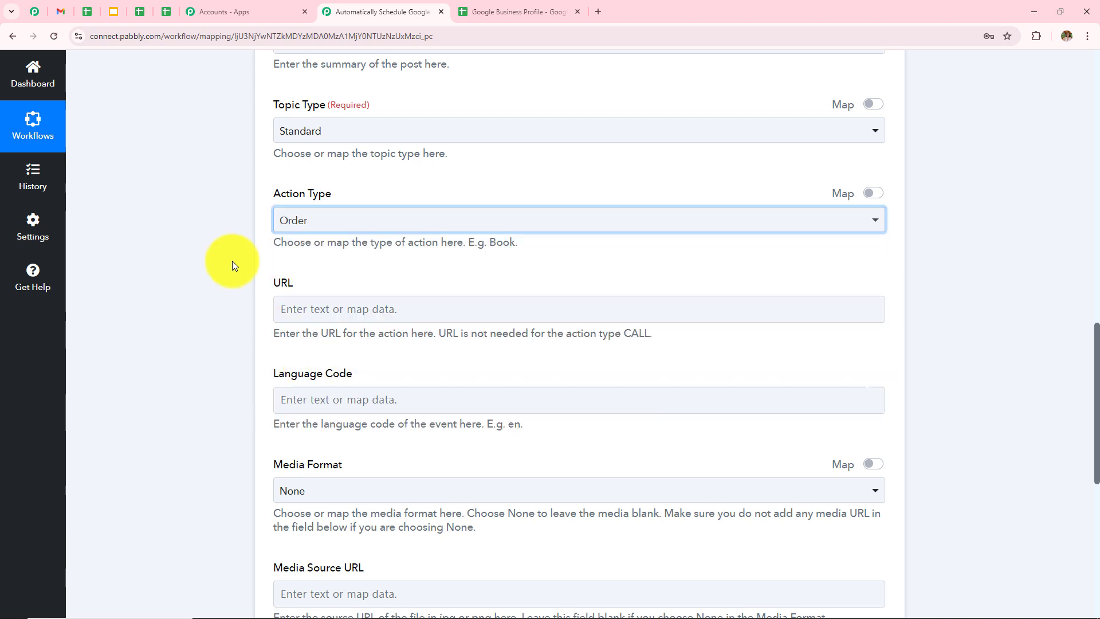
Step: Map Response Result 0 RowValue IMAGE from the Google Sheets lookup into the action's URL field
{"action": "left_click", "coordinate": [404, 313]}
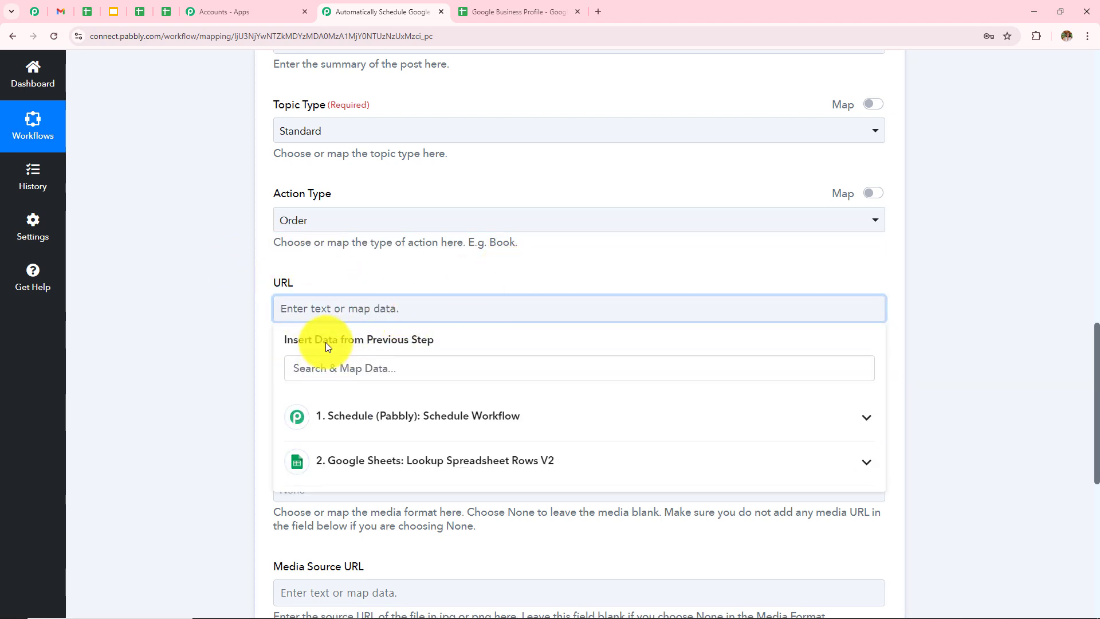
{"action": "scroll", "coordinate": [585, 238], "scroll_direction": "down", "scroll_amount": 2}
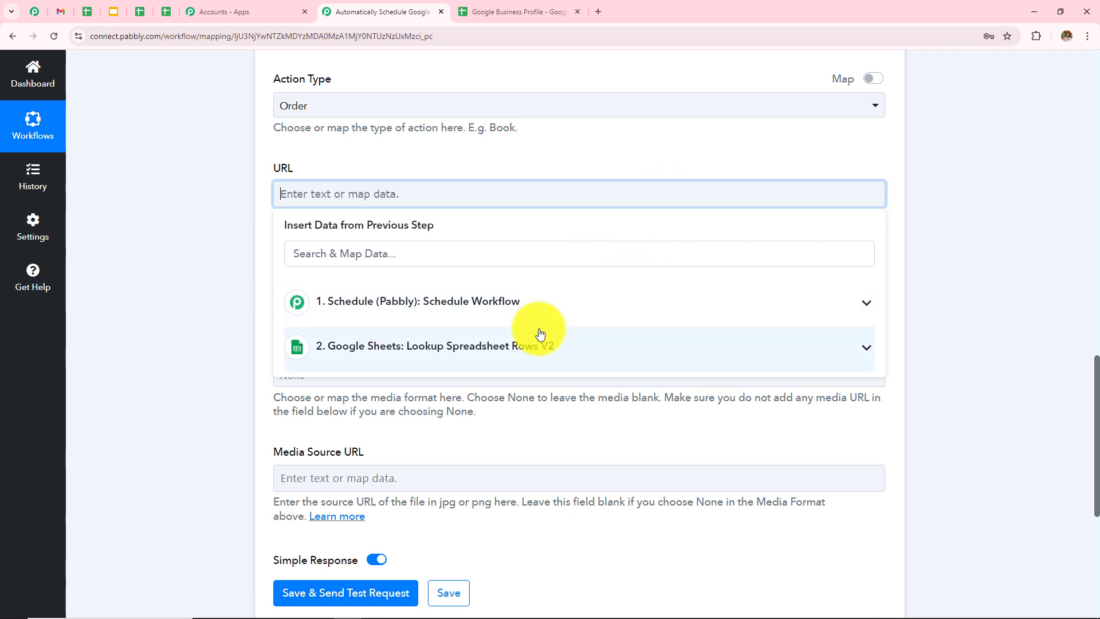
{"action": "left_click", "coordinate": [356, 353]}
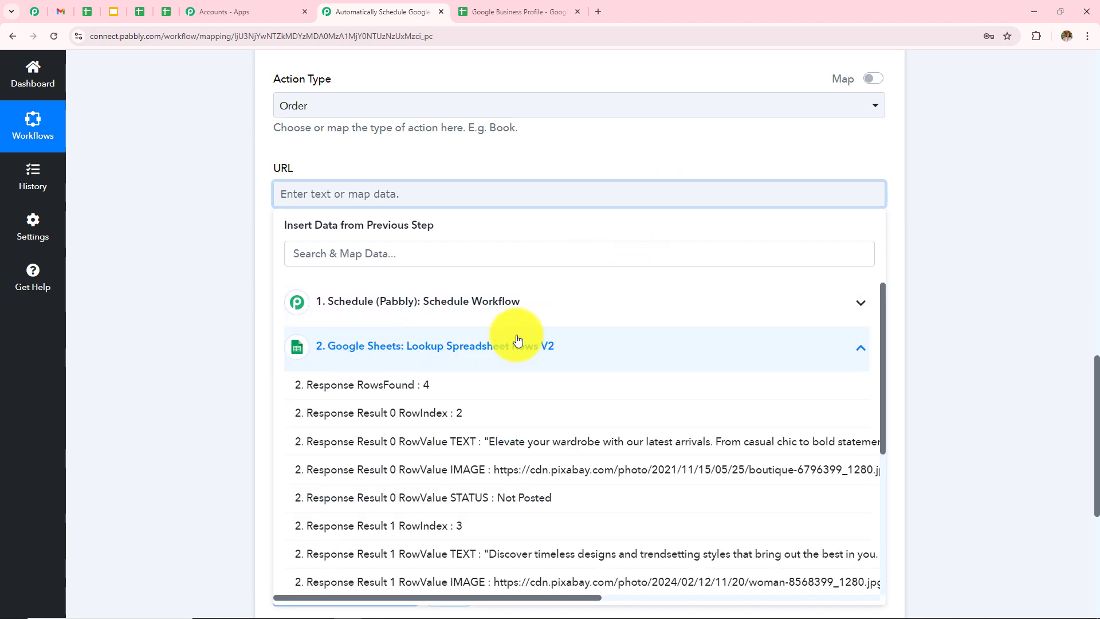
{"action": "scroll", "coordinate": [527, 352], "scroll_direction": "down", "scroll_amount": 2}
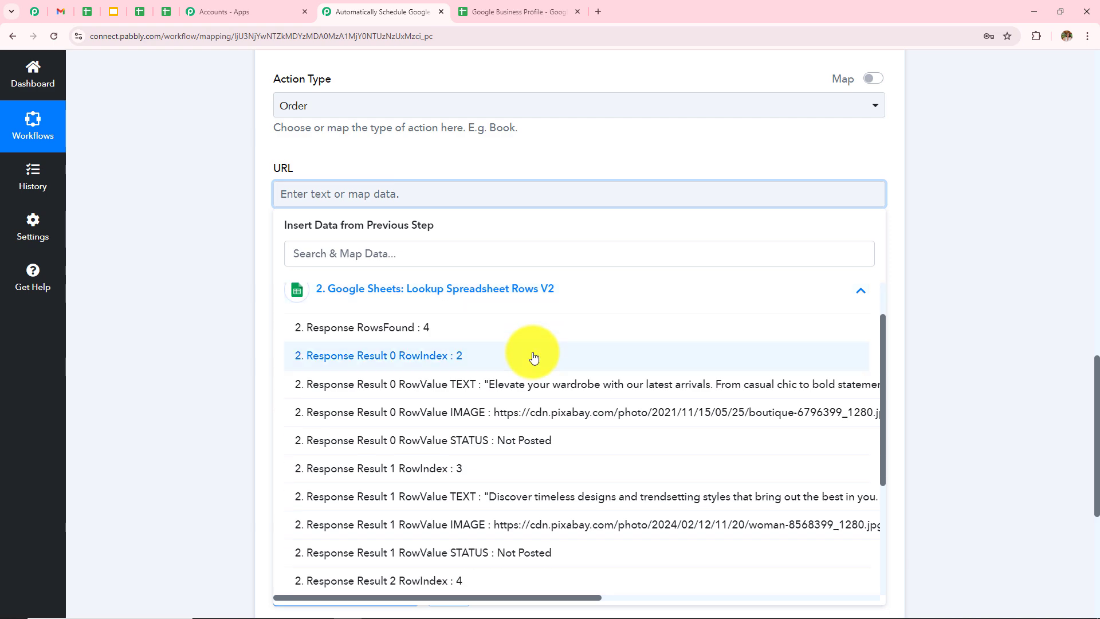
{"action": "type", "text": "image"}
{"action": "left_click", "coordinate": [424, 342]}
{"action": "left_click", "coordinate": [329, 277]}
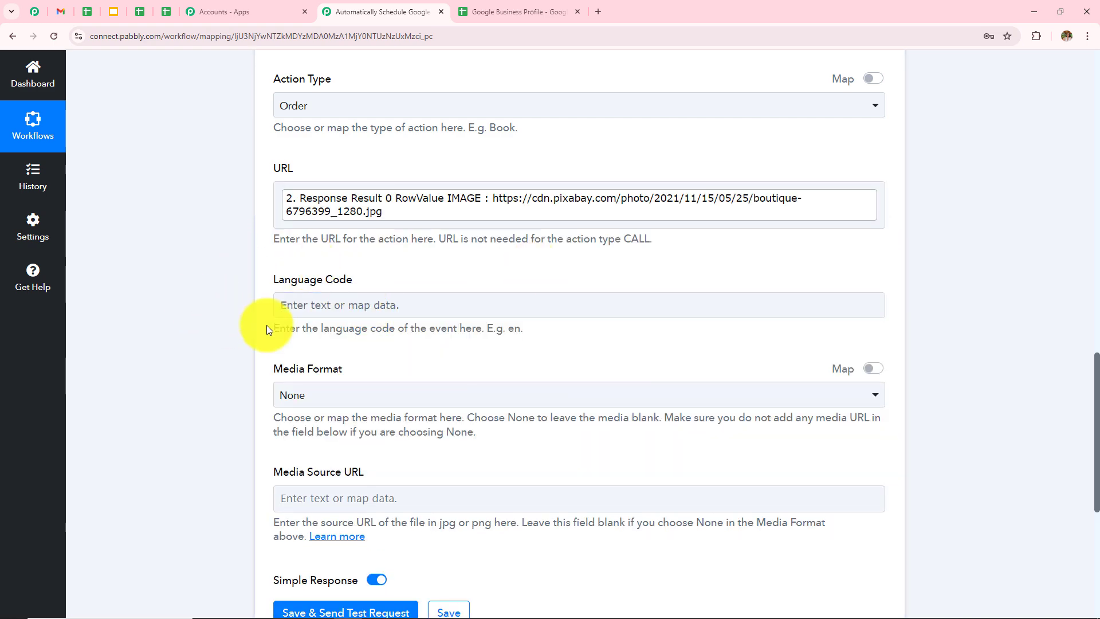
Step: Leave the Language Code blank and set the Media Format to Photo
{"action": "left_click", "coordinate": [298, 305]}
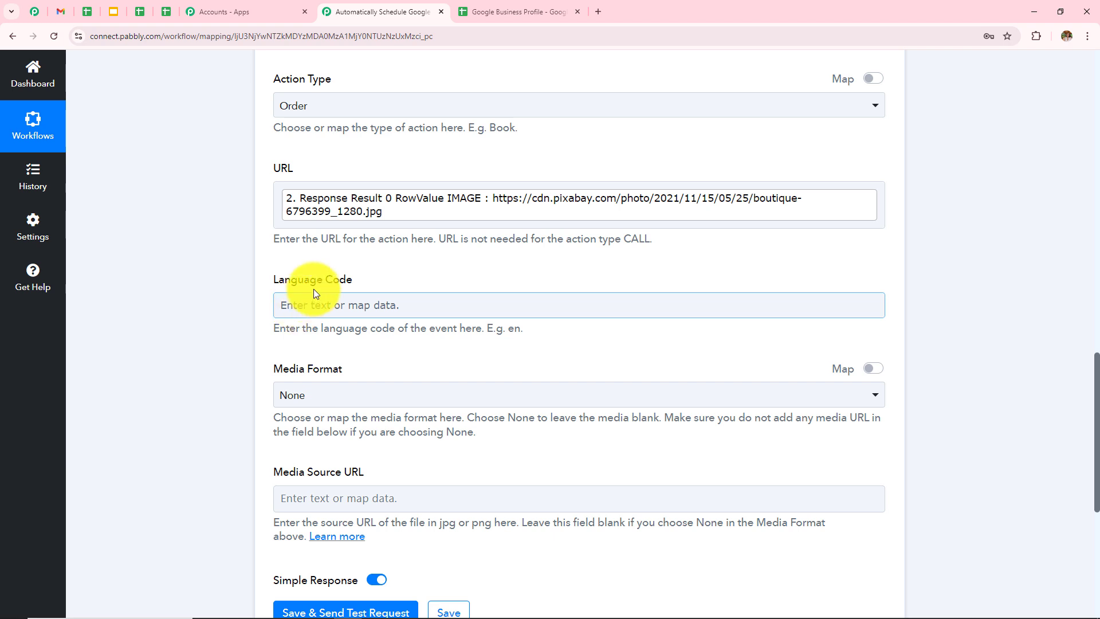
{"action": "left_click", "coordinate": [264, 290]}
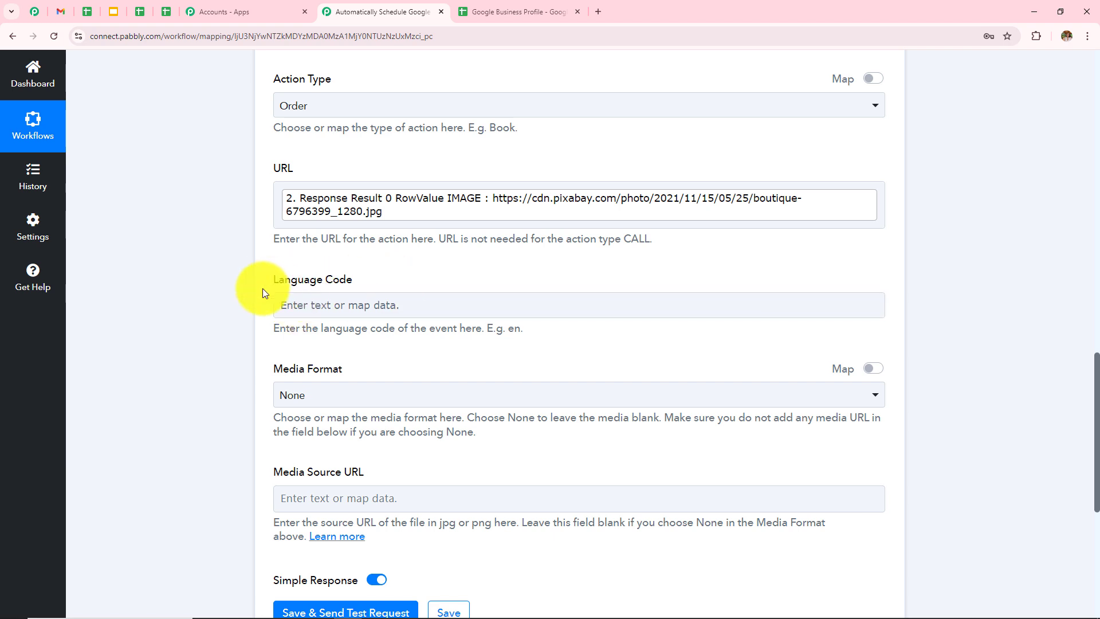
{"action": "left_click", "coordinate": [294, 395]}
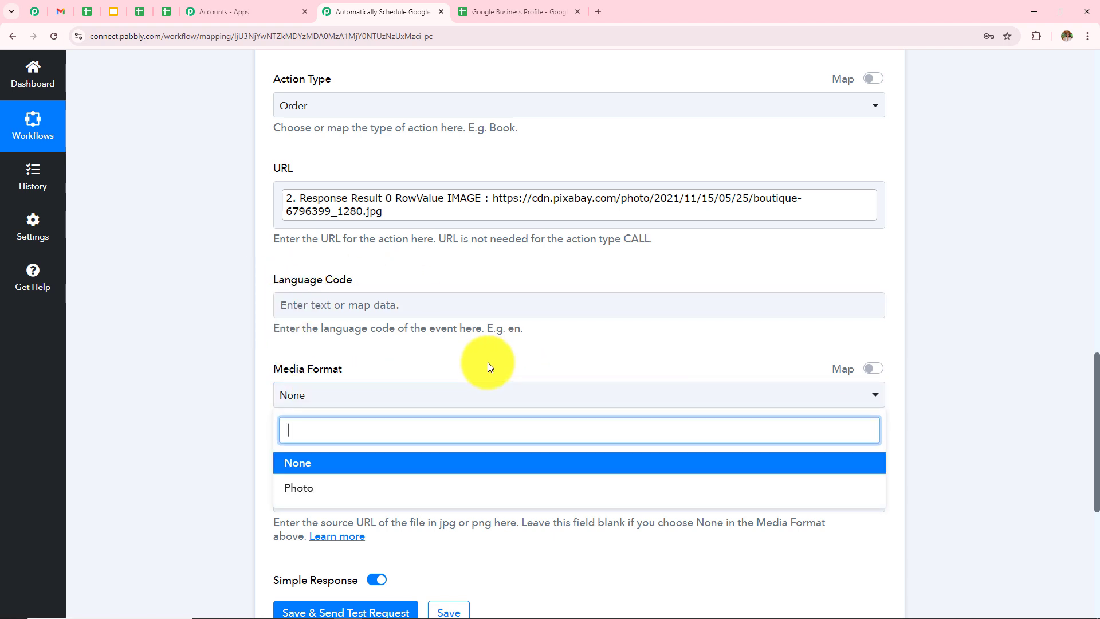
{"action": "left_click", "coordinate": [291, 488]}
{"action": "scroll", "coordinate": [534, 340], "scroll_direction": "down", "scroll_amount": 3}
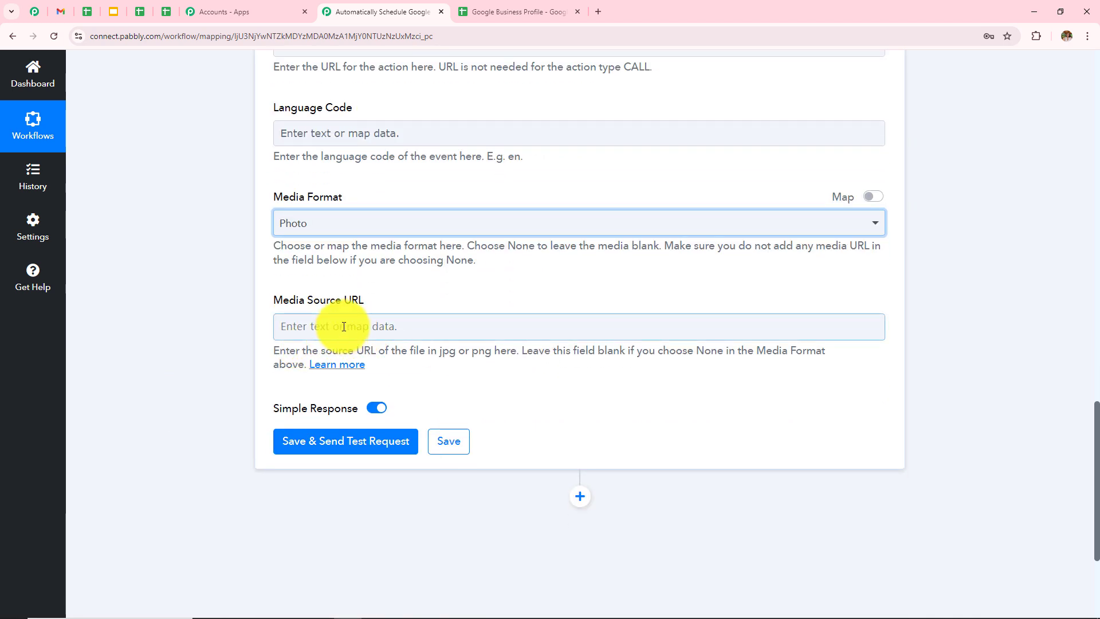
Step: Map Response Result 0 RowValue IMAGE from the Google Sheets lookup into the Media Source URL
{"action": "left_click", "coordinate": [344, 326]}
{"action": "scroll", "coordinate": [544, 315], "scroll_direction": "down", "scroll_amount": 1}
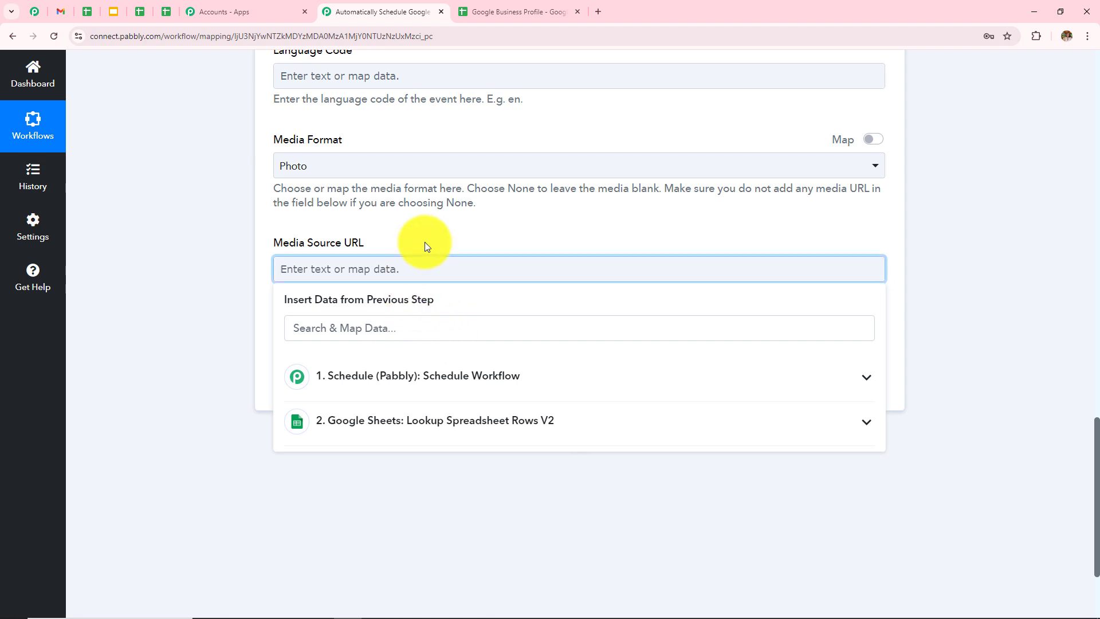
{"action": "left_click", "coordinate": [425, 424]}
{"action": "scroll", "coordinate": [523, 326], "scroll_direction": "down", "scroll_amount": 2}
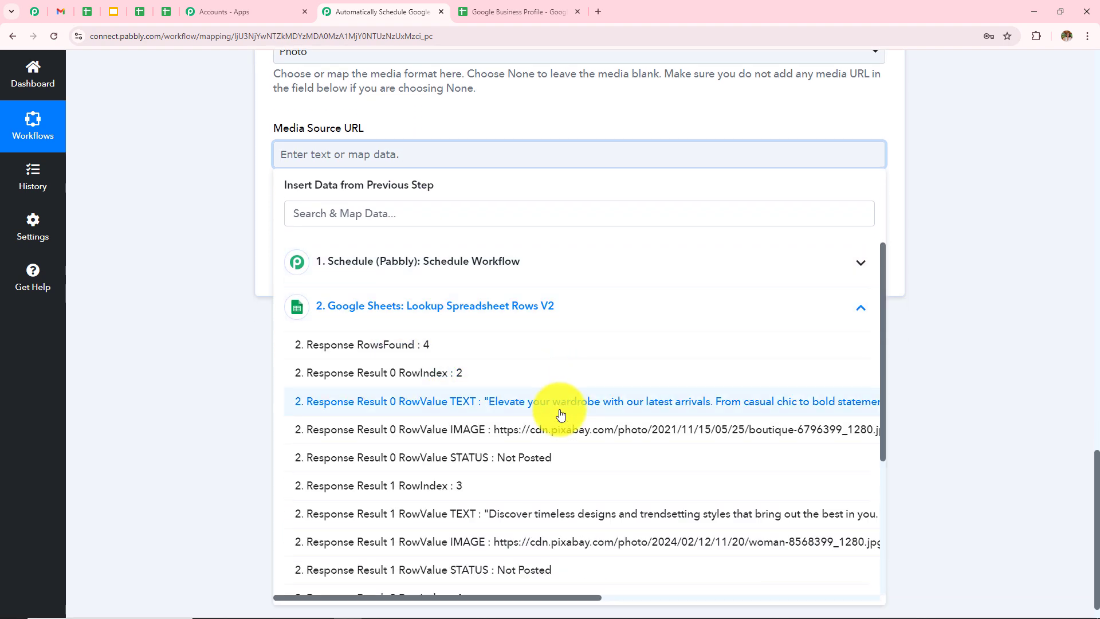
{"action": "left_click", "coordinate": [411, 213]}
{"action": "type", "text": "ima"}
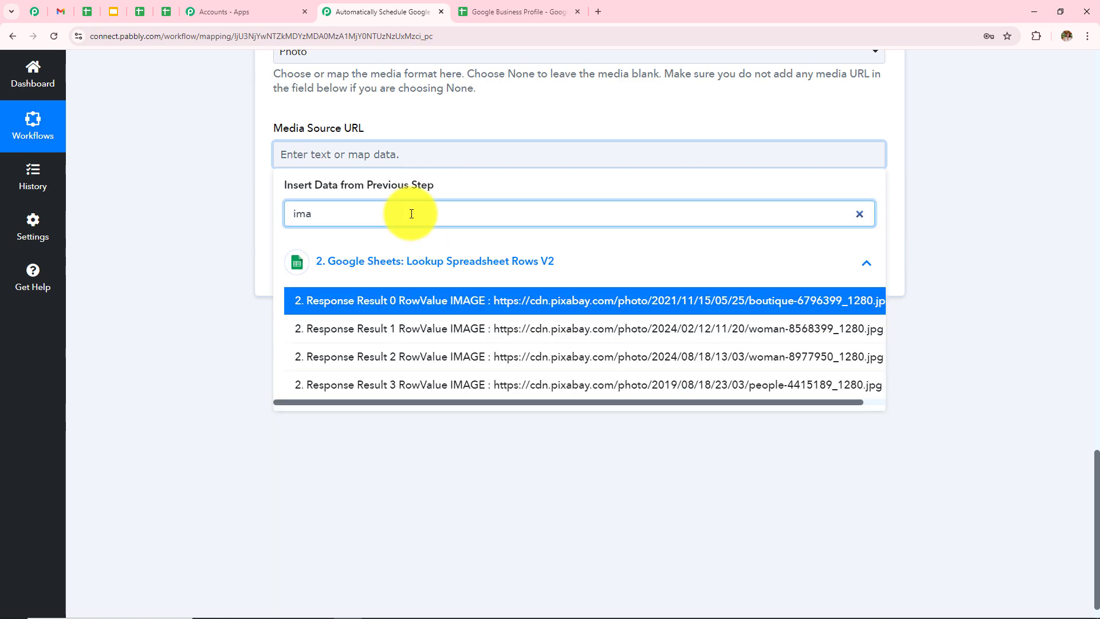
{"action": "left_click", "coordinate": [418, 299]}
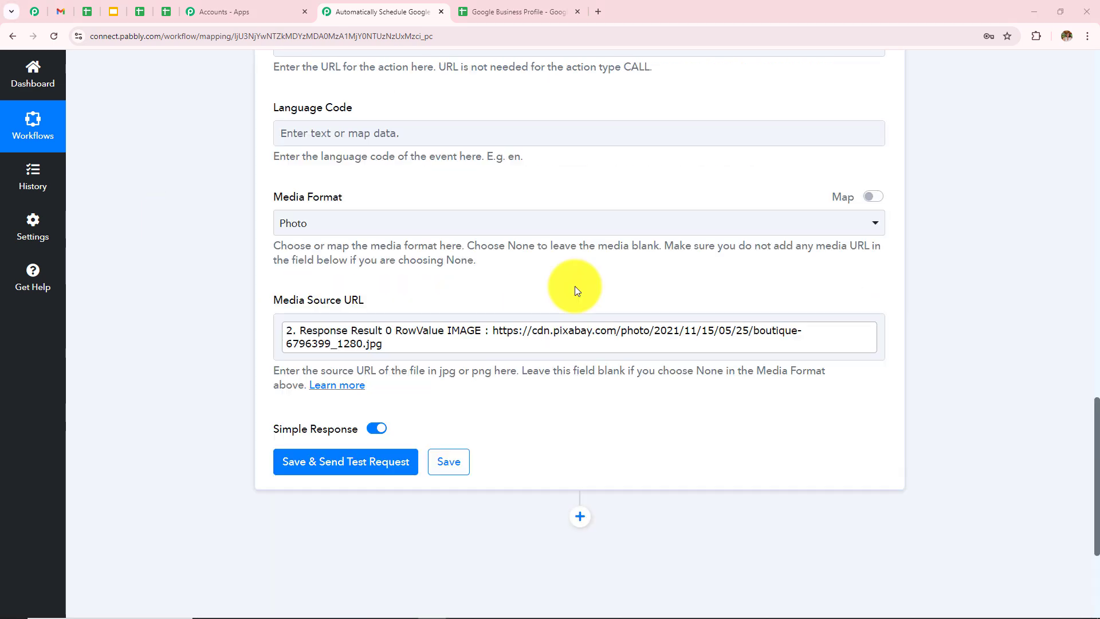
Step: Review the mapped post fields, then save the Google Business Profile action and send a test request
{"action": "scroll", "coordinate": [575, 287], "scroll_direction": "up", "scroll_amount": 1}
{"action": "scroll", "coordinate": [575, 286], "scroll_direction": "up", "scroll_amount": 8}
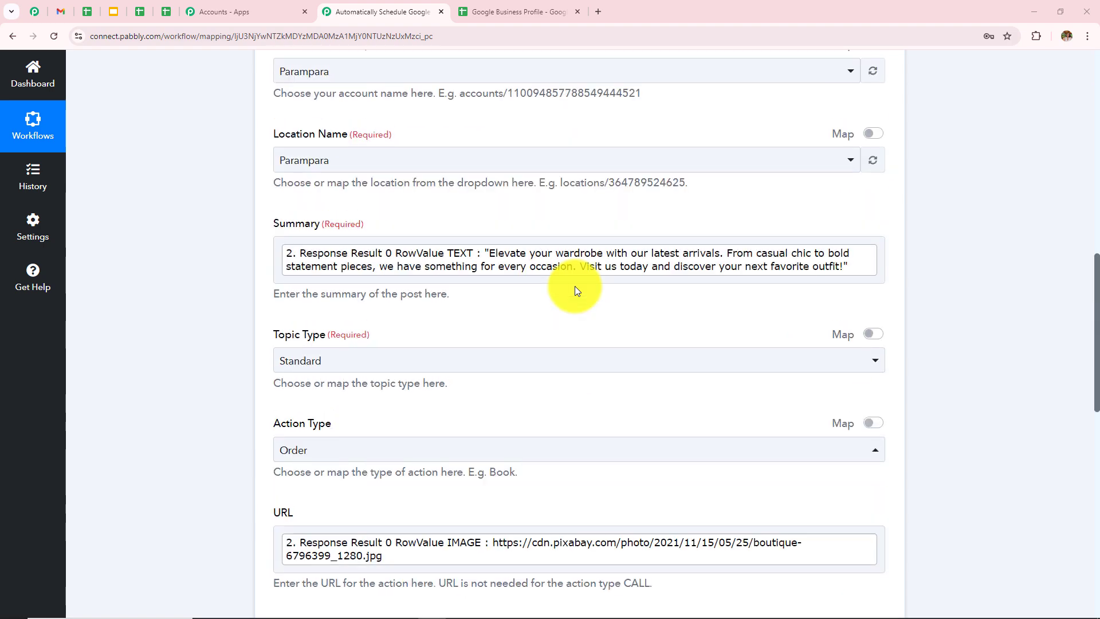
{"action": "scroll", "coordinate": [575, 287], "scroll_direction": "down", "scroll_amount": 12}
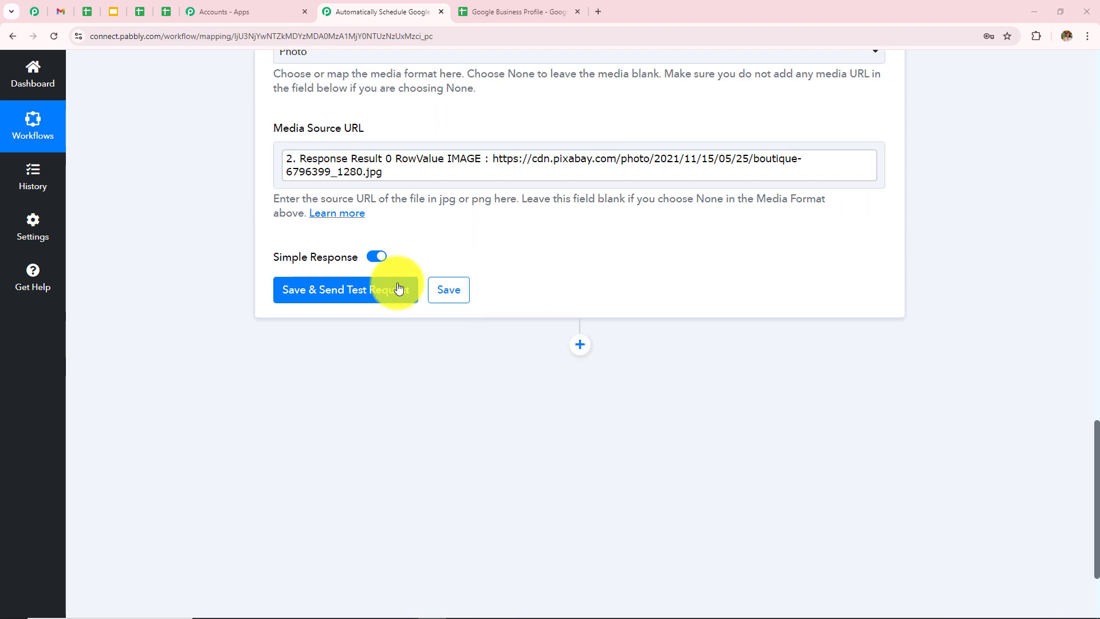
{"action": "left_click", "coordinate": [319, 292]}
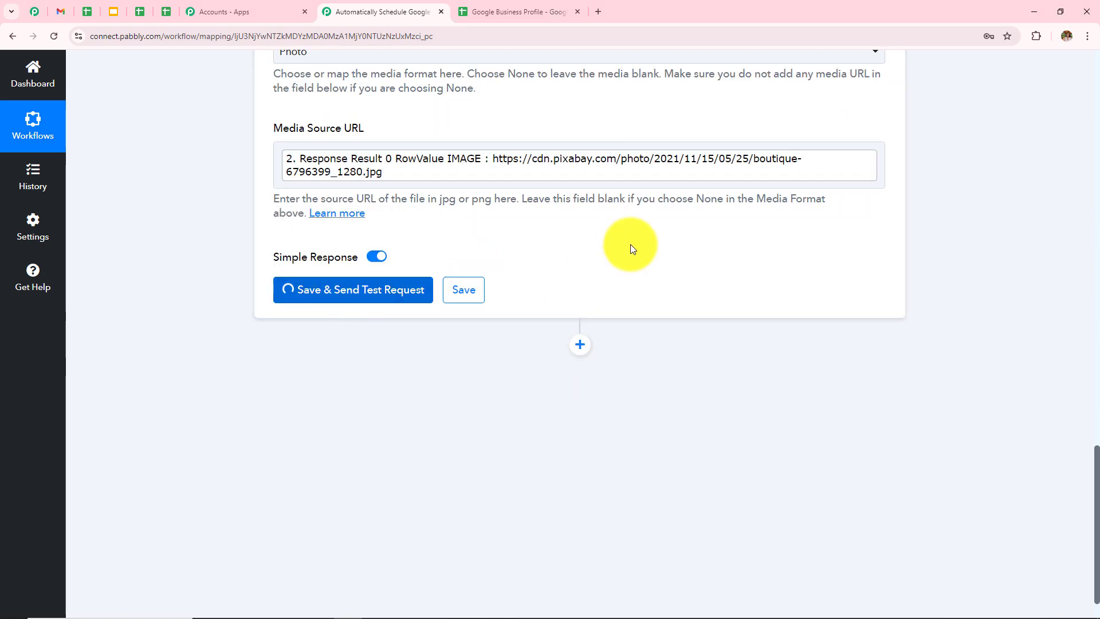
{"action": "scroll", "coordinate": [716, 224], "scroll_direction": "down", "scroll_amount": 2}
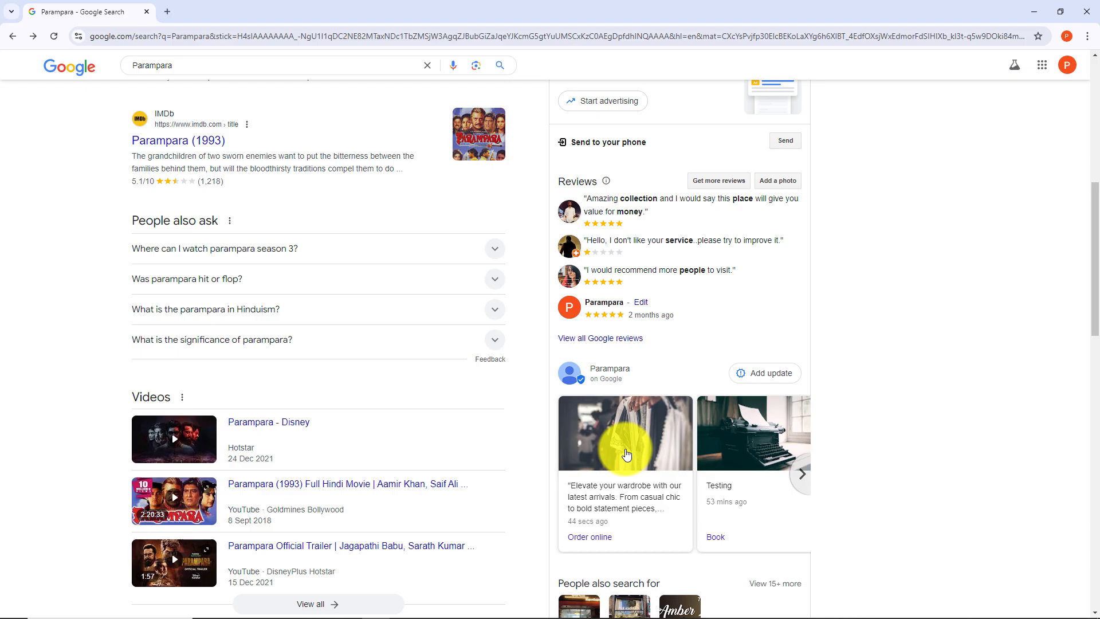
Step: Compare the newest Parampara update on Google with the text and linked image in row 2 of the Google Business Profile sheet
{"action": "left_click", "coordinate": [595, 458]}
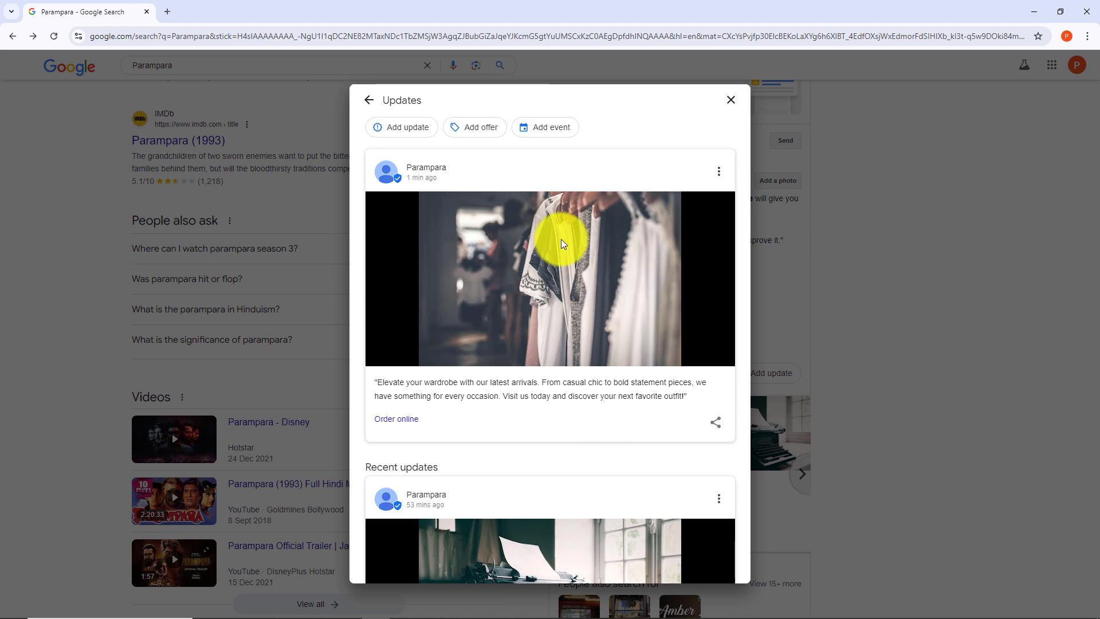
{"action": "left_click_drag", "start_coordinate": [373, 381], "coordinate": [714, 401]}
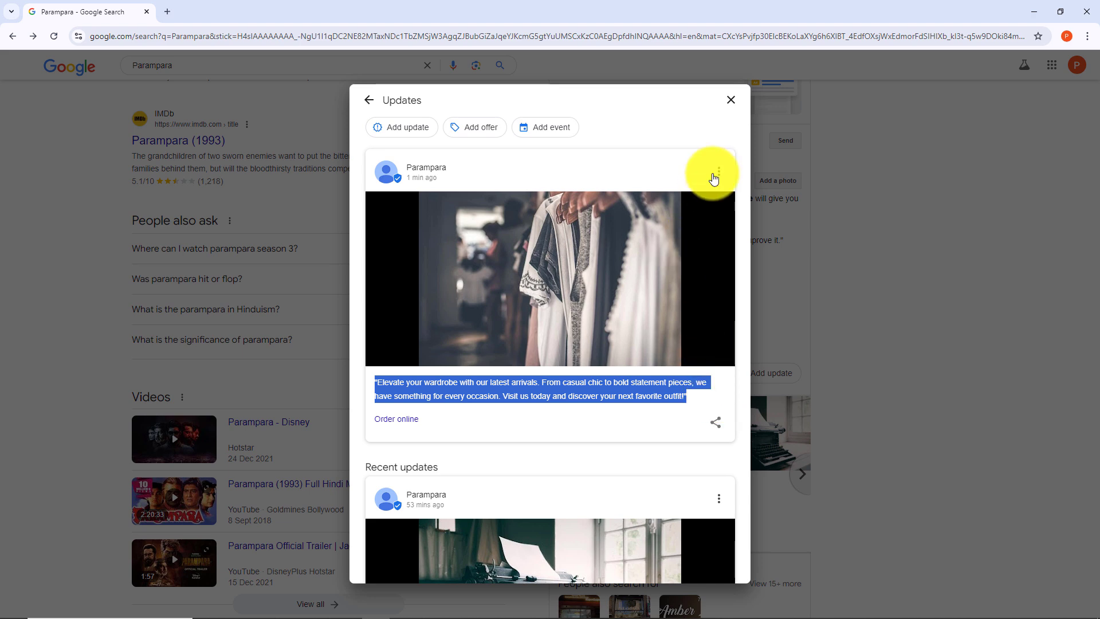
{"action": "key", "text": "alt+Tab"}
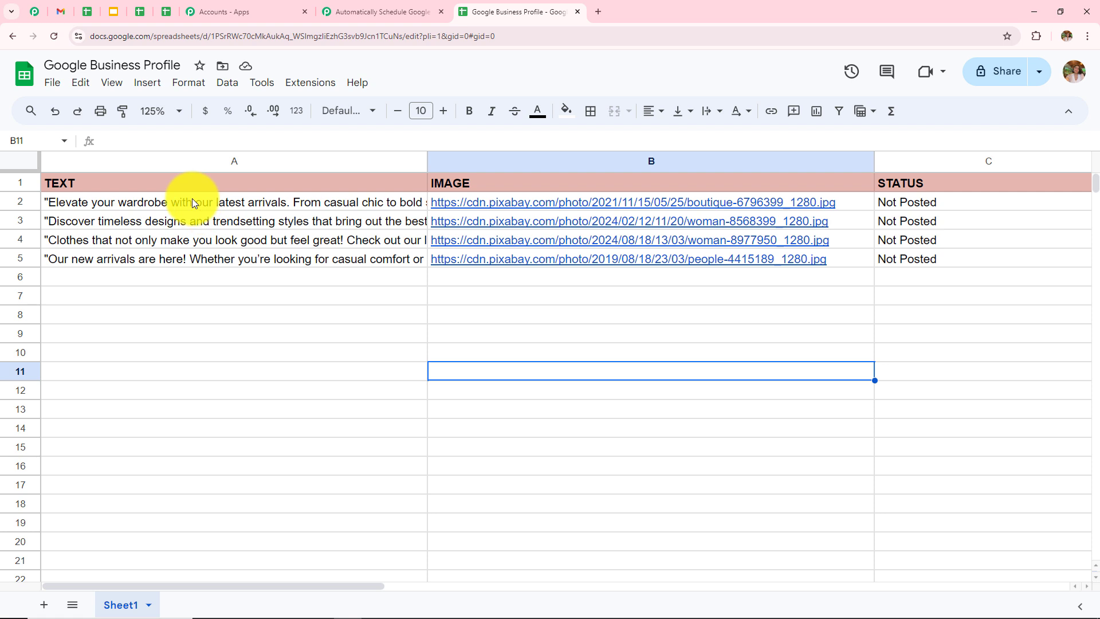
{"action": "double_click", "coordinate": [191, 198]}
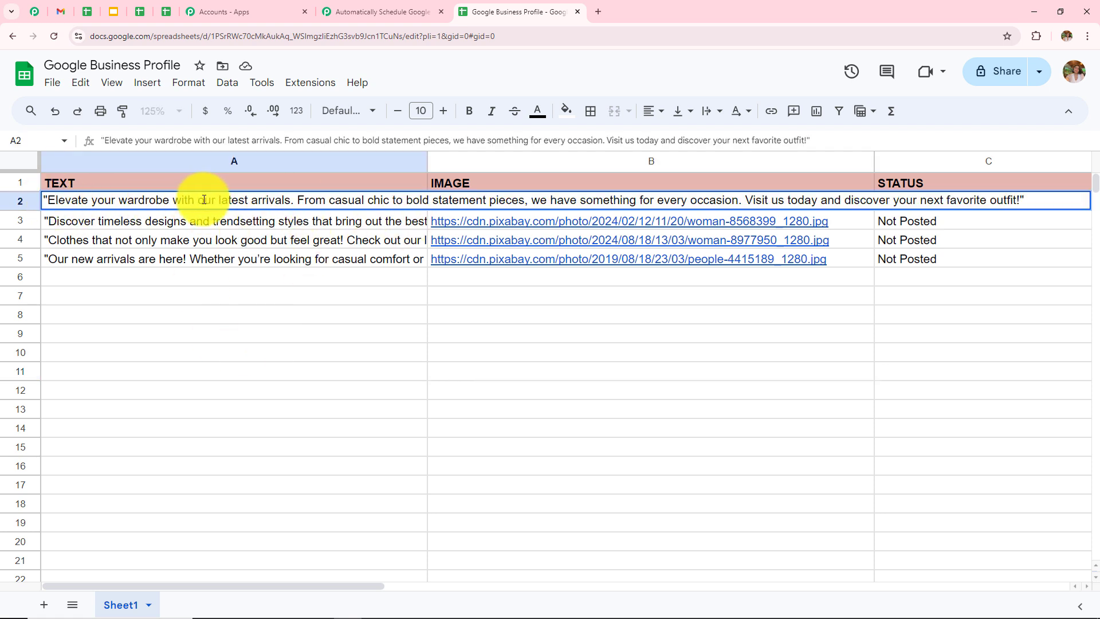
{"action": "left_click", "coordinate": [325, 429]}
{"action": "mouse_move", "coordinate": [513, 201]}
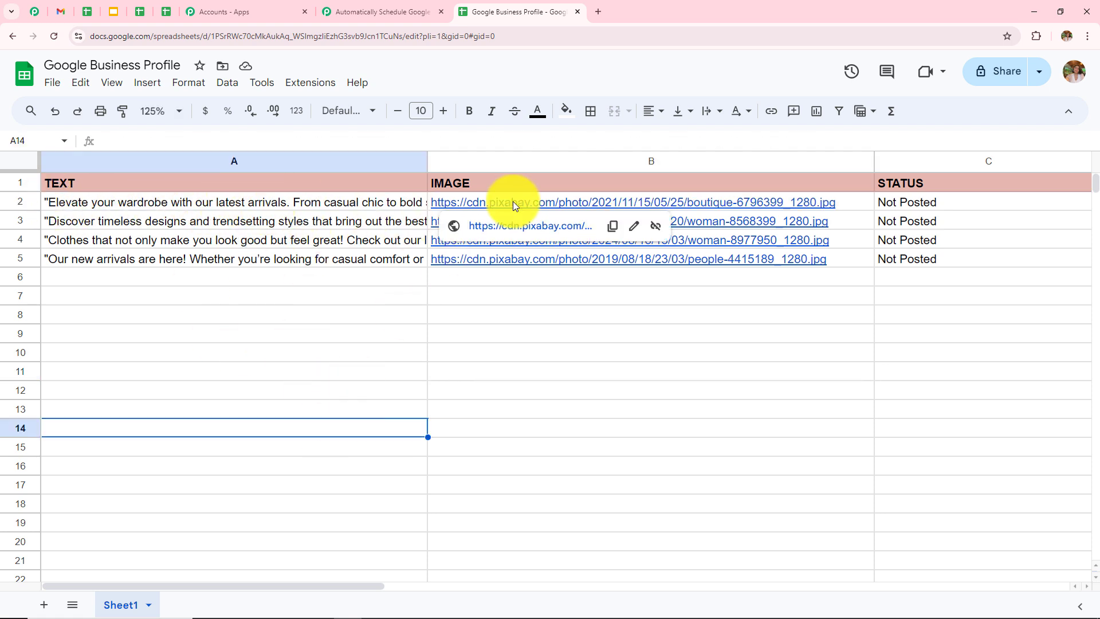
{"action": "left_click", "coordinate": [518, 224]}
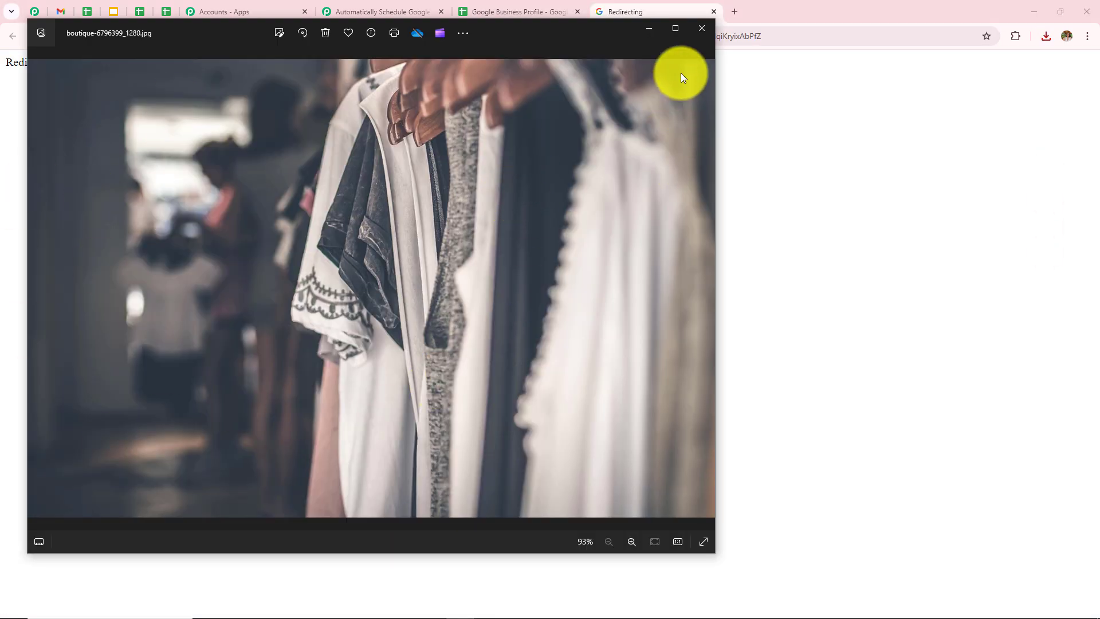
{"action": "left_click", "coordinate": [706, 32]}
Step: Return to the Pabbly Connect workflow and add Google Sheets as the action after the Google Business Profile step
{"action": "left_click", "coordinate": [381, 11]}
{"action": "scroll", "coordinate": [535, 395], "scroll_direction": "down", "scroll_amount": 4}
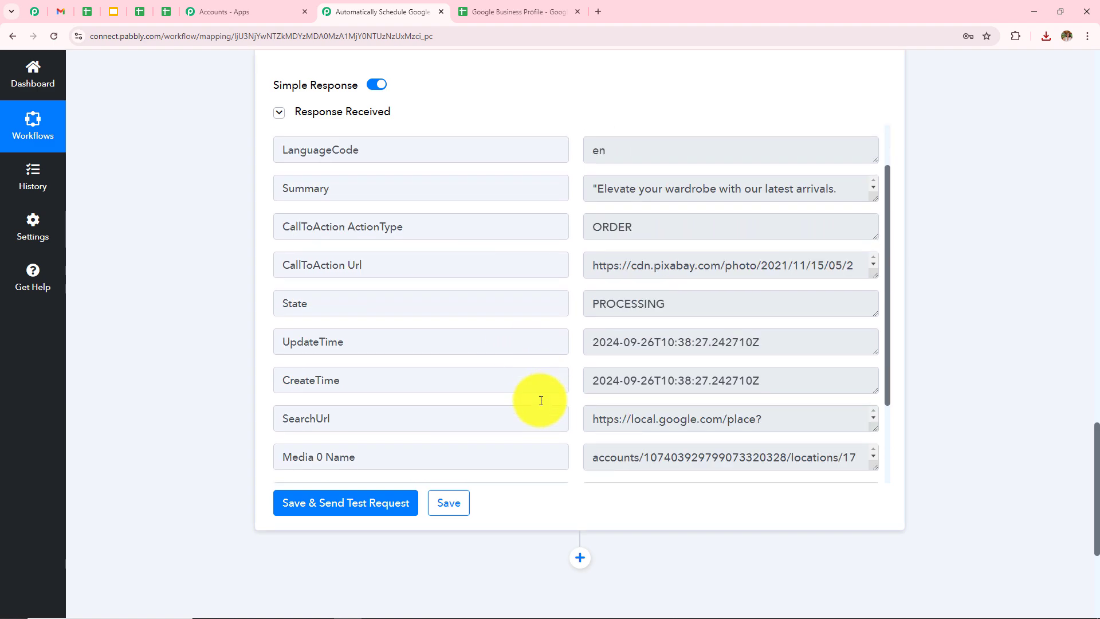
{"action": "scroll", "coordinate": [756, 352], "scroll_direction": "down", "scroll_amount": 3}
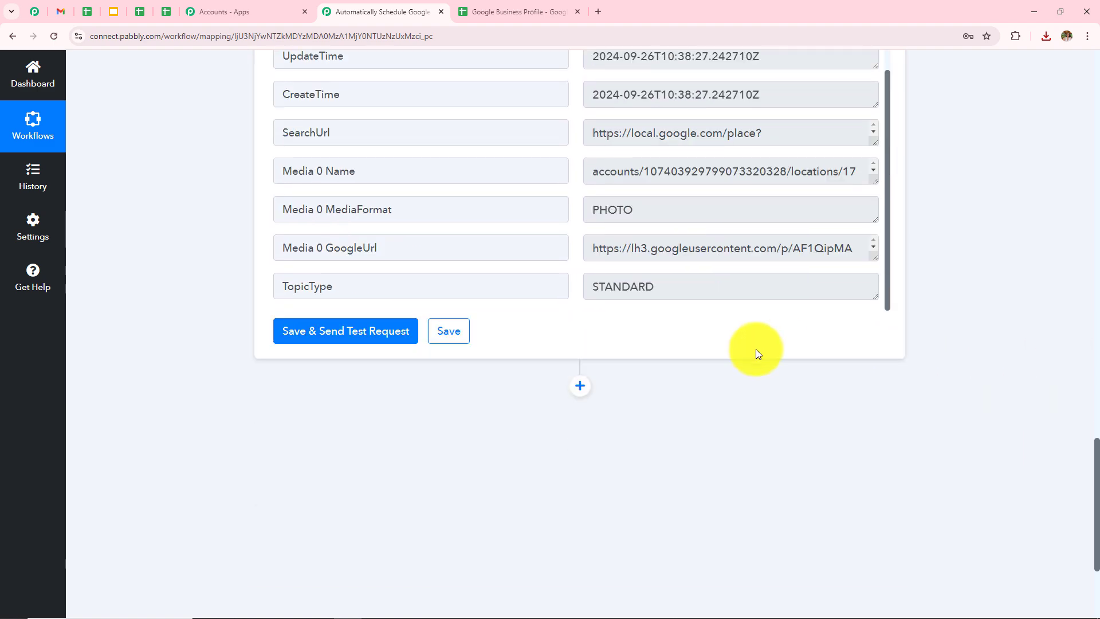
{"action": "left_click", "coordinate": [581, 389]}
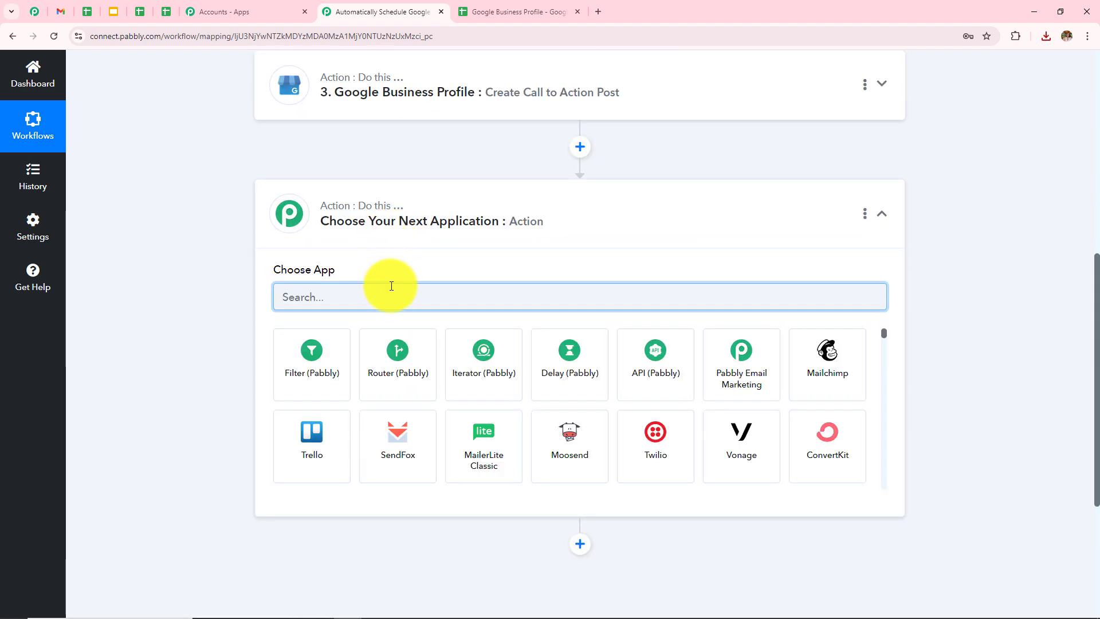
{"action": "left_click", "coordinate": [394, 290]}
{"action": "type", "text": "Googl"}
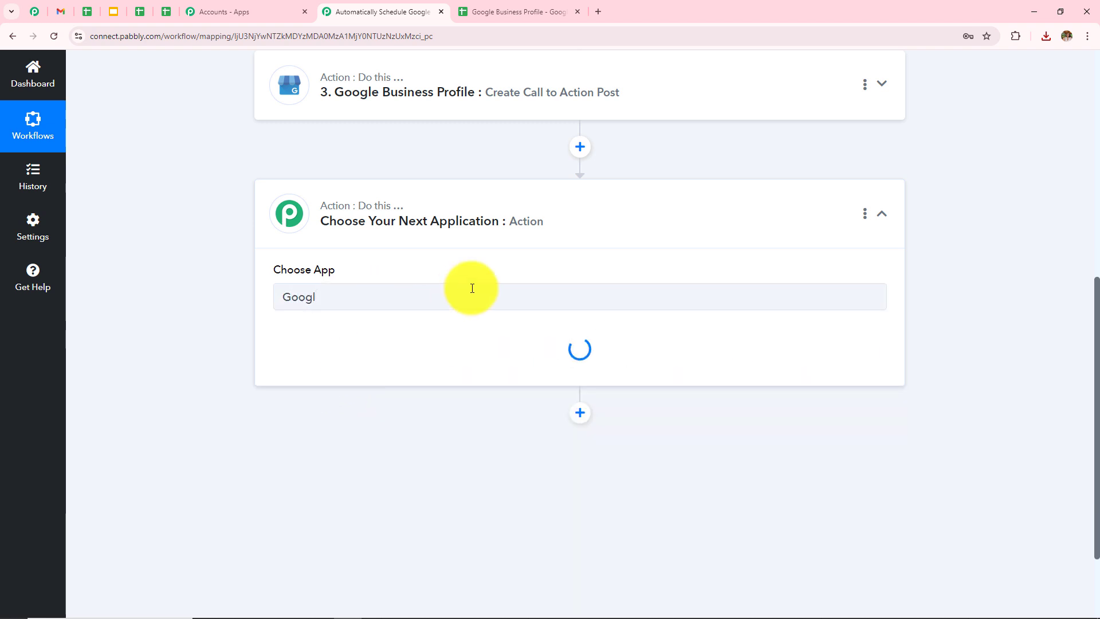
{"action": "key", "text": "Return"}
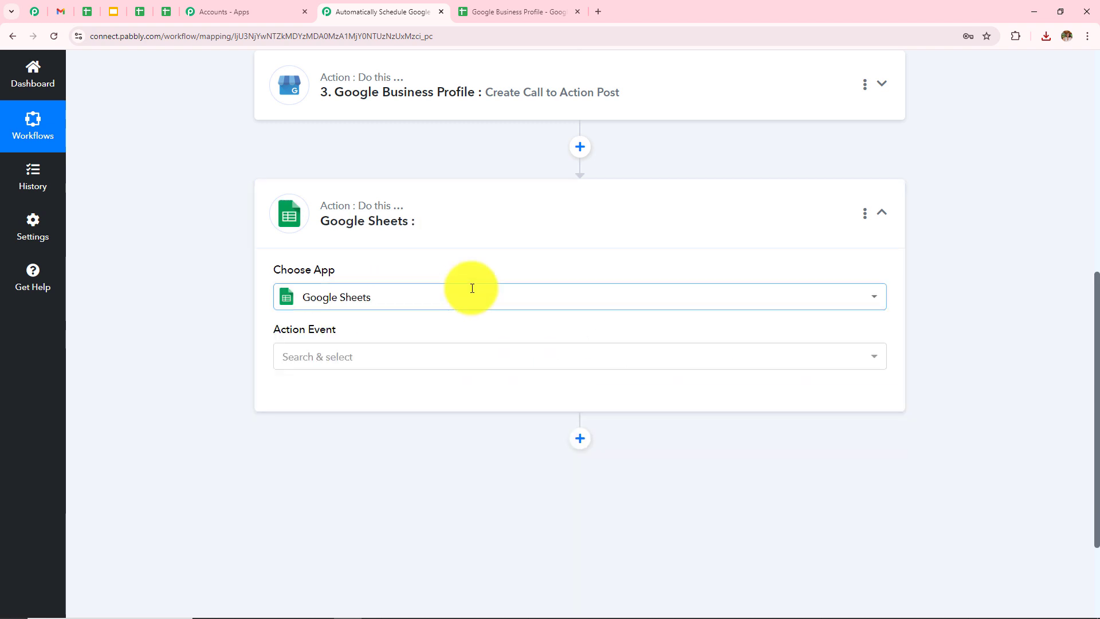
Step: Choose Update Row as the action event and connect it with the existing Google Sheets #5 connection
{"action": "type", "text": "up"}
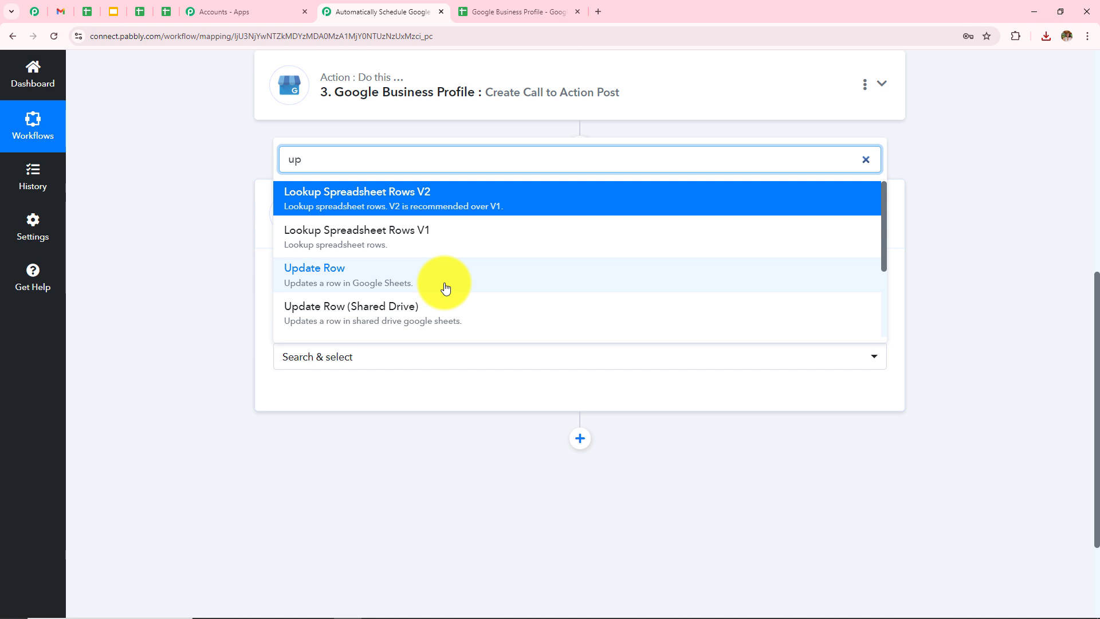
{"action": "left_click", "coordinate": [322, 279]}
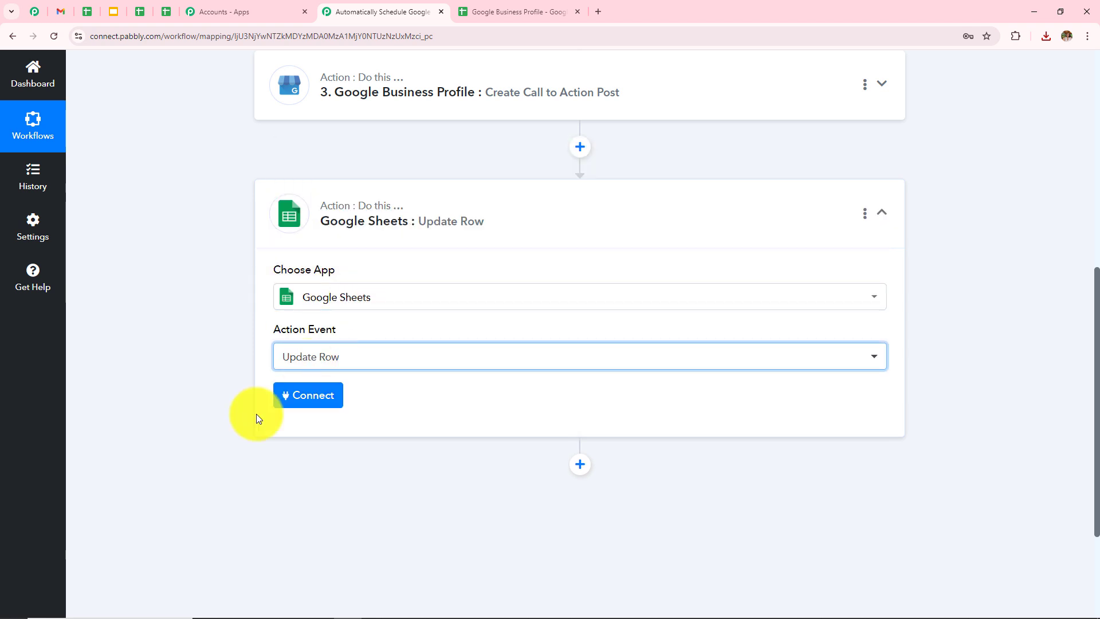
{"action": "left_click", "coordinate": [321, 402]}
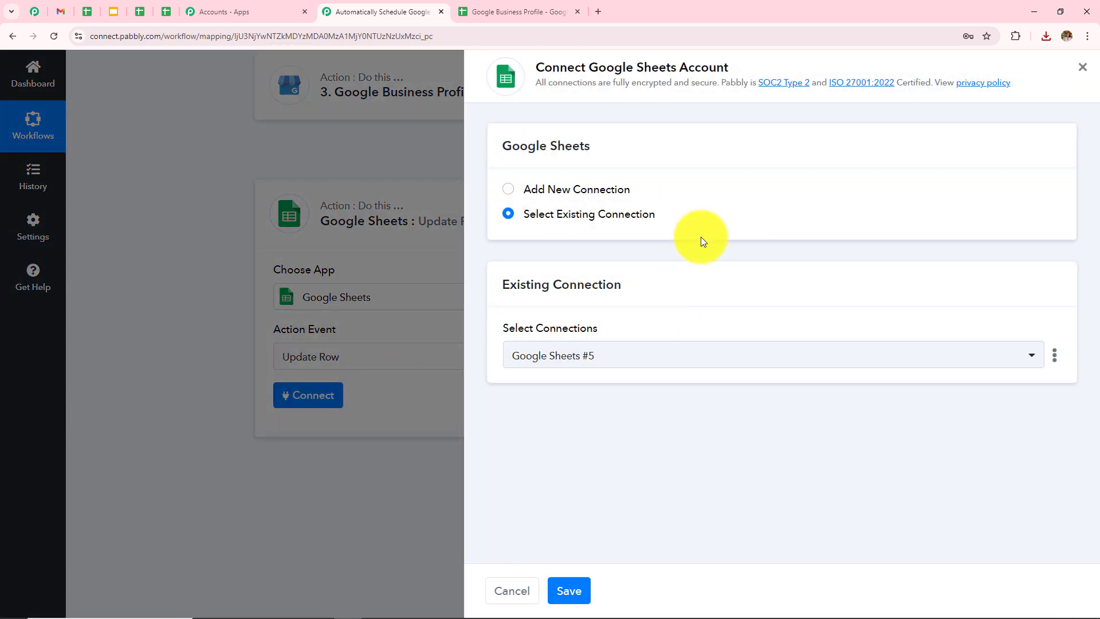
{"action": "left_click", "coordinate": [583, 591]}
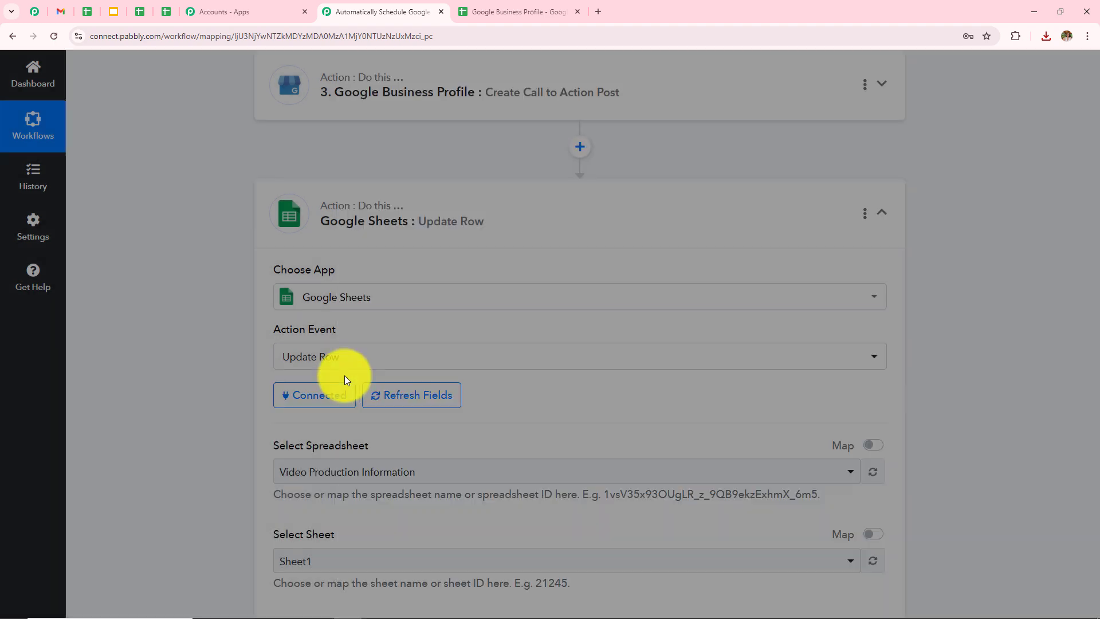
Step: Select Google Business Profile as the spreadsheet for the Update Row action
{"action": "scroll", "coordinate": [291, 338], "scroll_direction": "down", "scroll_amount": 2}
{"action": "left_click", "coordinate": [373, 357]}
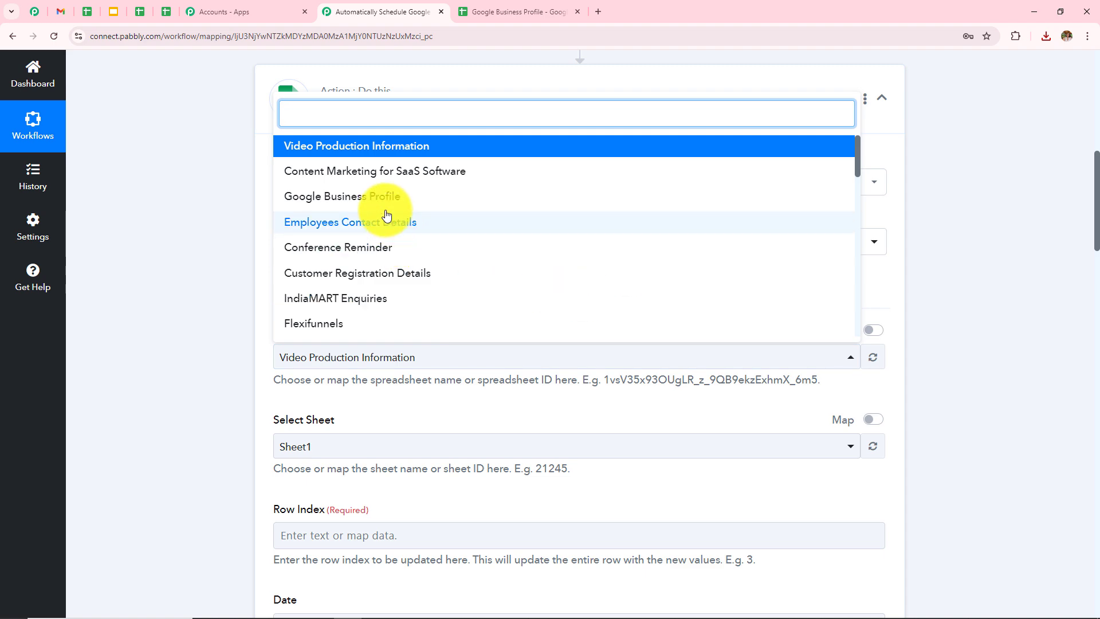
{"action": "left_click", "coordinate": [424, 197]}
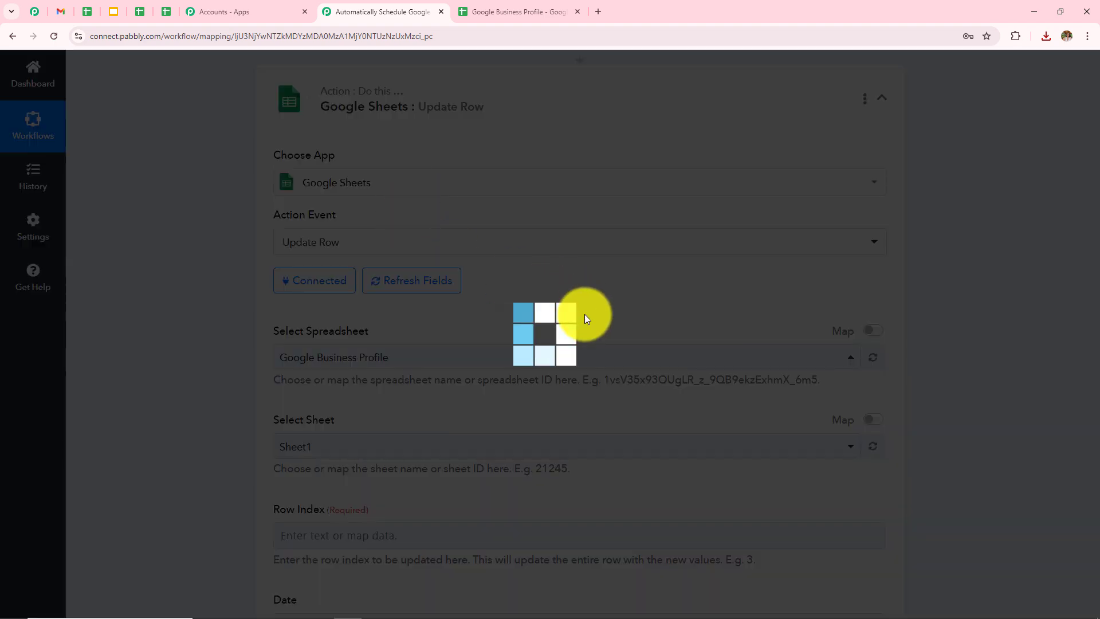
Step: Map the Row Index field to Response Result 0 RowIndex from the Lookup Spreadsheet Rows V2 step
{"action": "scroll", "coordinate": [459, 363], "scroll_direction": "down", "scroll_amount": 3}
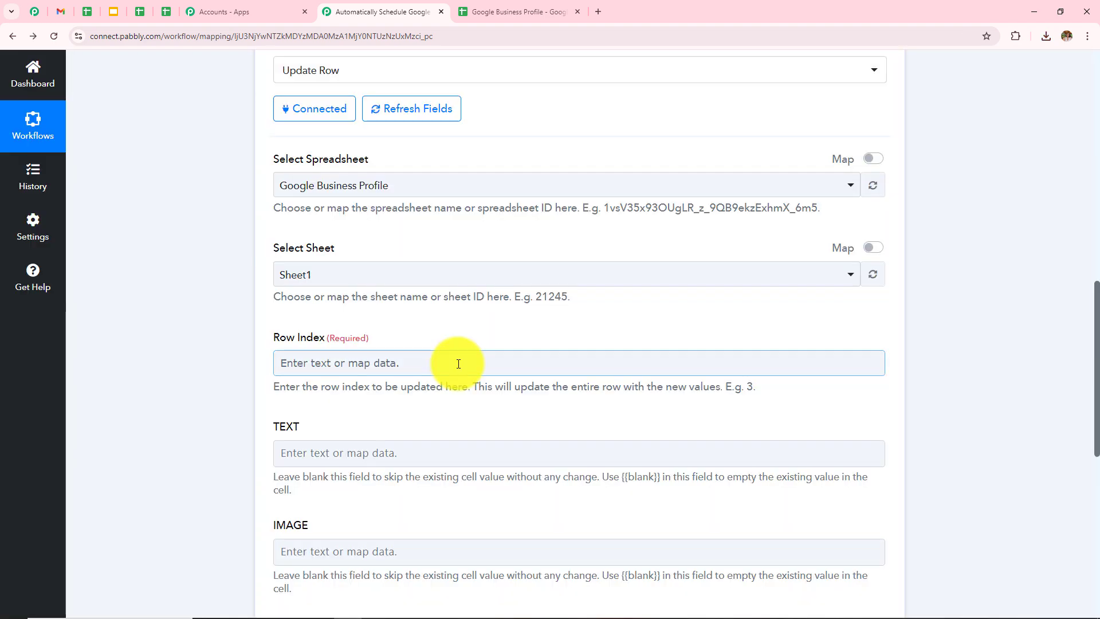
{"action": "left_click", "coordinate": [458, 363]}
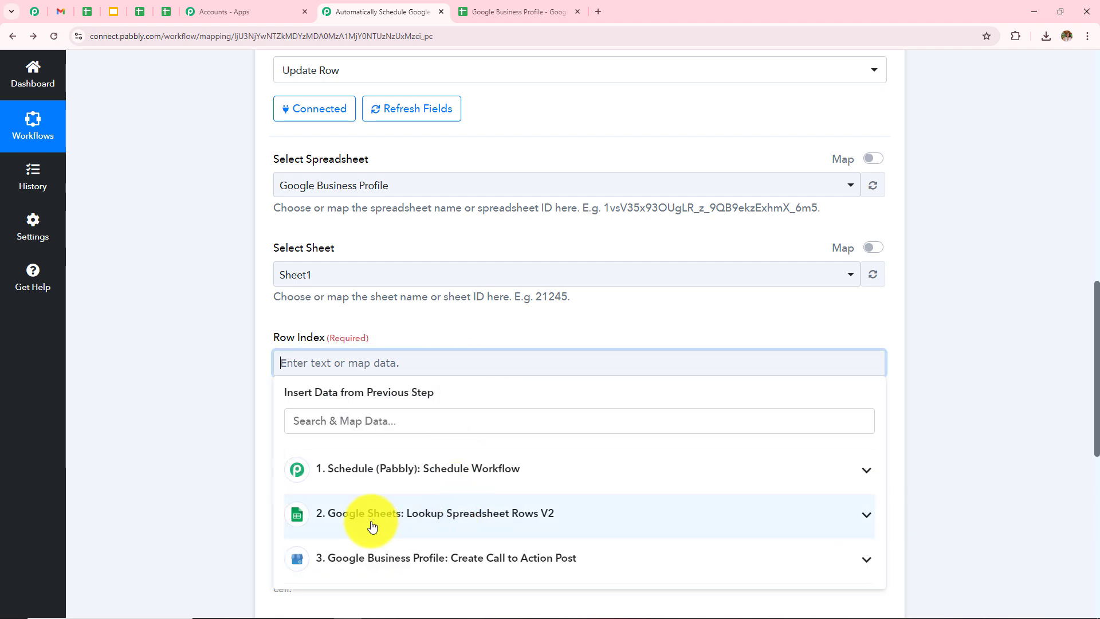
{"action": "left_click", "coordinate": [404, 523]}
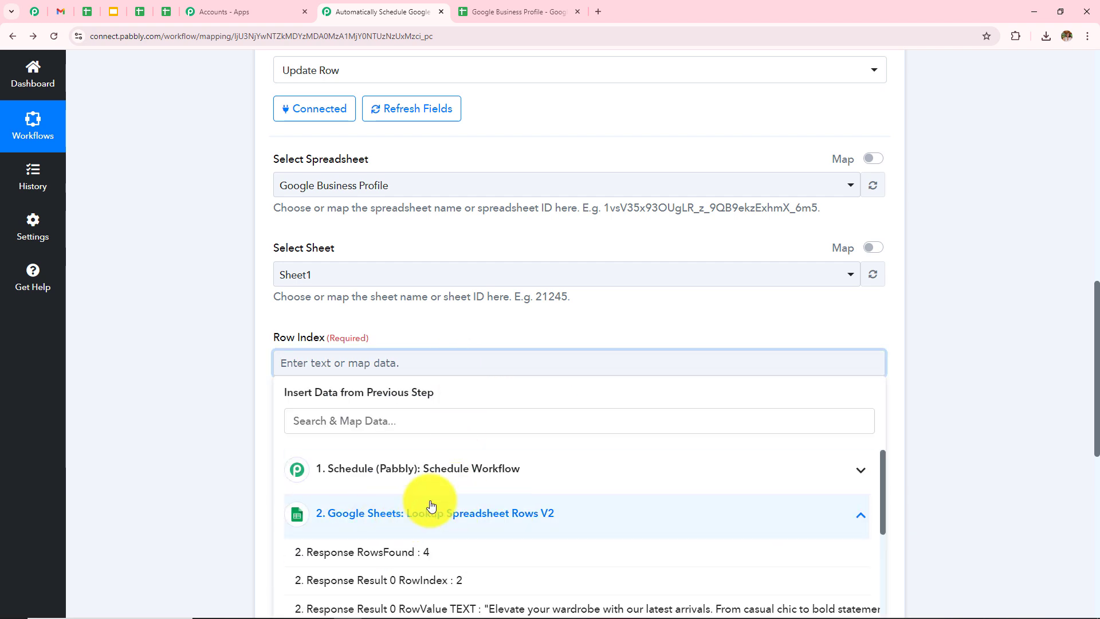
{"action": "scroll", "coordinate": [624, 356], "scroll_direction": "down", "scroll_amount": 4}
{"action": "left_click", "coordinate": [610, 360]}
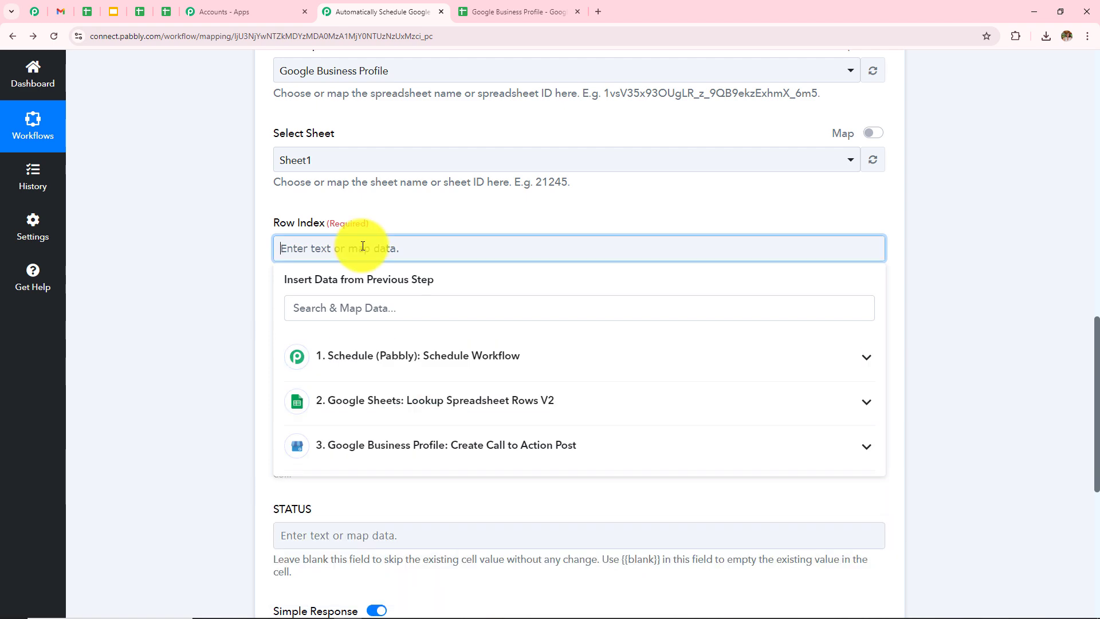
{"action": "left_click", "coordinate": [383, 408]}
{"action": "left_click", "coordinate": [422, 305]}
{"action": "type", "text": "rowin"}
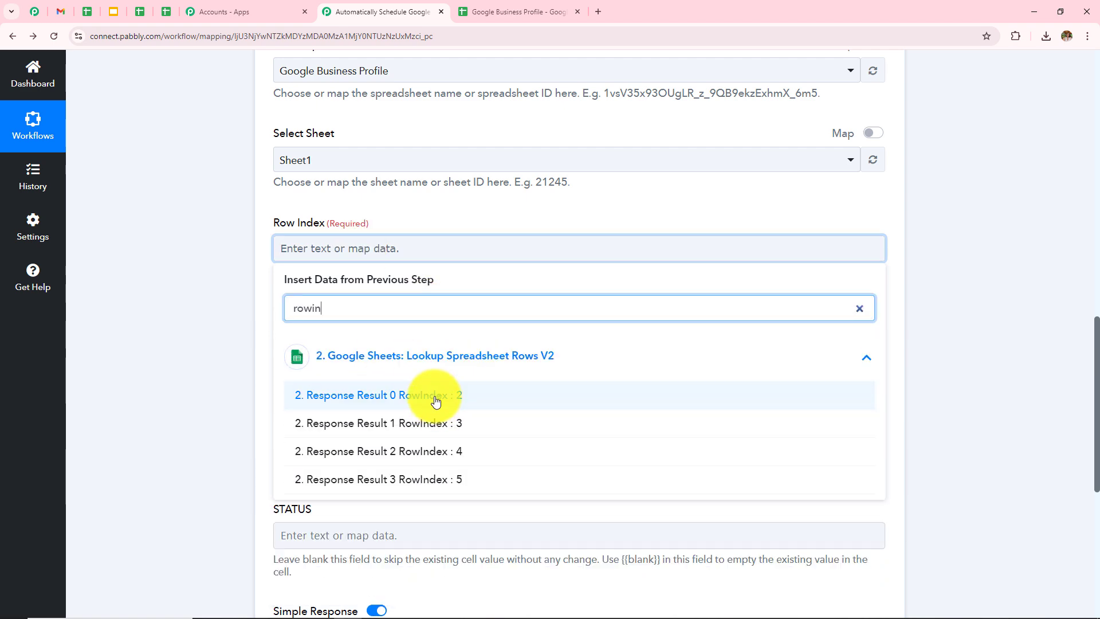
{"action": "left_click", "coordinate": [437, 401]}
{"action": "left_click", "coordinate": [228, 316]}
Step: Check the STATUS column in the Google Business Profile sheet, then set the Update Row action's STATUS field to Posted
{"action": "scroll", "coordinate": [521, 311], "scroll_direction": "down", "scroll_amount": 2}
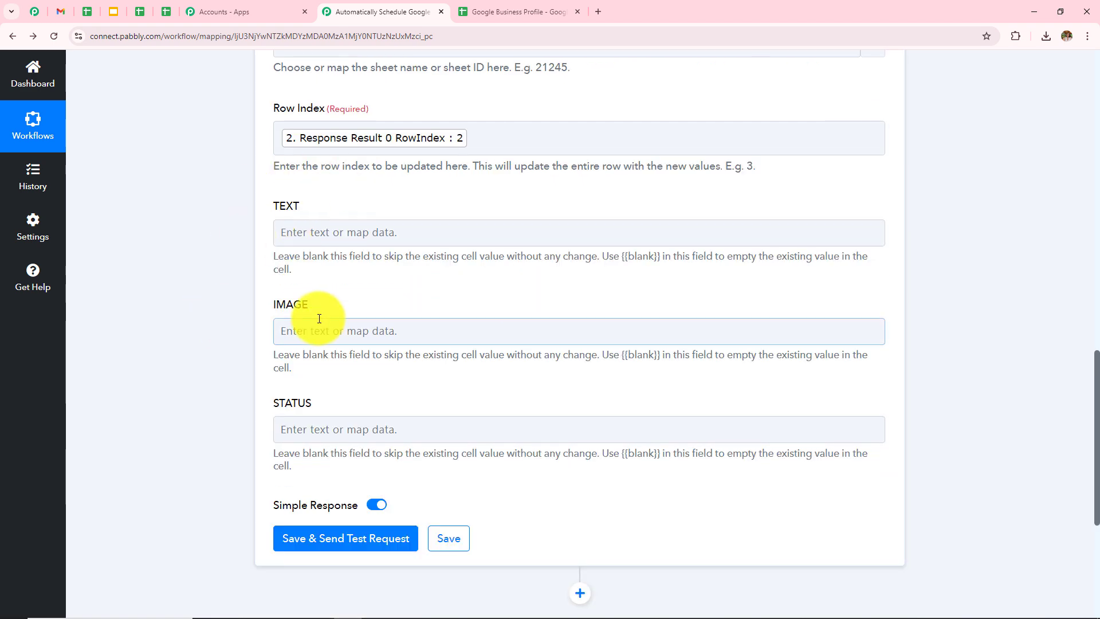
{"action": "scroll", "coordinate": [489, 274], "scroll_direction": "down", "scroll_amount": 1}
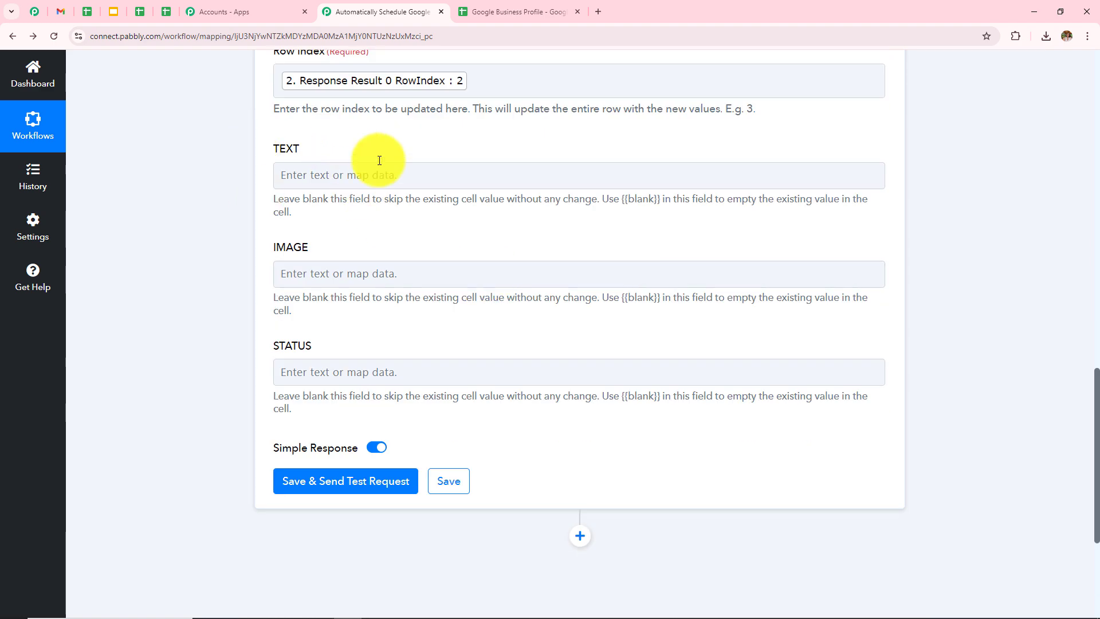
{"action": "left_click", "coordinate": [365, 367]}
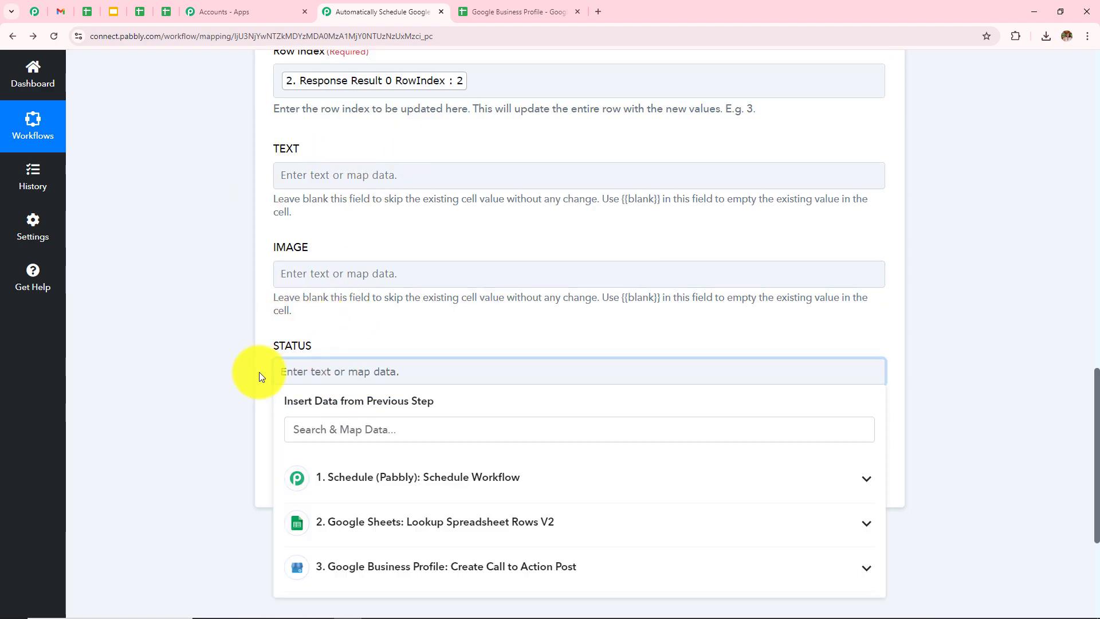
{"action": "left_click", "coordinate": [505, 12]}
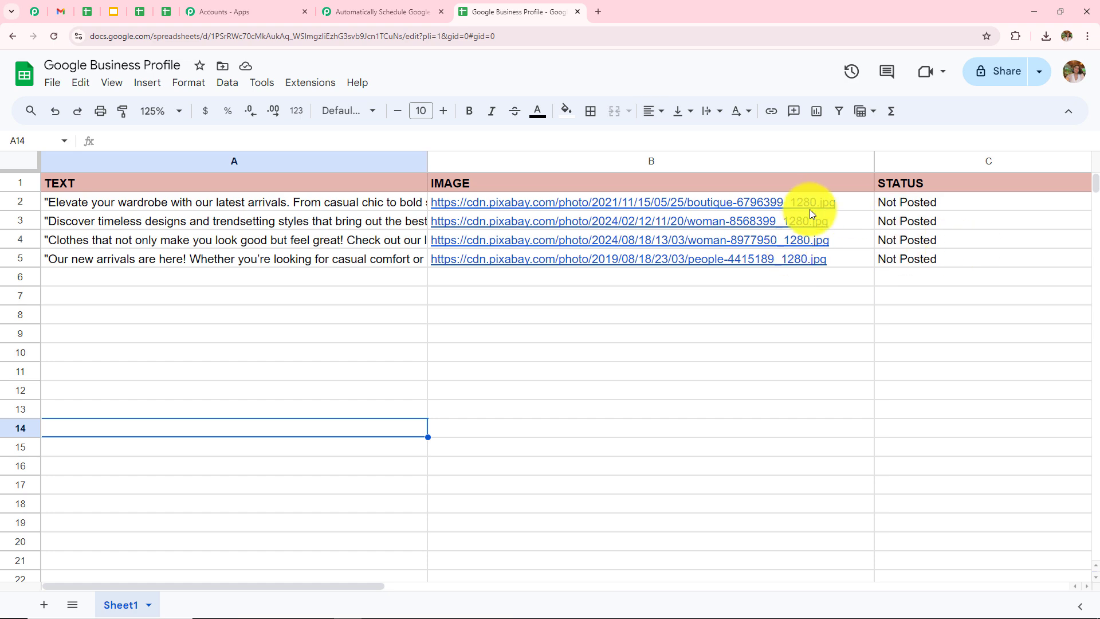
{"action": "left_click", "coordinate": [390, 12]}
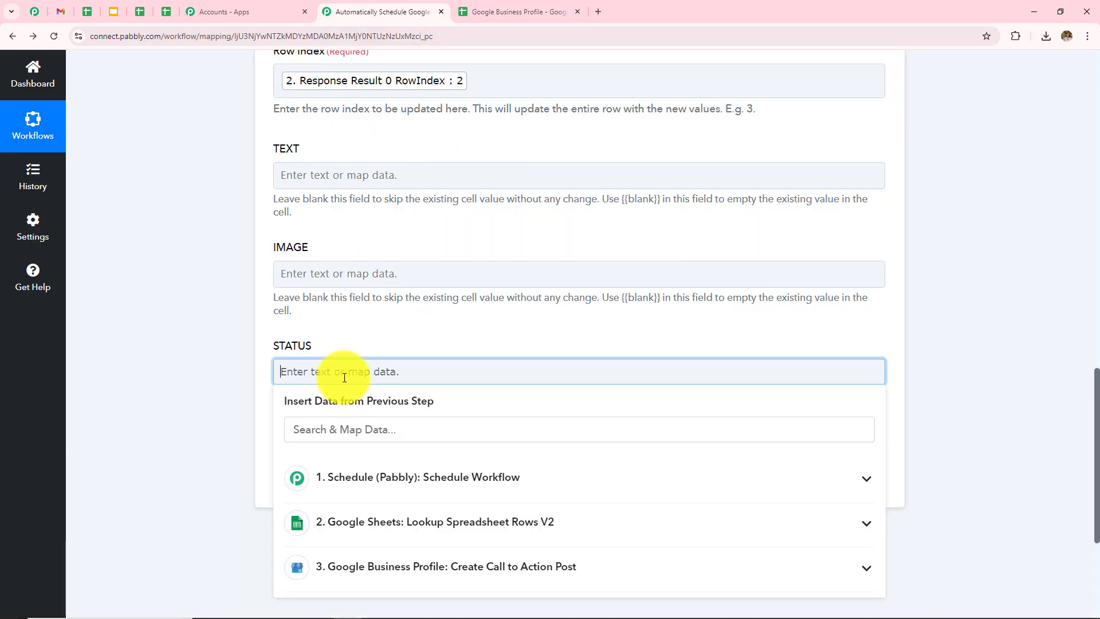
{"action": "type", "text": "Posted"}
{"action": "left_click", "coordinate": [212, 355]}
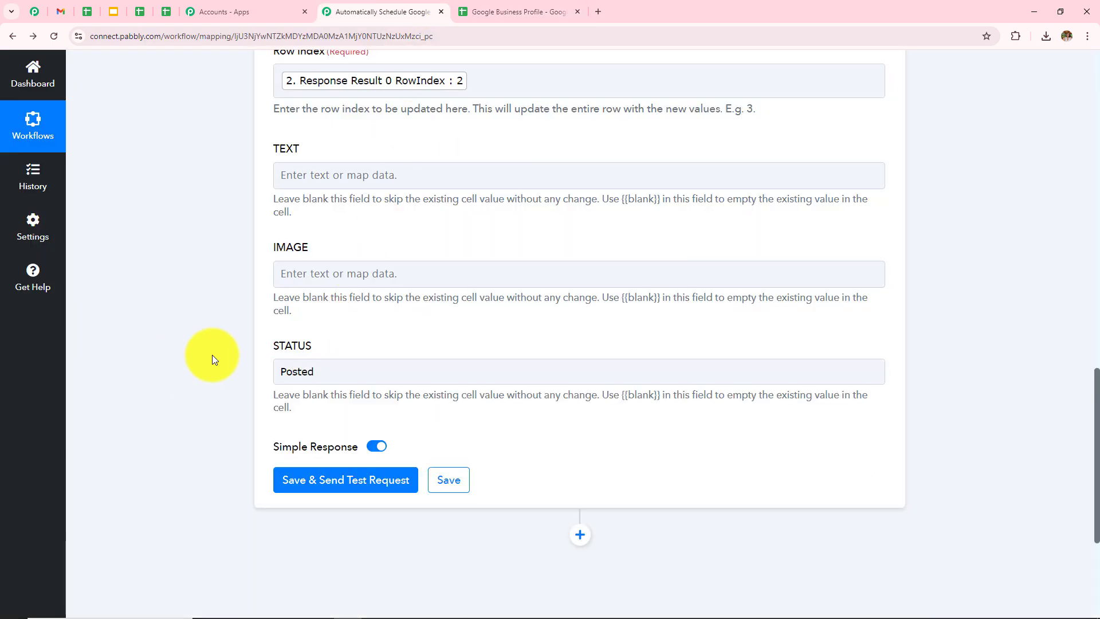
Step: Recheck the sheet and the Update Row fields, then save the action and send a test request
{"action": "left_click", "coordinate": [504, 11]}
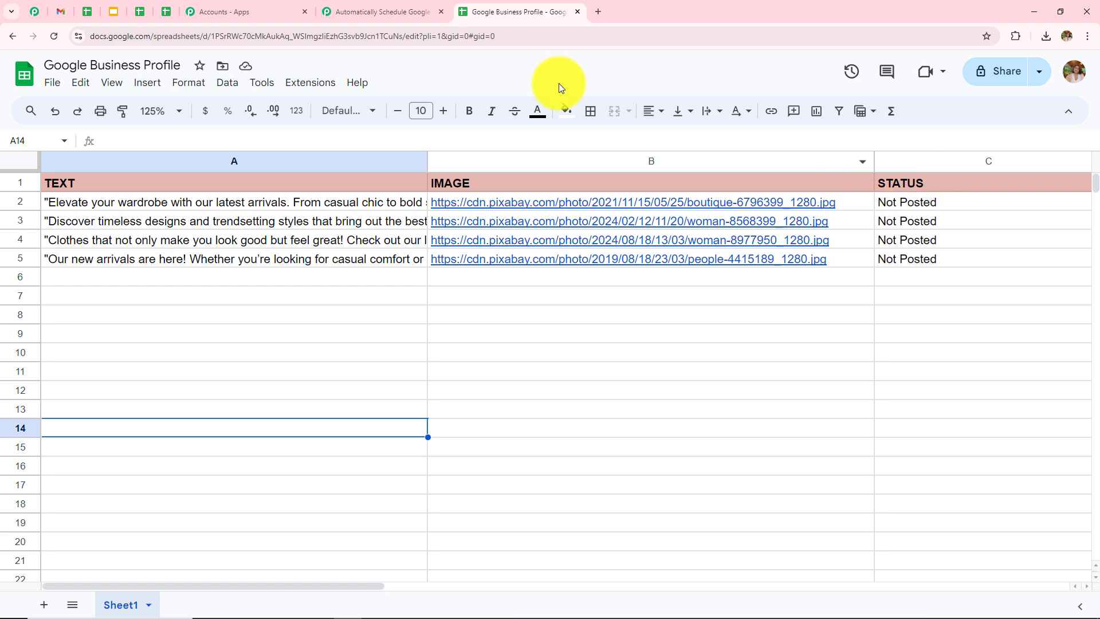
{"action": "left_click", "coordinate": [383, 11]}
{"action": "scroll", "coordinate": [528, 341], "scroll_direction": "up", "scroll_amount": 1}
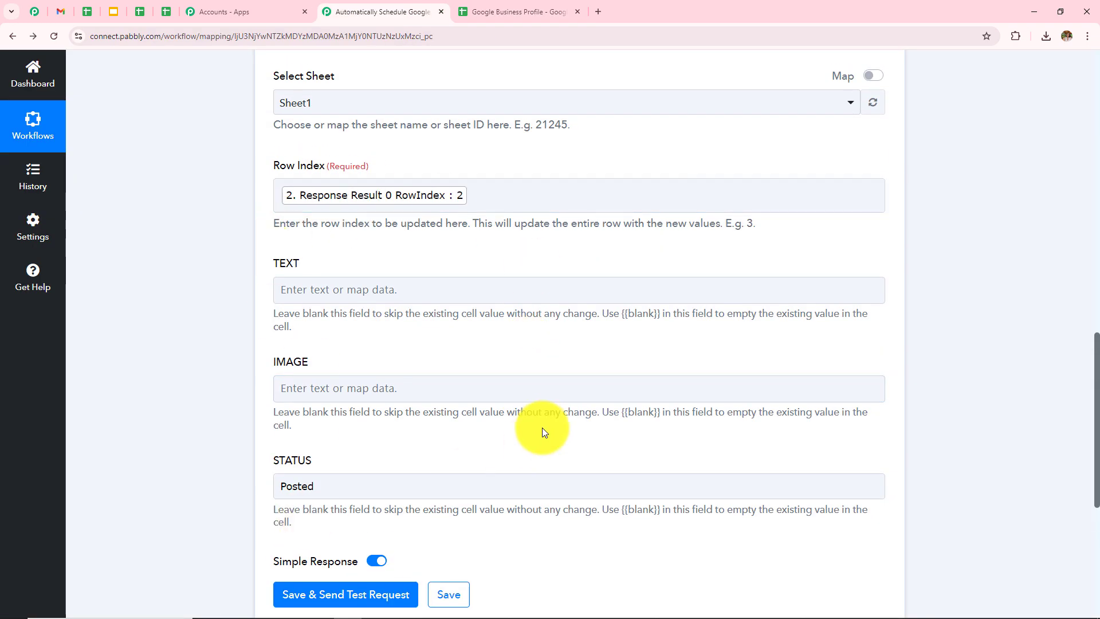
{"action": "scroll", "coordinate": [542, 427], "scroll_direction": "down", "scroll_amount": 3}
{"action": "left_click", "coordinate": [362, 422]}
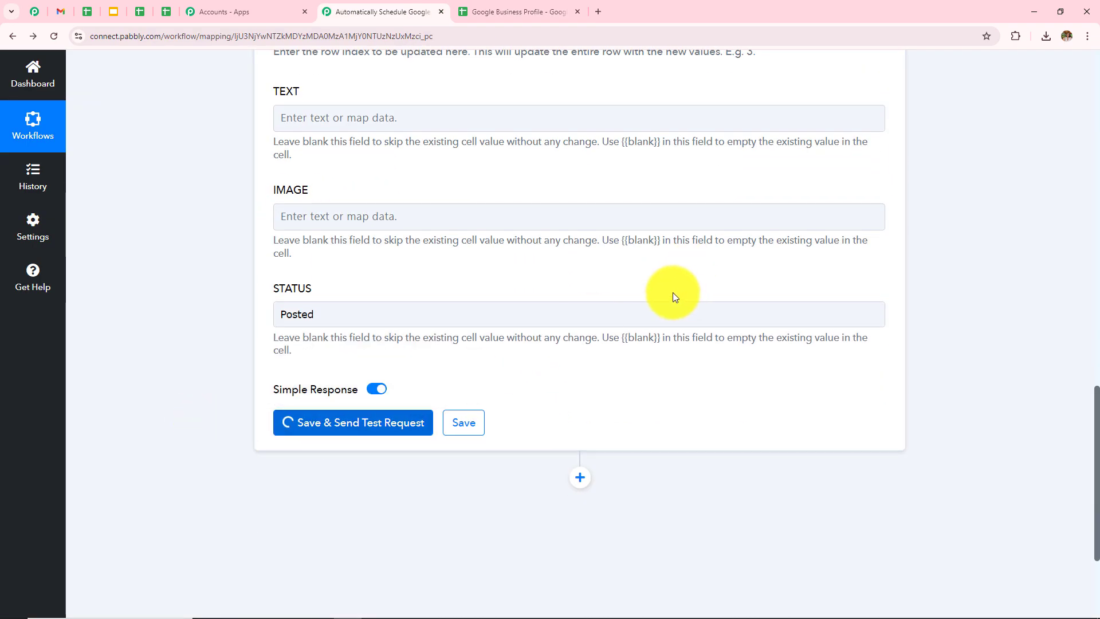
{"action": "scroll", "coordinate": [593, 315], "scroll_direction": "down", "scroll_amount": 3}
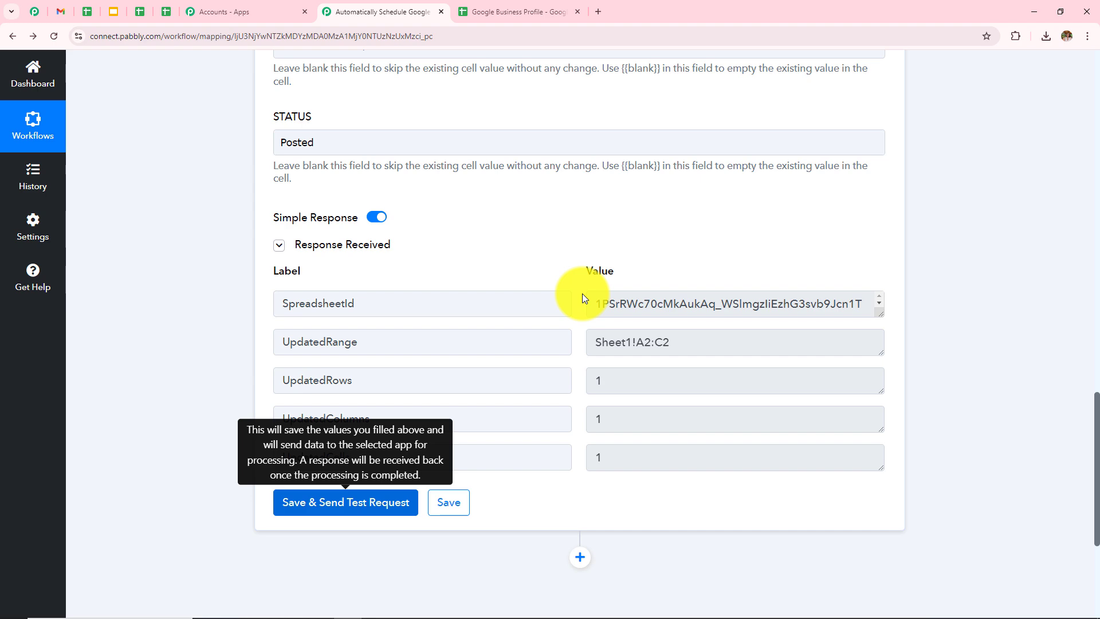
Step: Check the STATUS cell of row 2 in the Google Business Profile sheet against the Update Row response
{"action": "left_click", "coordinate": [504, 10]}
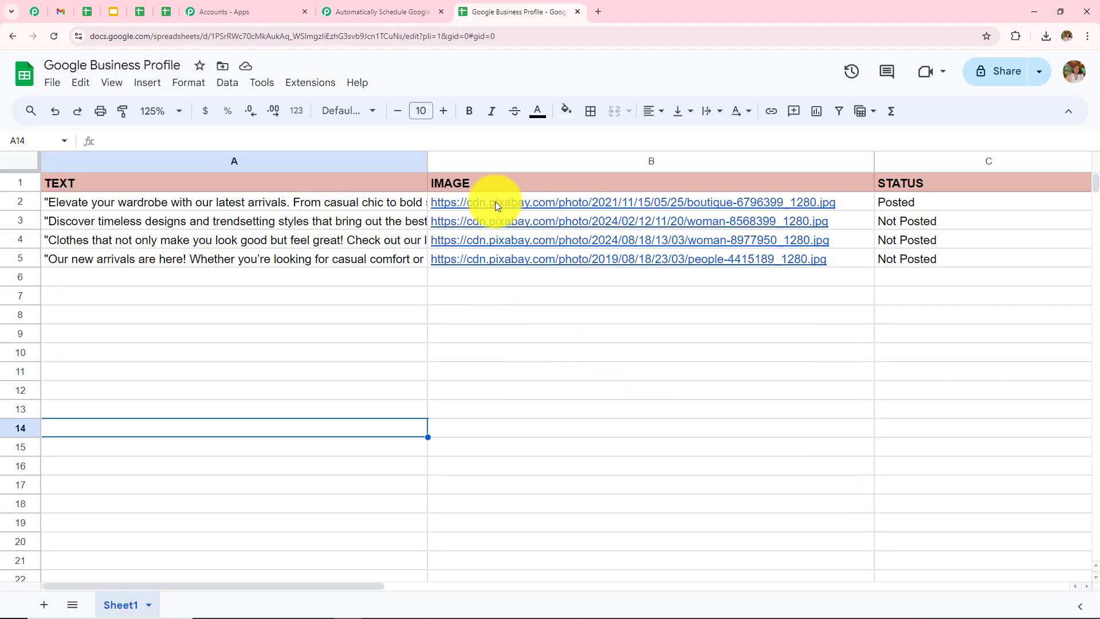
{"action": "mouse_move", "coordinate": [517, 204]}
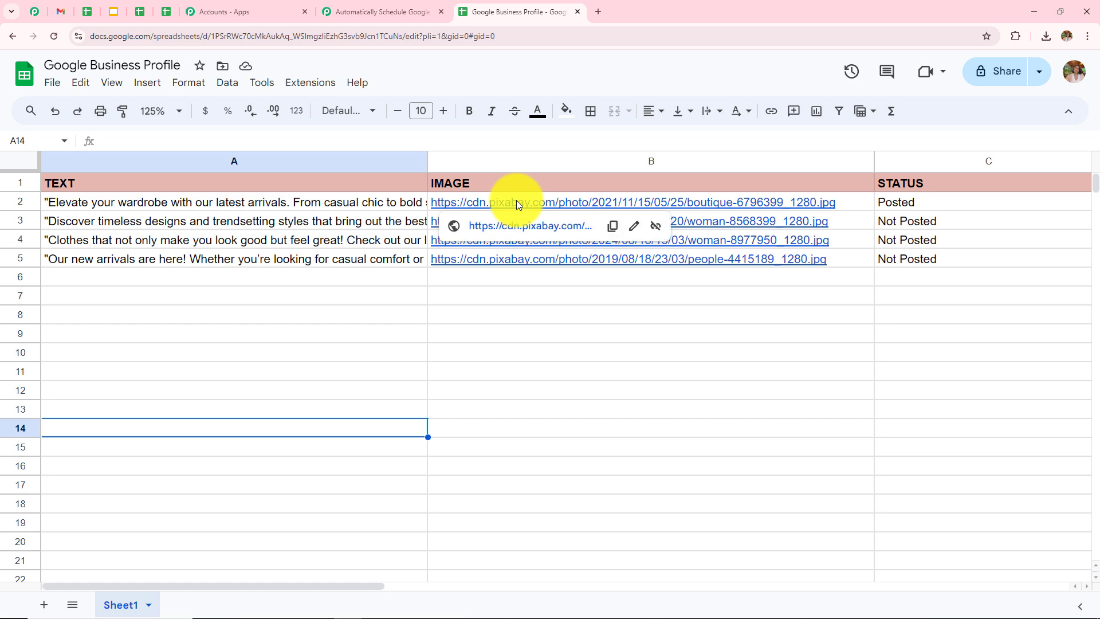
{"action": "double_click", "coordinate": [925, 202]}
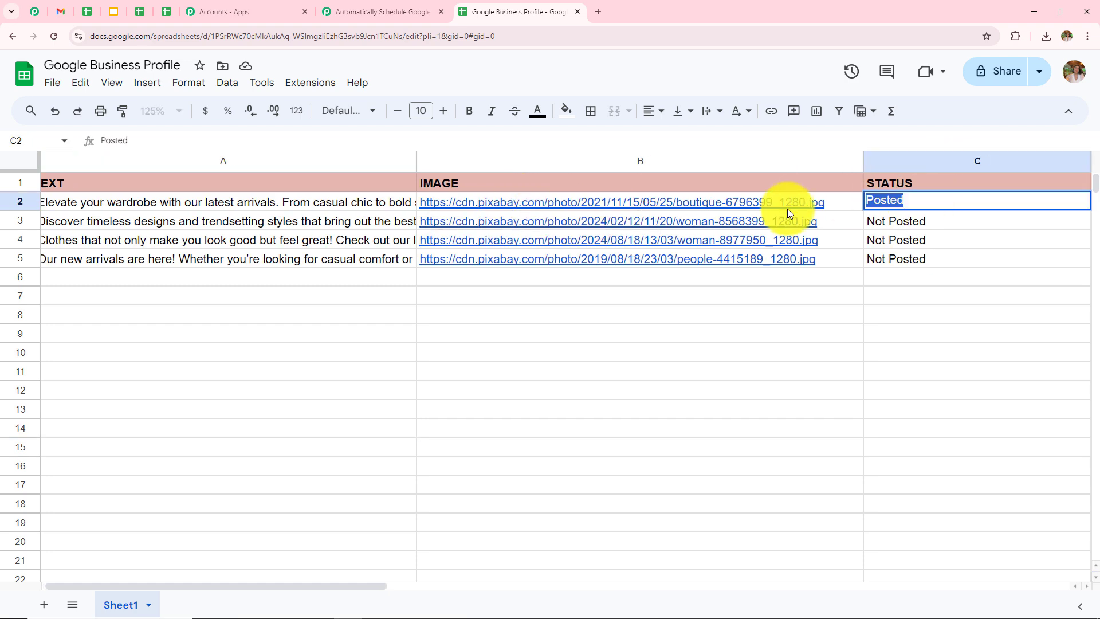
{"action": "left_click", "coordinate": [987, 427]}
{"action": "left_click", "coordinate": [395, 11]}
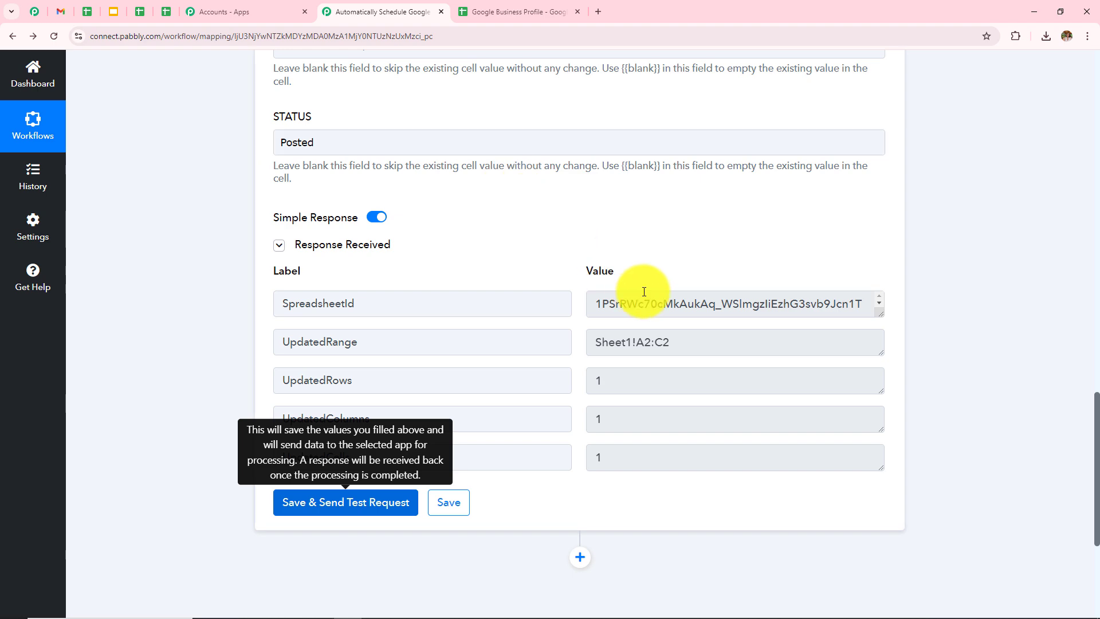
{"action": "key", "text": "ctrl+Tab"}
Step: Return to the workflow and review the Schedule trigger's frequency, day and time settings
{"action": "left_click", "coordinate": [333, 10]}
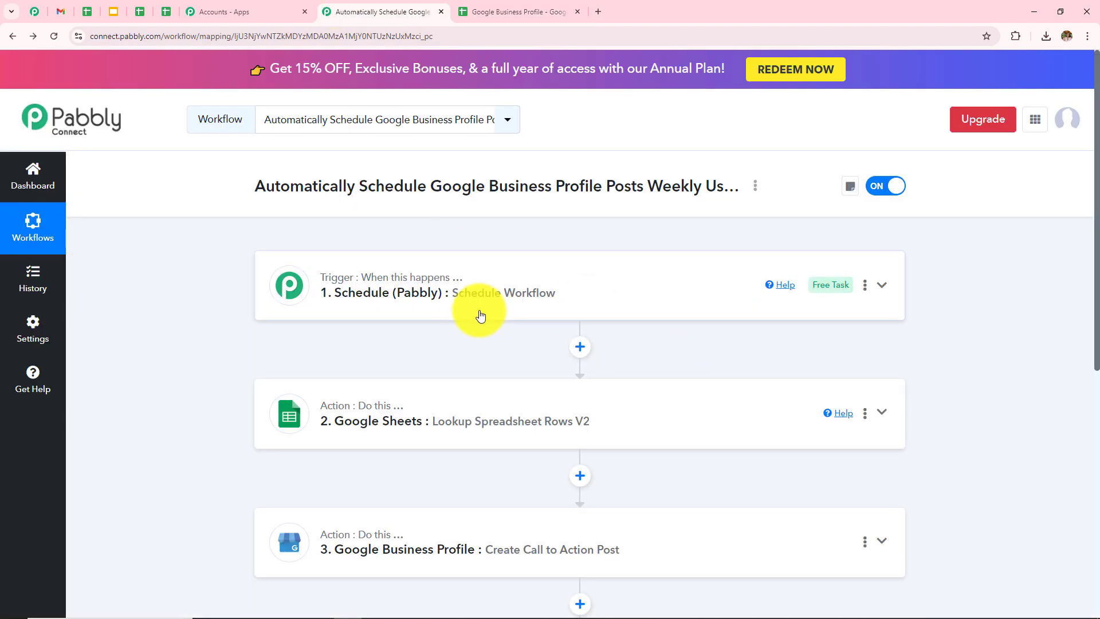
{"action": "left_click", "coordinate": [498, 309]}
{"action": "scroll", "coordinate": [604, 271], "scroll_direction": "down", "scroll_amount": 4}
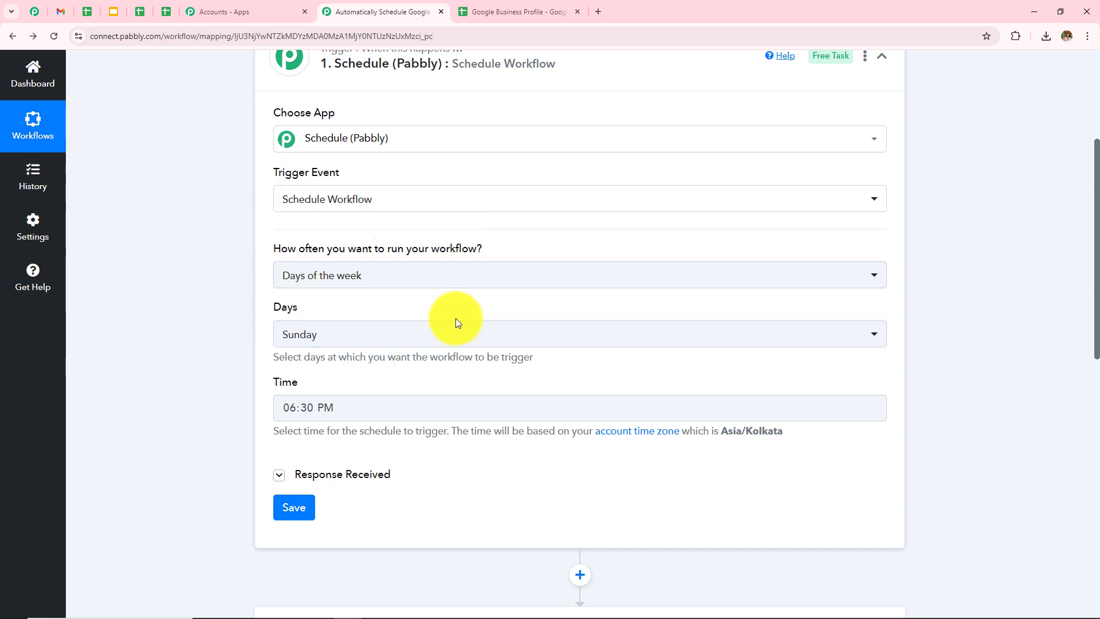
{"action": "scroll", "coordinate": [461, 333], "scroll_direction": "down", "scroll_amount": 2}
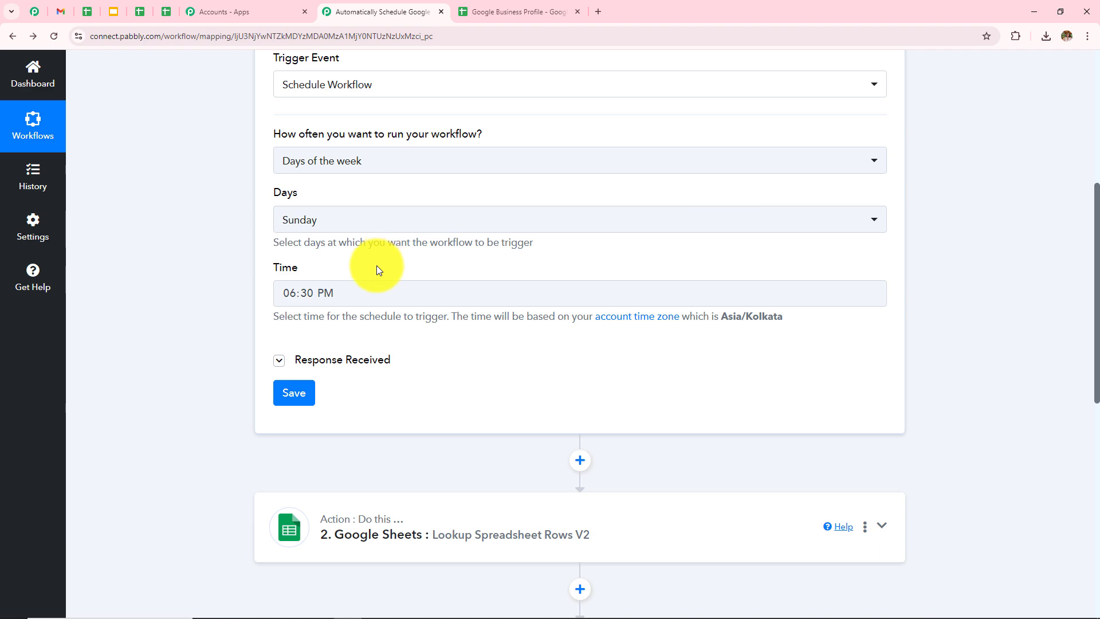
{"action": "scroll", "coordinate": [378, 265], "scroll_direction": "down", "scroll_amount": 4}
Step: Review the Lookup Spreadsheet Rows V2 step's spreadsheet, lookup value, column and sorting settings, and expand its received response
{"action": "left_click", "coordinate": [456, 307]}
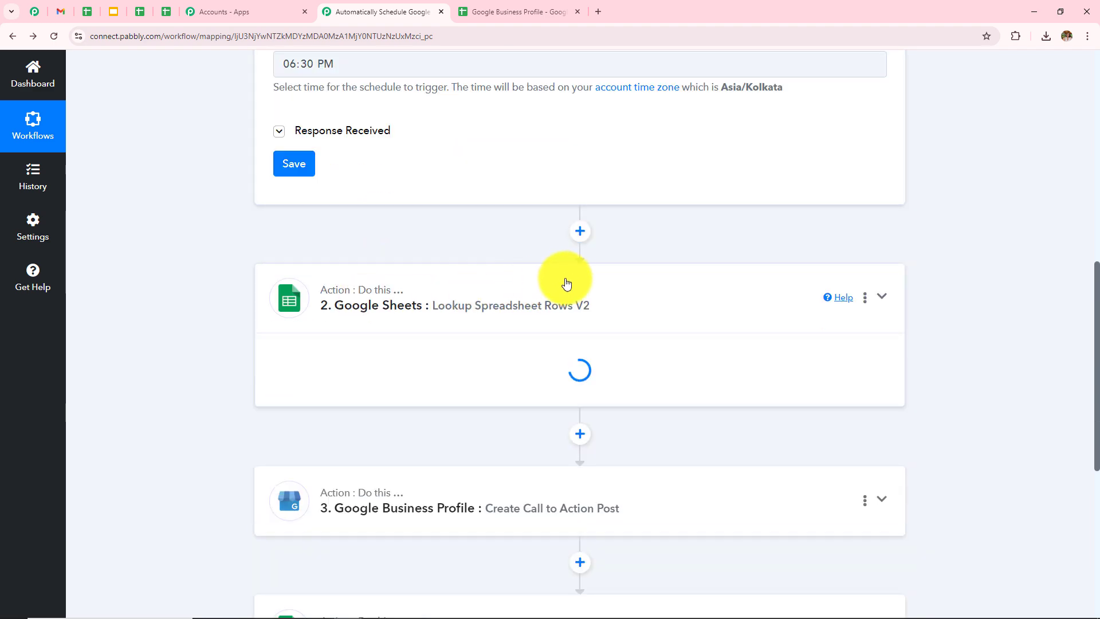
{"action": "scroll", "coordinate": [570, 278], "scroll_direction": "up", "scroll_amount": 7}
{"action": "scroll", "coordinate": [570, 279], "scroll_direction": "down", "scroll_amount": 2}
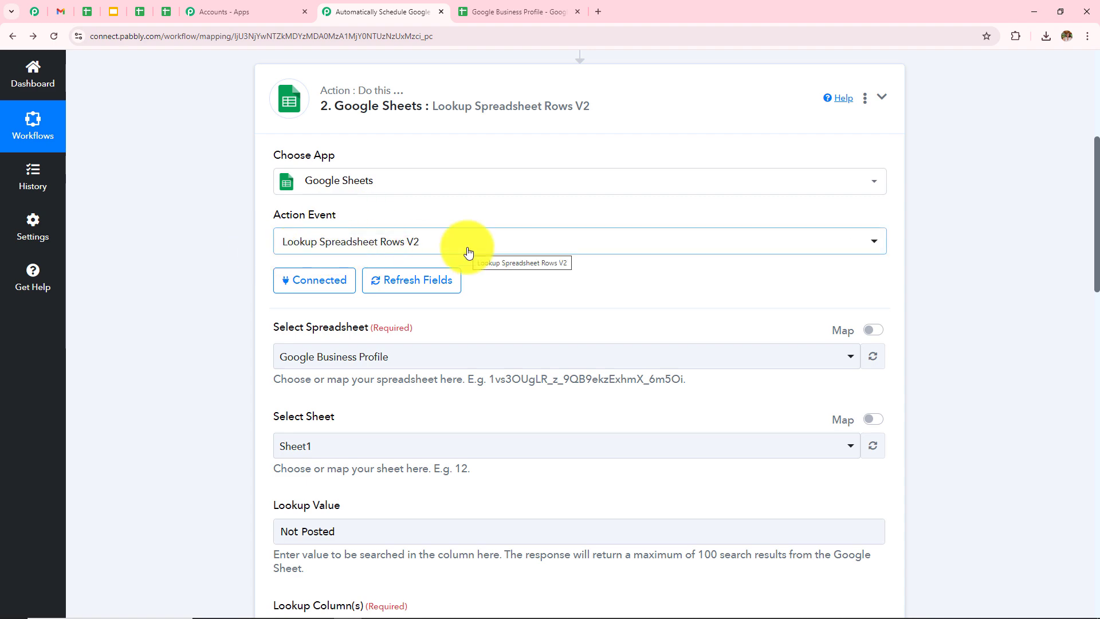
{"action": "scroll", "coordinate": [442, 243], "scroll_direction": "down", "scroll_amount": 3}
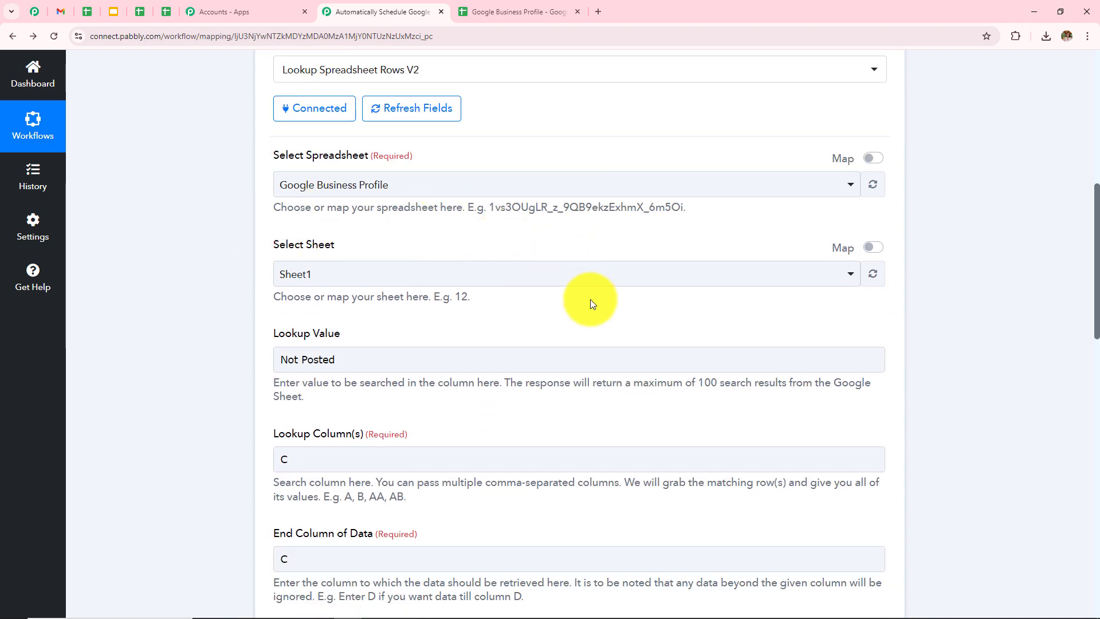
{"action": "scroll", "coordinate": [590, 299], "scroll_direction": "down", "scroll_amount": 3}
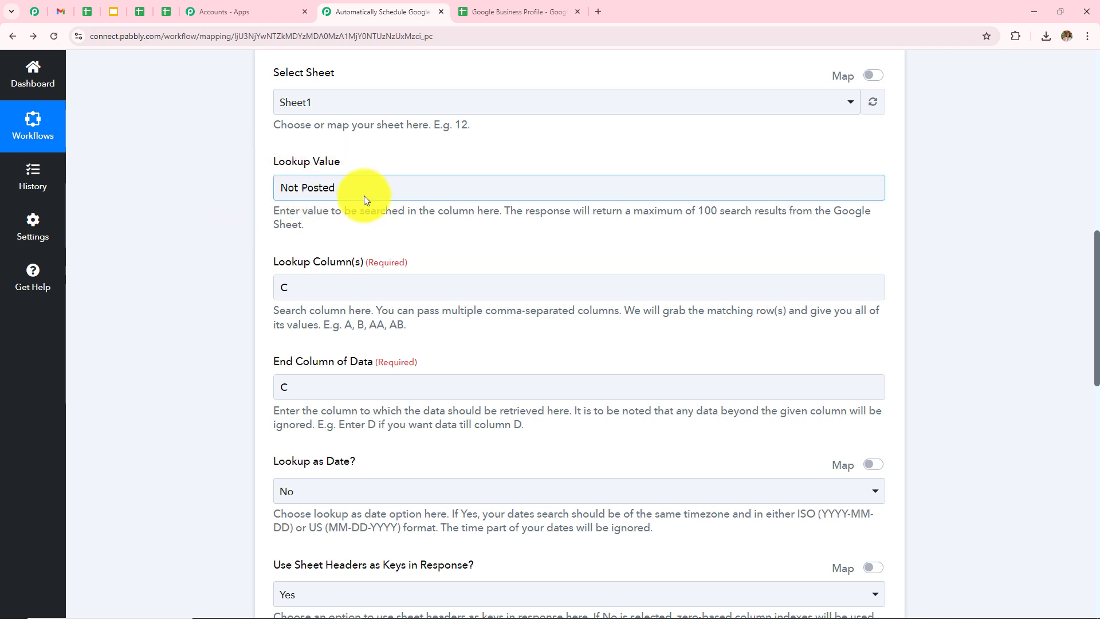
{"action": "scroll", "coordinate": [363, 195], "scroll_direction": "down", "scroll_amount": 3}
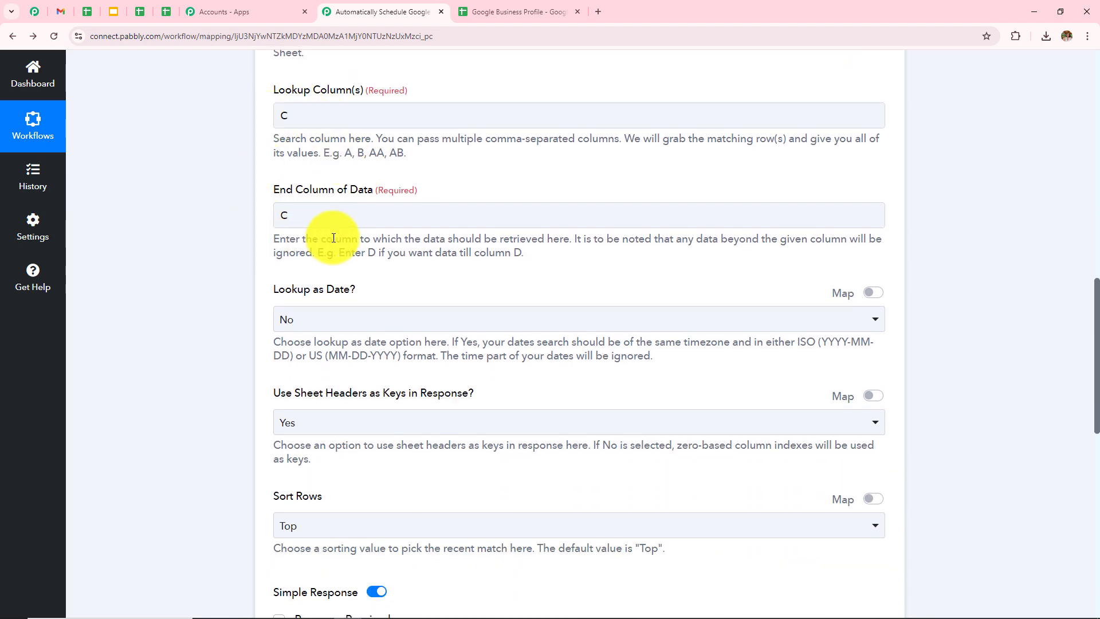
{"action": "scroll", "coordinate": [543, 330], "scroll_direction": "down", "scroll_amount": 3}
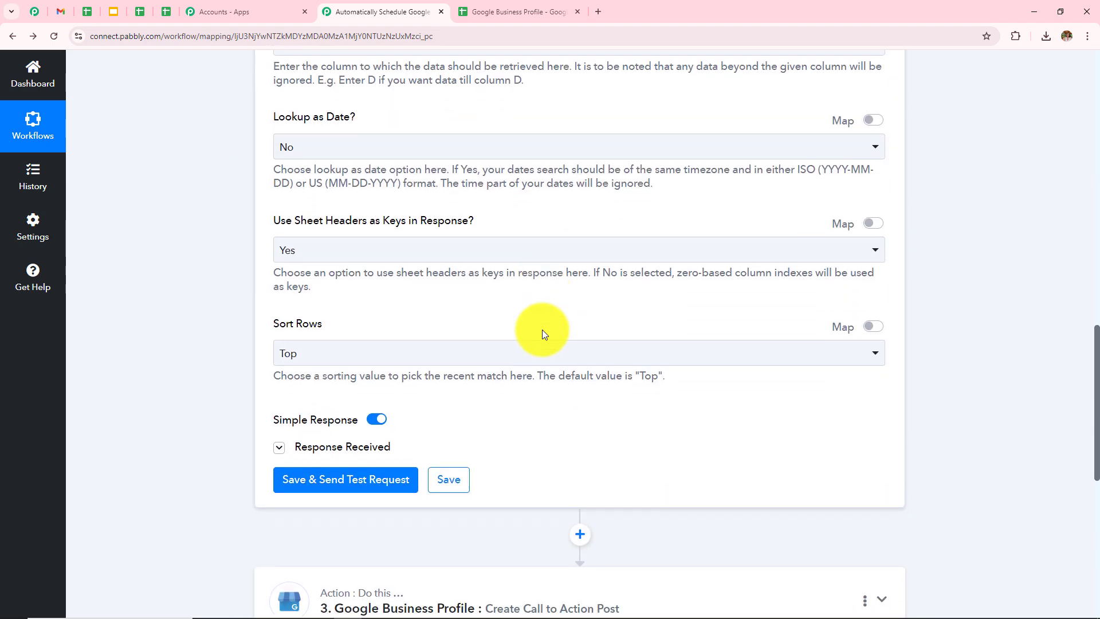
{"action": "scroll", "coordinate": [542, 329], "scroll_direction": "down", "scroll_amount": 2}
{"action": "left_click", "coordinate": [364, 331]}
{"action": "scroll", "coordinate": [572, 272], "scroll_direction": "down", "scroll_amount": 5}
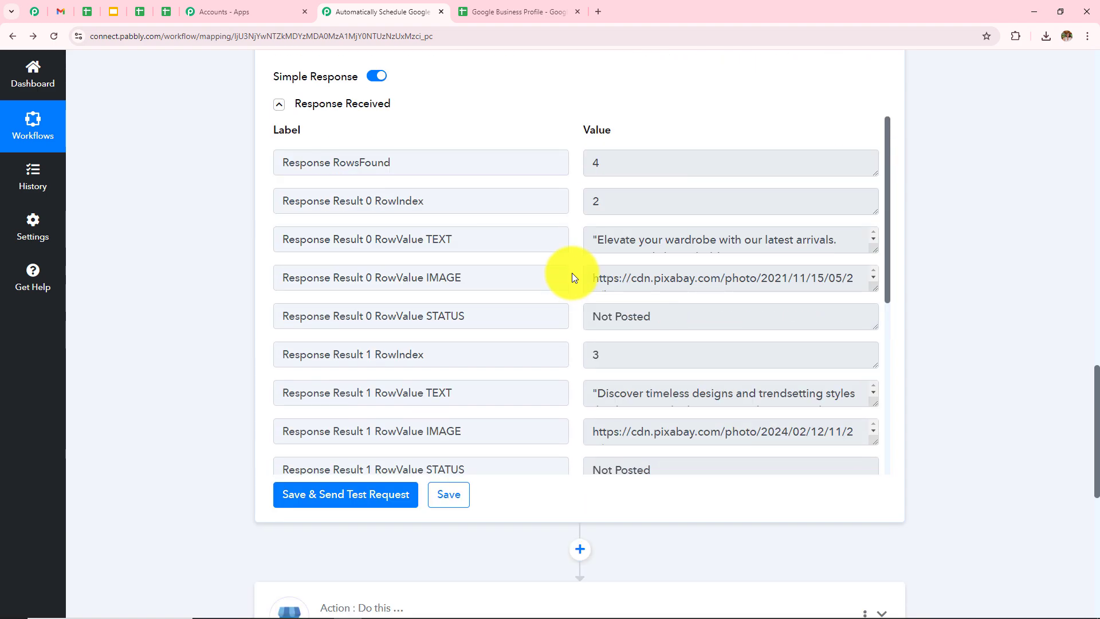
{"action": "scroll", "coordinate": [585, 300], "scroll_direction": "down", "scroll_amount": 10}
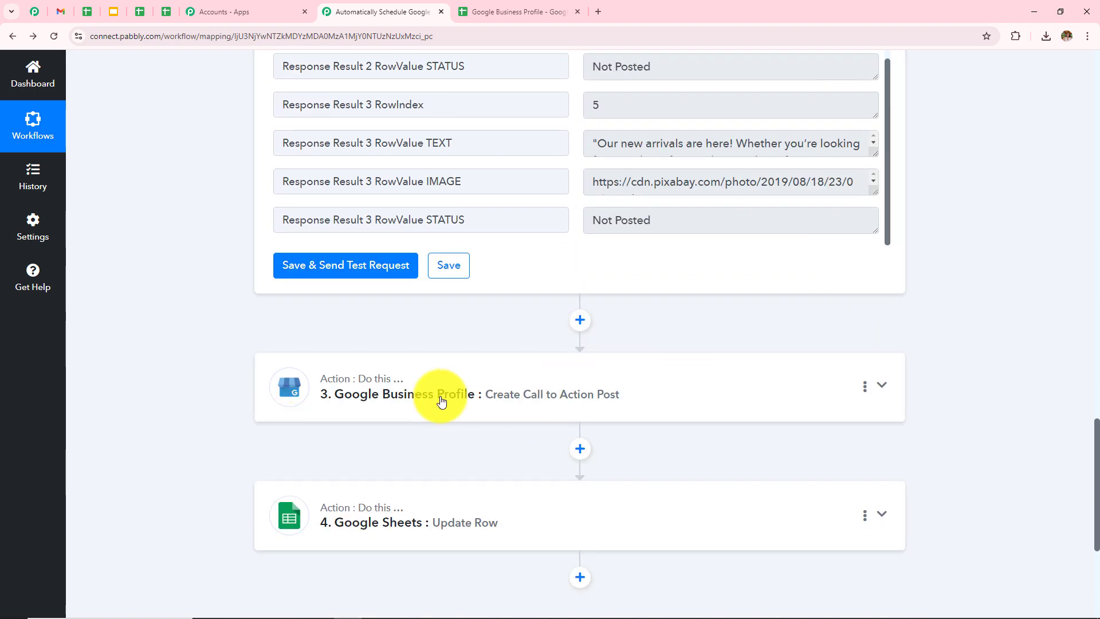
Step: Review the Create Call to Action Post step's account, location, summary, topic, action and media settings, and expand its received response
{"action": "left_click", "coordinate": [441, 400]}
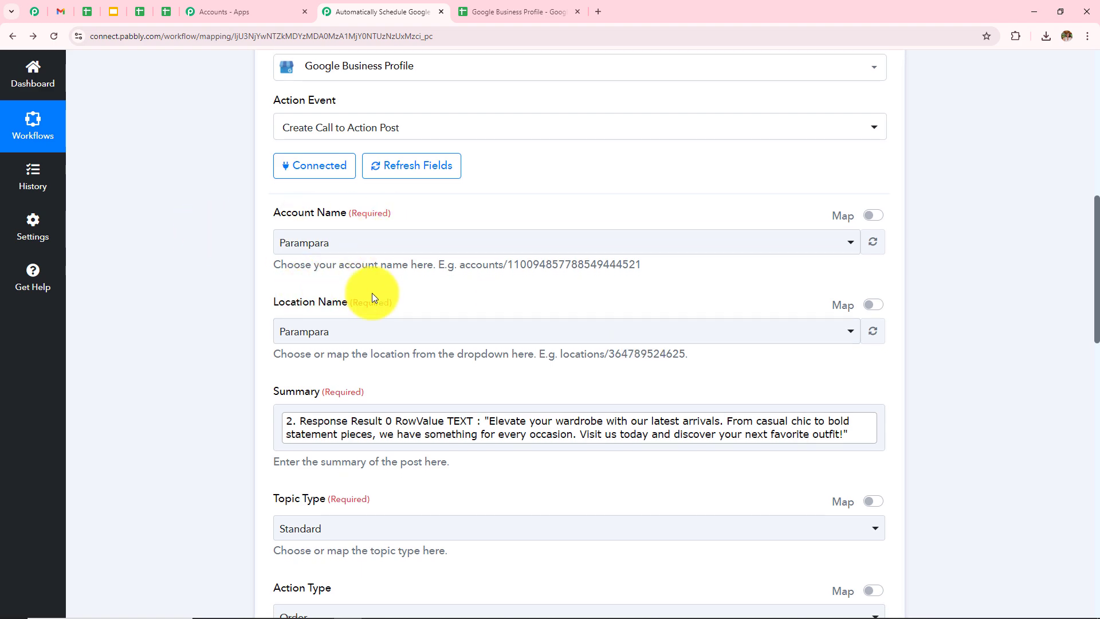
{"action": "scroll", "coordinate": [504, 283], "scroll_direction": "down", "scroll_amount": 3}
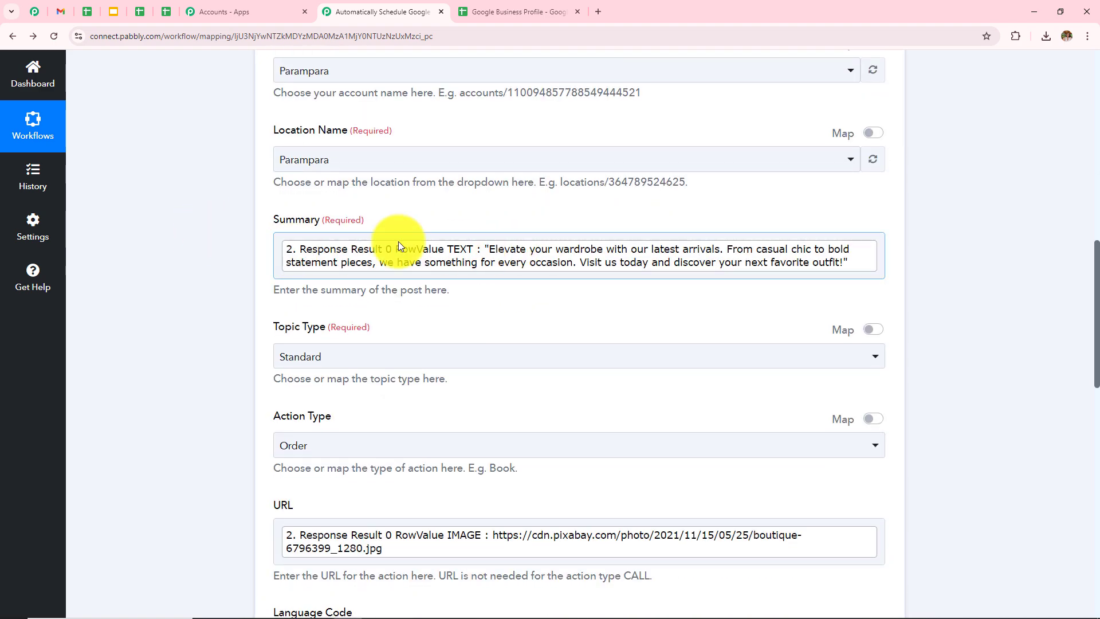
{"action": "scroll", "coordinate": [525, 310], "scroll_direction": "down", "scroll_amount": 2}
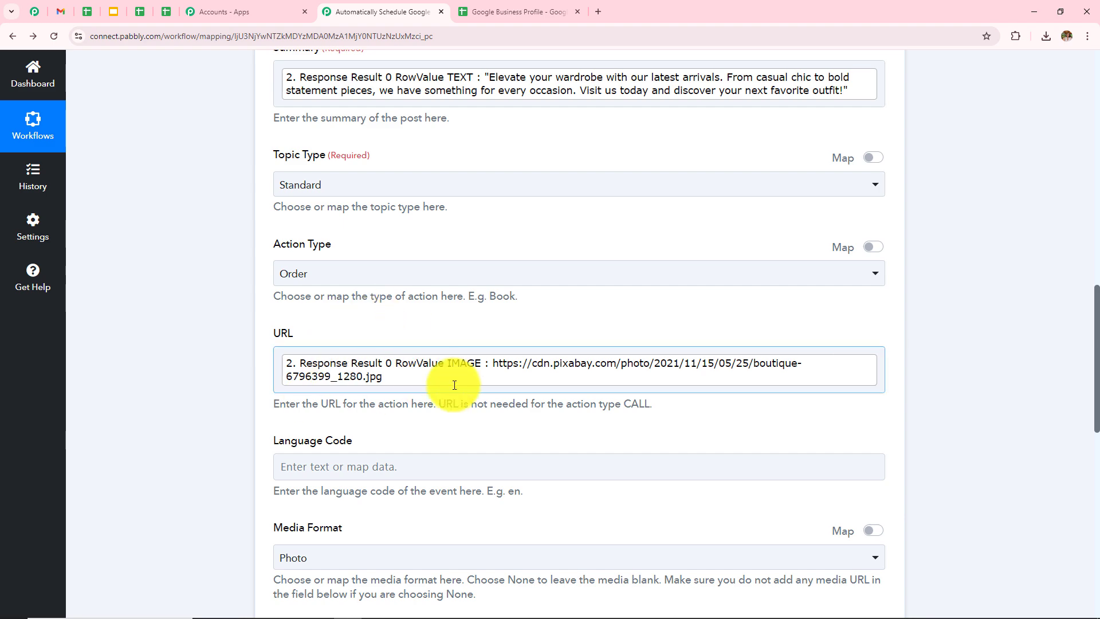
{"action": "scroll", "coordinate": [449, 381], "scroll_direction": "down", "scroll_amount": 6}
{"action": "left_click", "coordinate": [363, 385]}
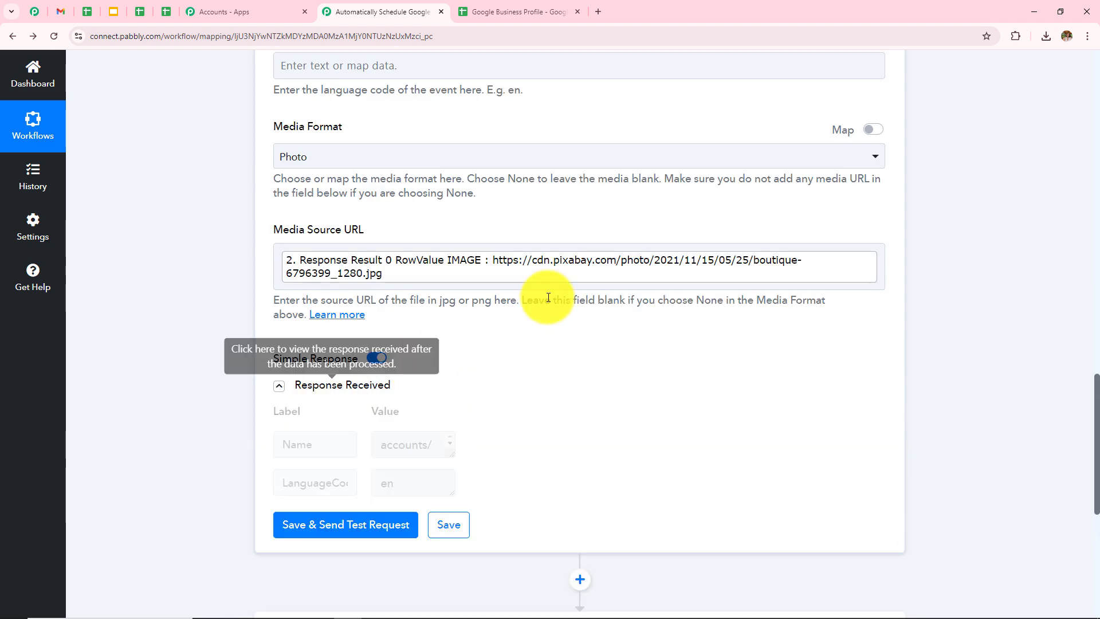
{"action": "scroll", "coordinate": [545, 295], "scroll_direction": "down", "scroll_amount": 4}
{"action": "scroll", "coordinate": [549, 300], "scroll_direction": "down", "scroll_amount": 1}
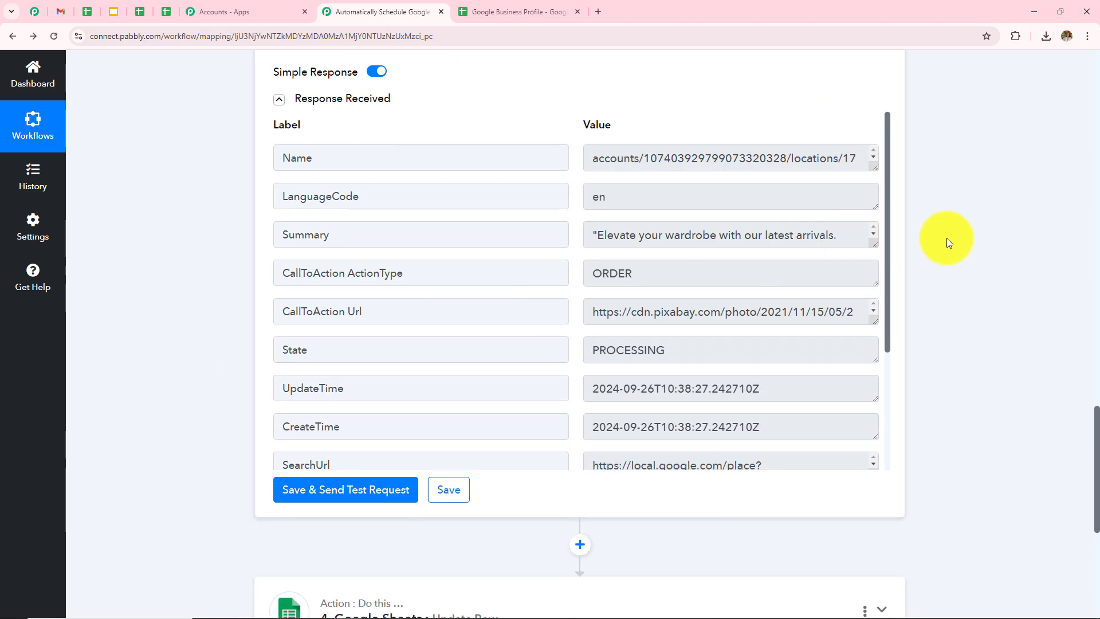
{"action": "scroll", "coordinate": [946, 238], "scroll_direction": "down", "scroll_amount": 1}
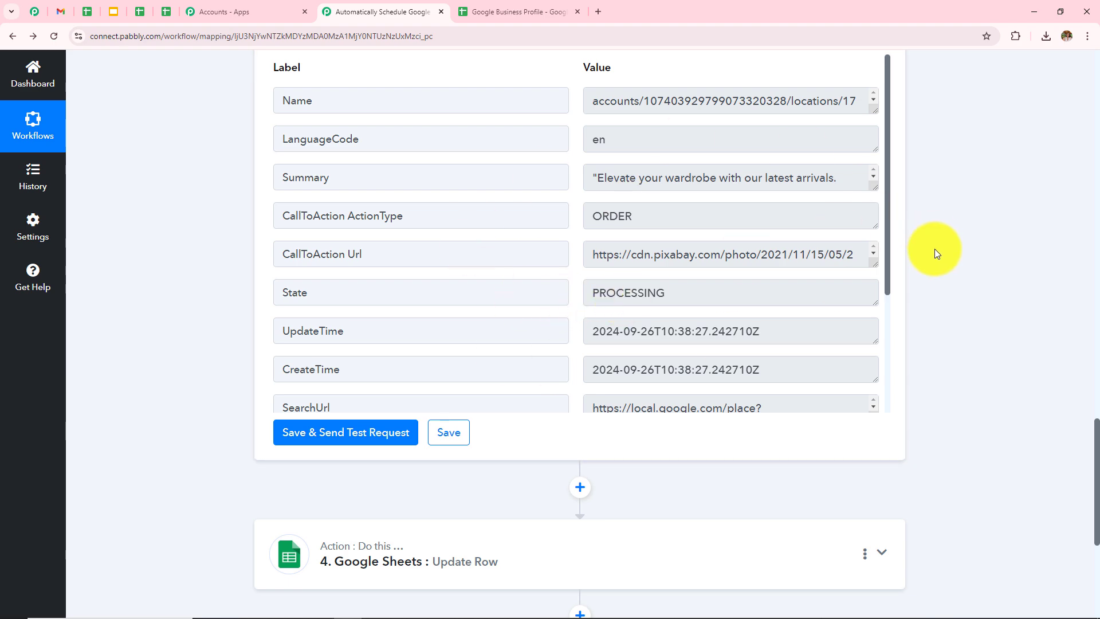
{"action": "scroll", "coordinate": [937, 254], "scroll_direction": "down", "scroll_amount": 4}
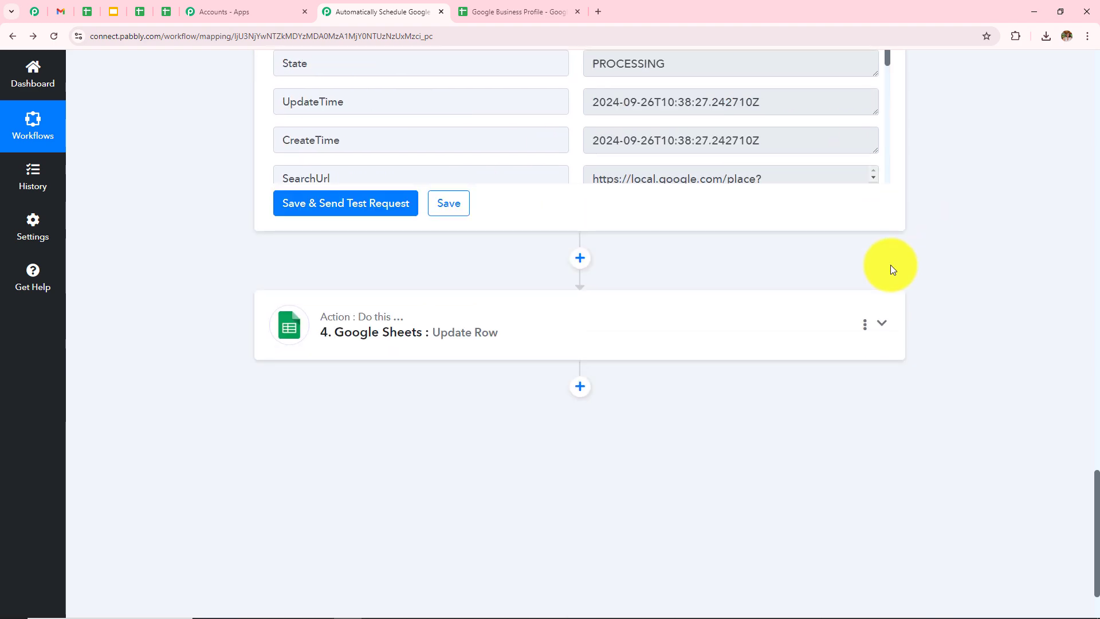
Step: Review the Update Row step's spreadsheet, row index and STATUS fields, and compare them with the STATUS column in the Google Business Profile sheet
{"action": "left_click", "coordinate": [544, 327]}
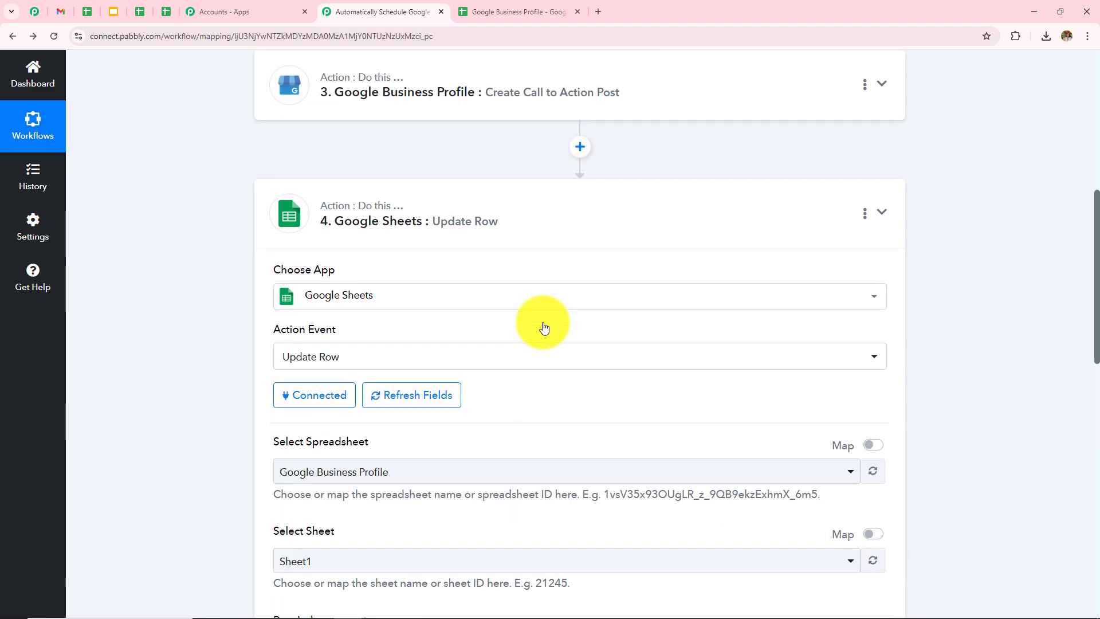
{"action": "scroll", "coordinate": [542, 324], "scroll_direction": "down", "scroll_amount": 1}
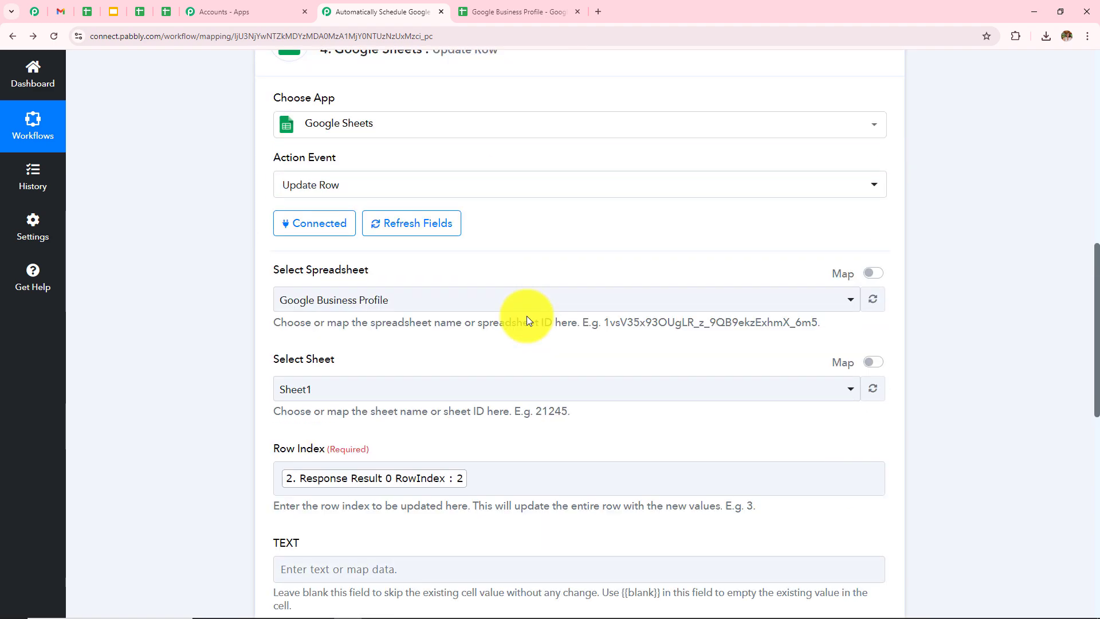
{"action": "scroll", "coordinate": [527, 315], "scroll_direction": "down", "scroll_amount": 5}
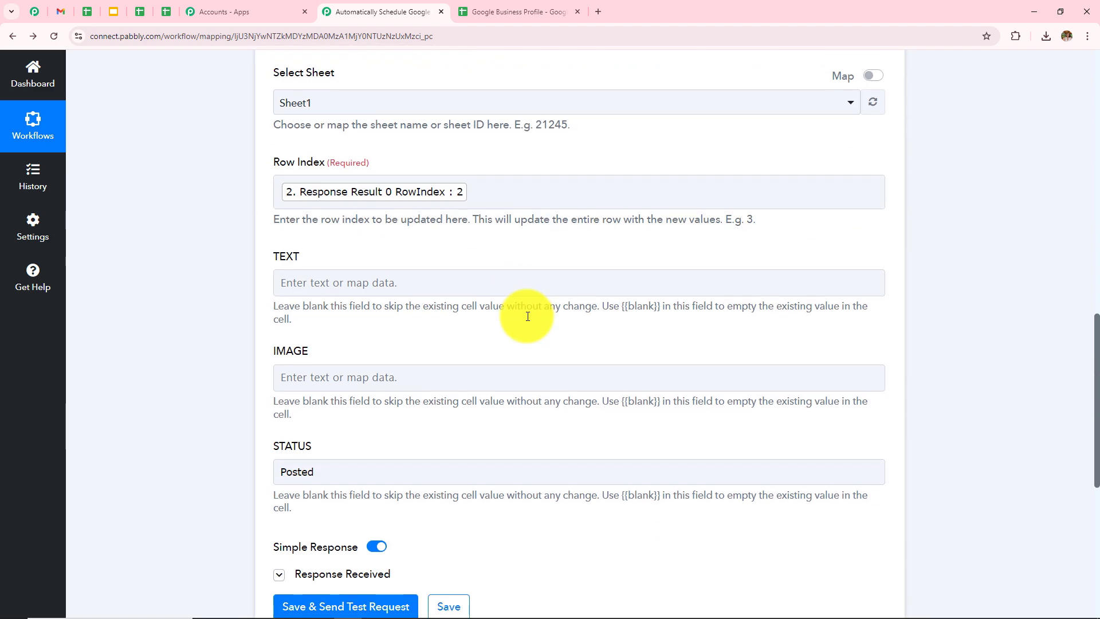
{"action": "left_click", "coordinate": [487, 16]}
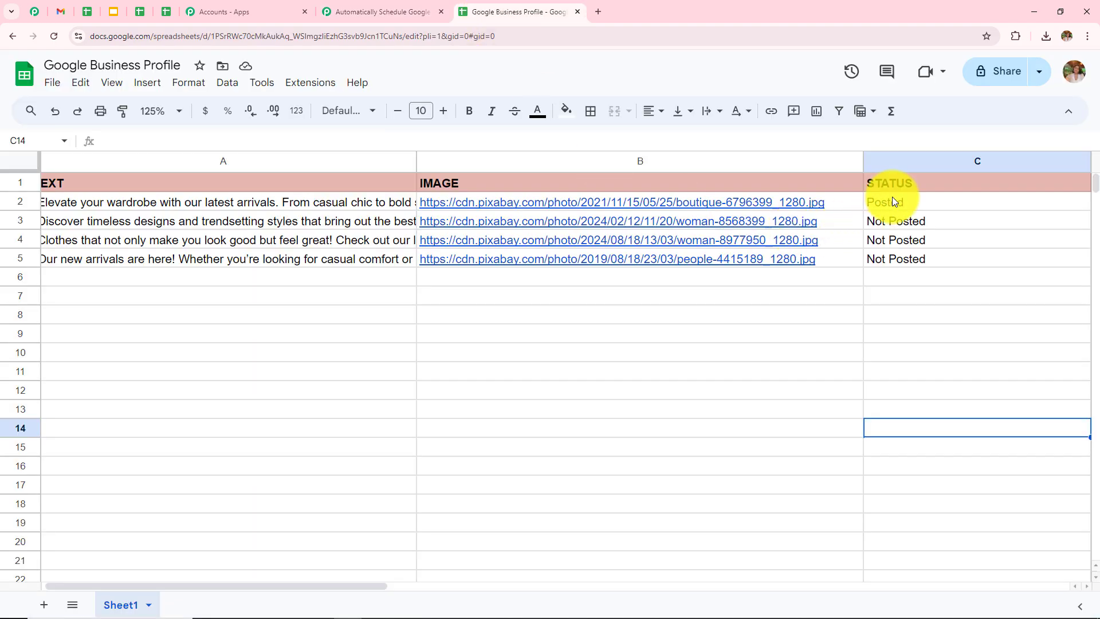
{"action": "left_click", "coordinate": [390, 11]}
{"action": "scroll", "coordinate": [527, 320], "scroll_direction": "down", "scroll_amount": 1}
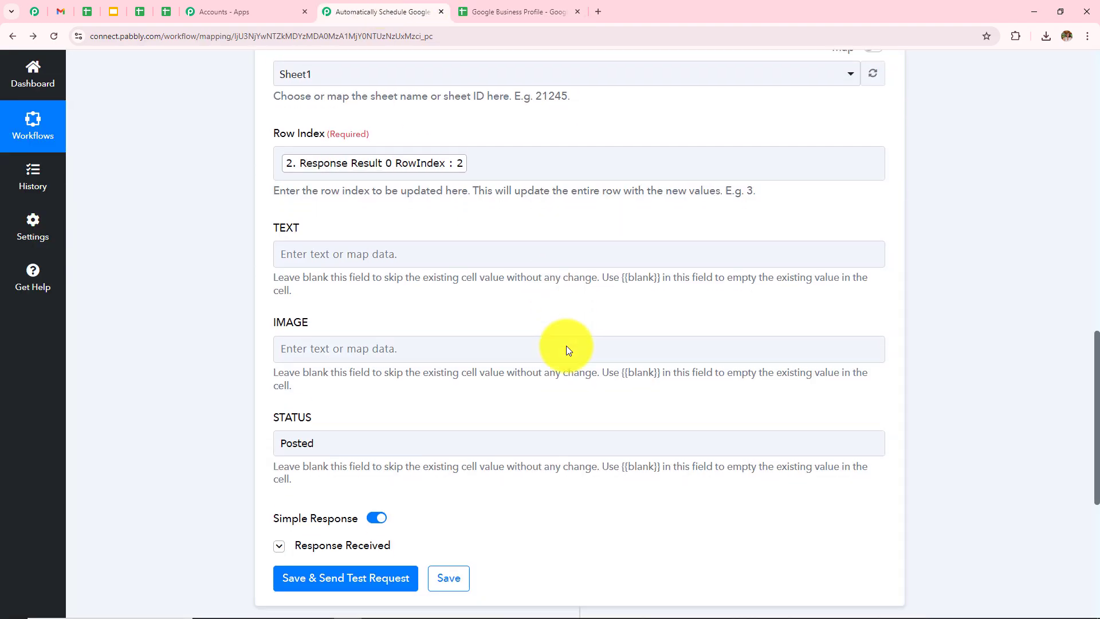
Step: Recheck the Schedule trigger's days and time against the rows in the Google Business Profile sheet, then collapse the trigger
{"action": "scroll", "coordinate": [375, 396], "scroll_direction": "up", "scroll_amount": 6}
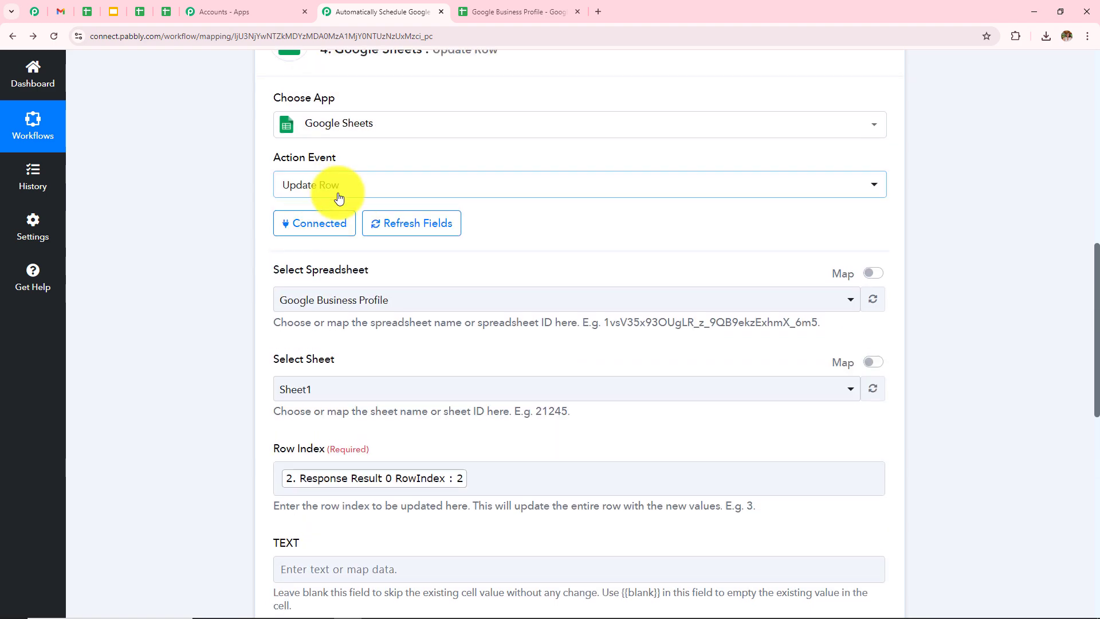
{"action": "left_click", "coordinate": [431, 229]}
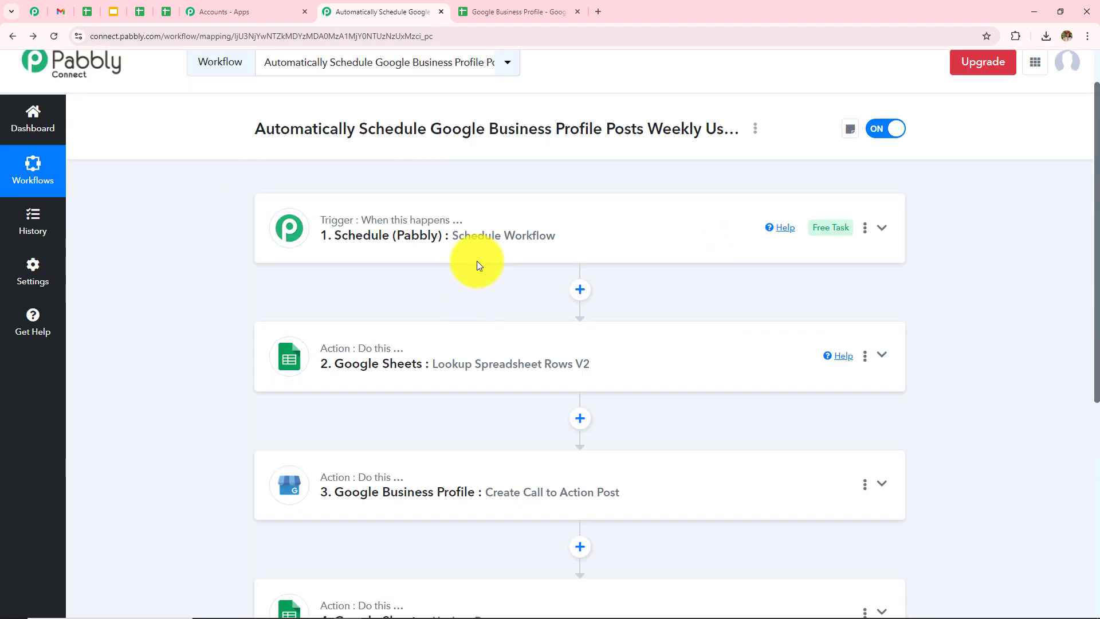
{"action": "scroll", "coordinate": [406, 363], "scroll_direction": "down", "scroll_amount": 2}
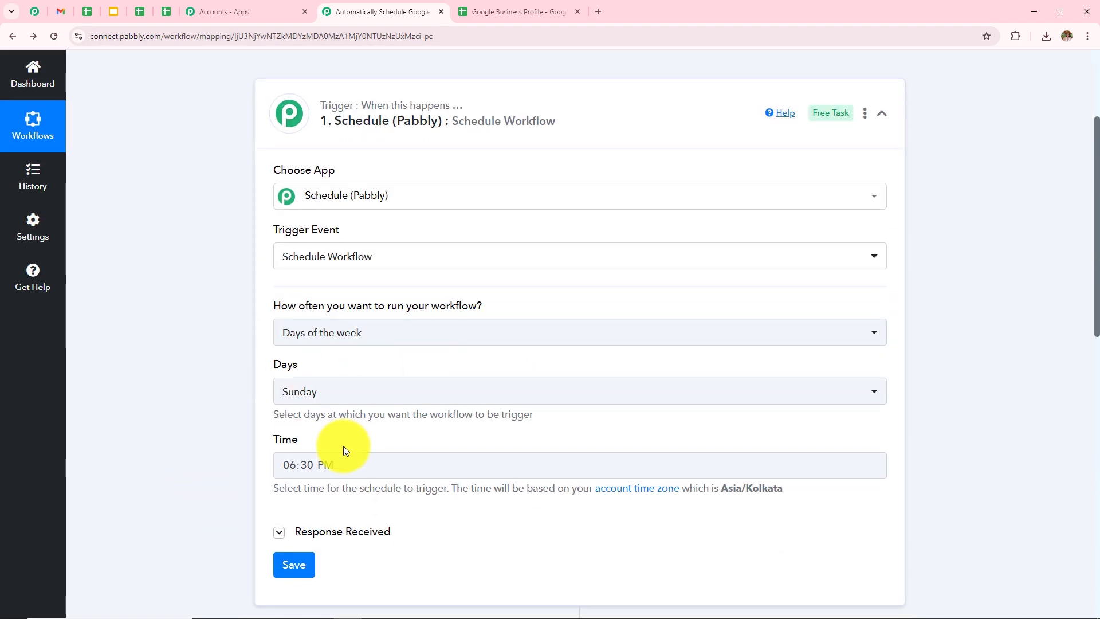
{"action": "left_click", "coordinate": [518, 12]}
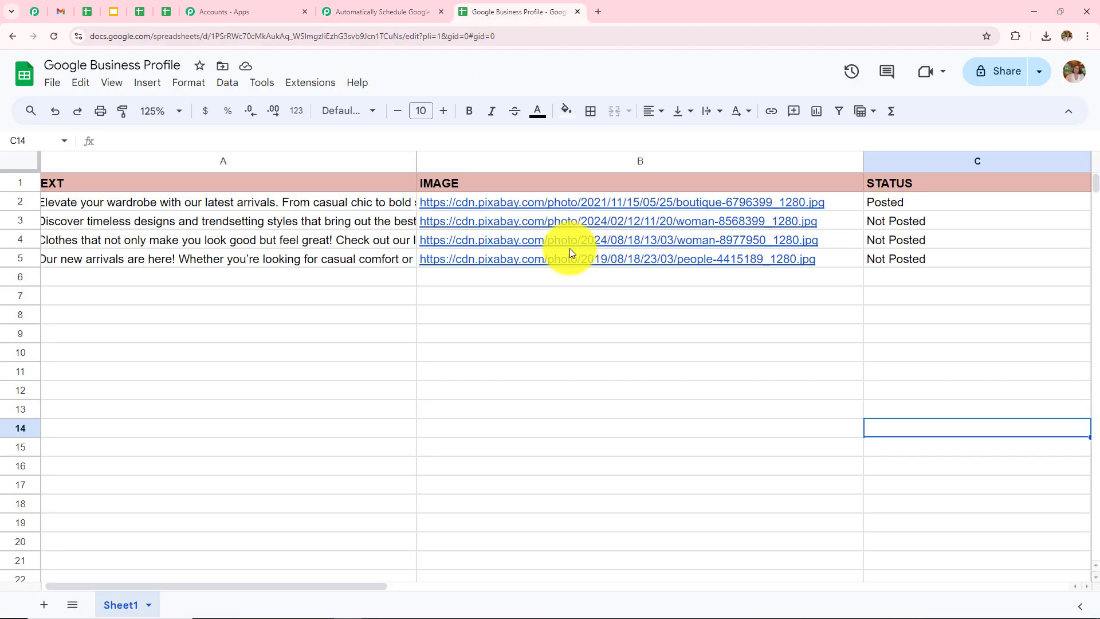
{"action": "left_click", "coordinate": [353, 13]}
{"action": "left_click", "coordinate": [560, 108]}
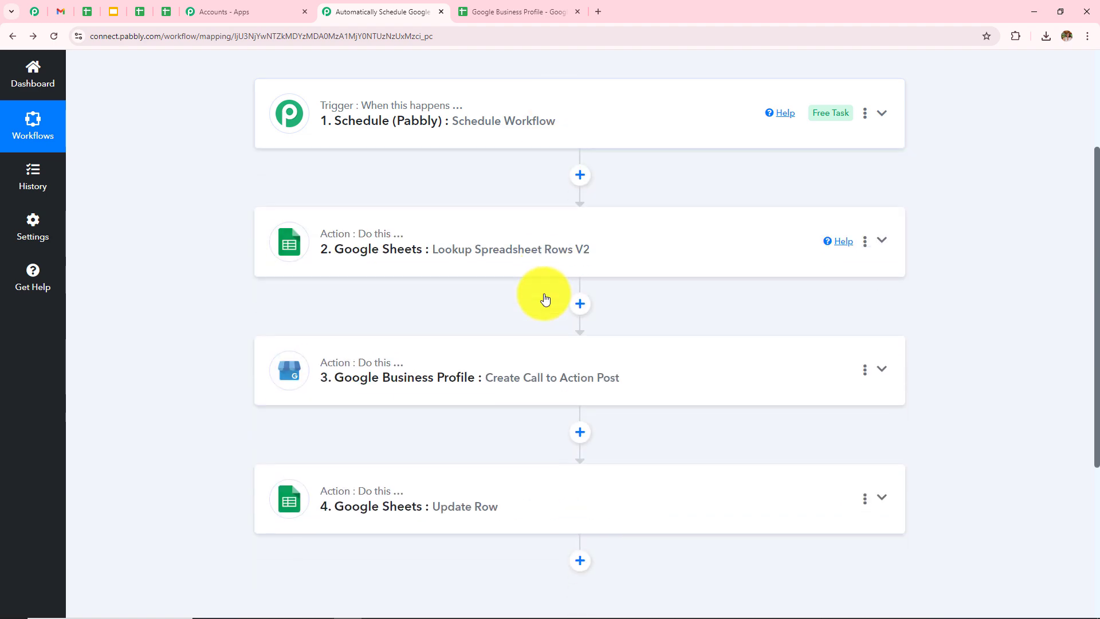
{"action": "scroll", "coordinate": [544, 293], "scroll_direction": "up", "scroll_amount": 3}
{"action": "scroll", "coordinate": [544, 293], "scroll_direction": "down", "scroll_amount": 2}
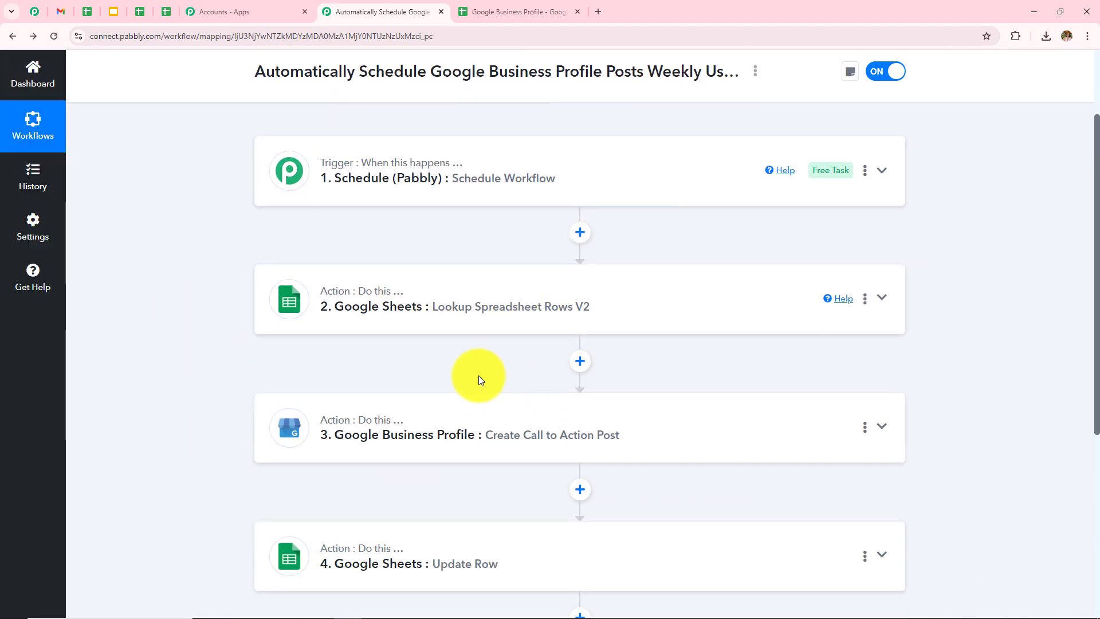
{"action": "scroll", "coordinate": [479, 376], "scroll_direction": "up", "scroll_amount": 2}
{"action": "scroll", "coordinate": [478, 371], "scroll_direction": "down", "scroll_amount": 2}
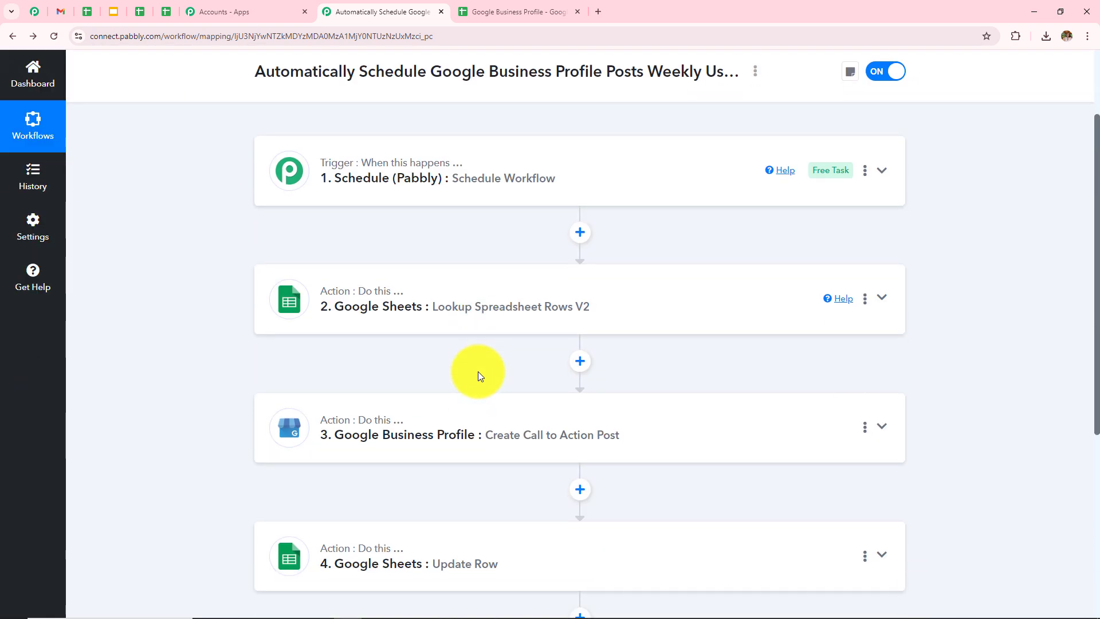